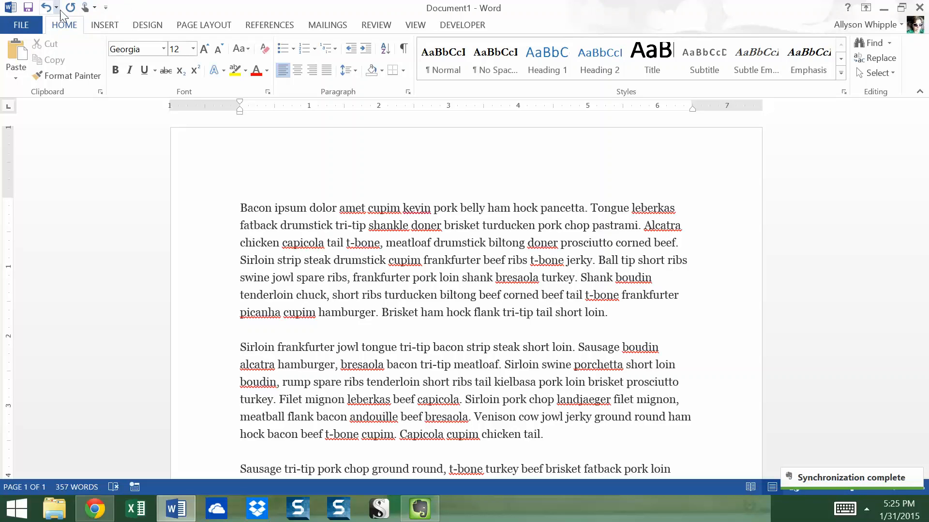
{"action": "left_click", "coordinate": [10, 7]}
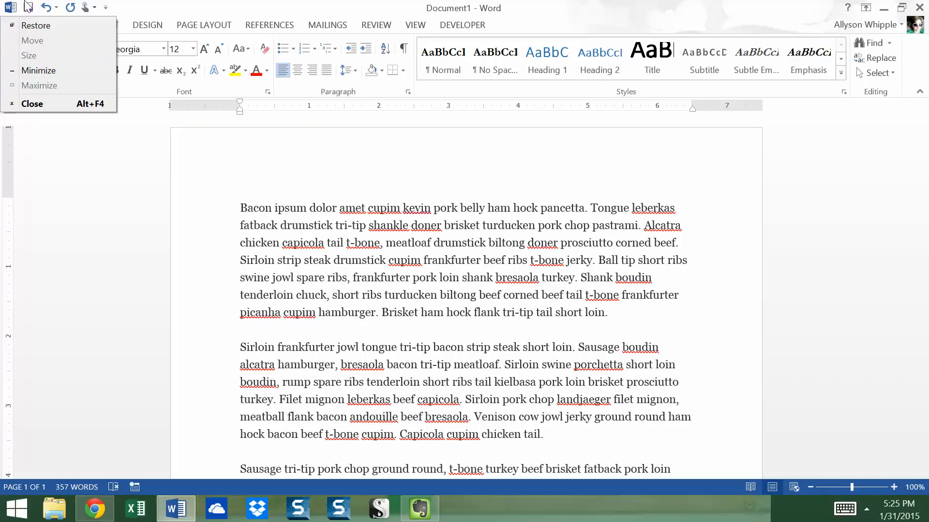
{"action": "left_click", "coordinate": [97, 191]}
{"action": "left_click", "coordinate": [97, 191]}
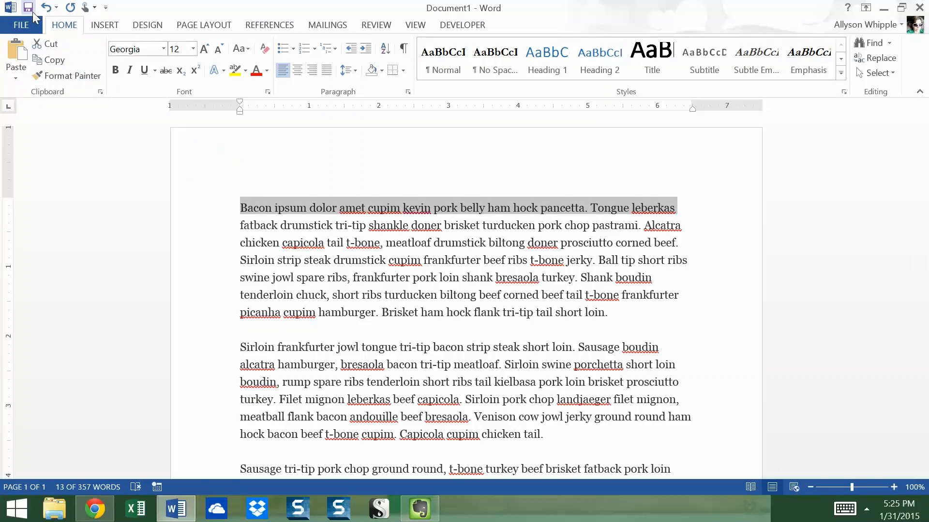
{"action": "left_click", "coordinate": [241, 209]}
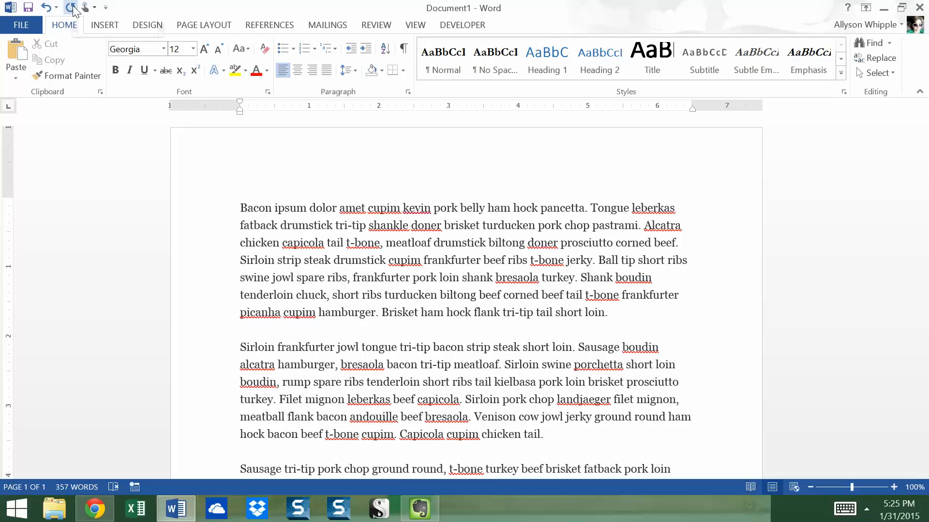
Step: Add the Quick Print command to the Quick Access Toolbar
{"action": "left_click", "coordinate": [106, 8]}
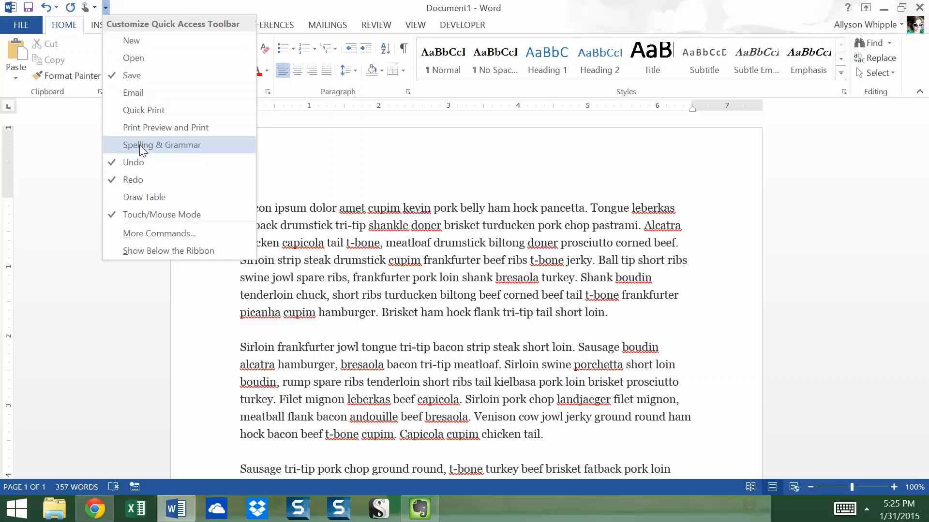
{"action": "left_click", "coordinate": [135, 110]}
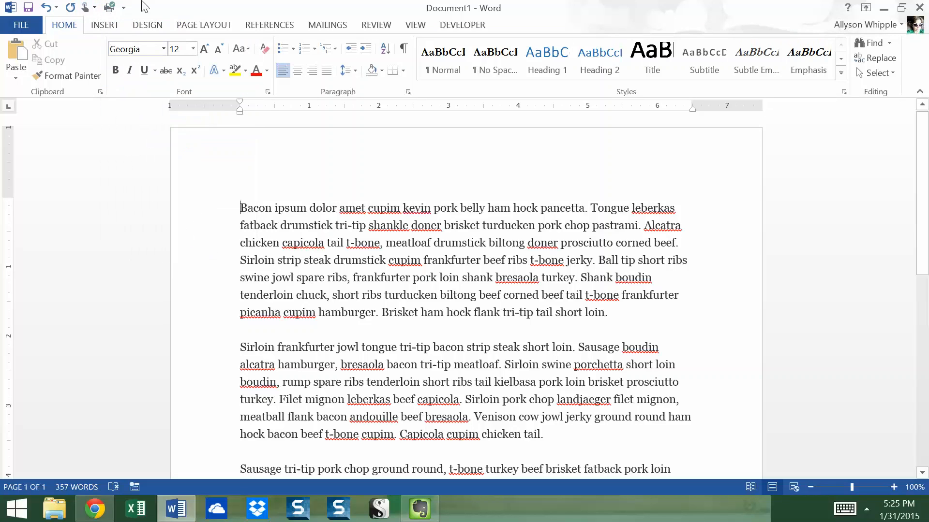
{"action": "left_click", "coordinate": [111, 10]}
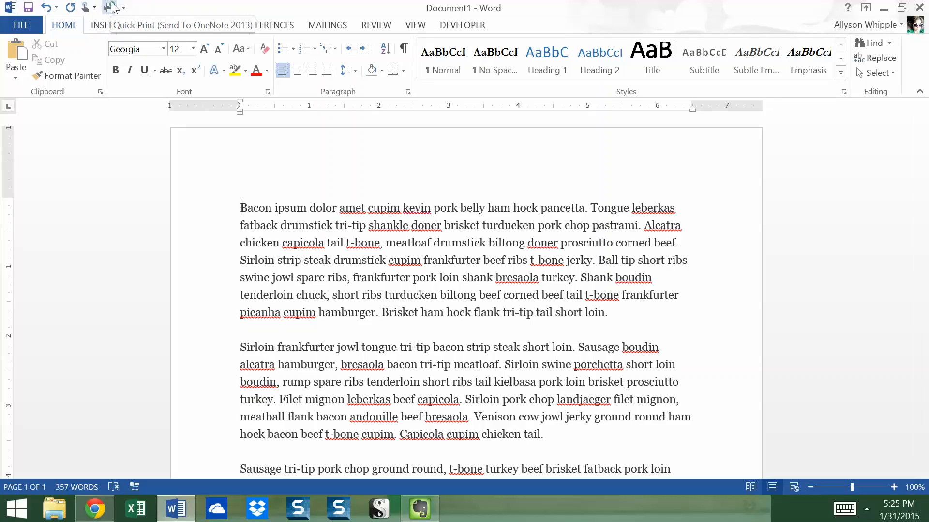
Step: Look through the document's info, the new-document templates and the recent documents
{"action": "left_click", "coordinate": [26, 26]}
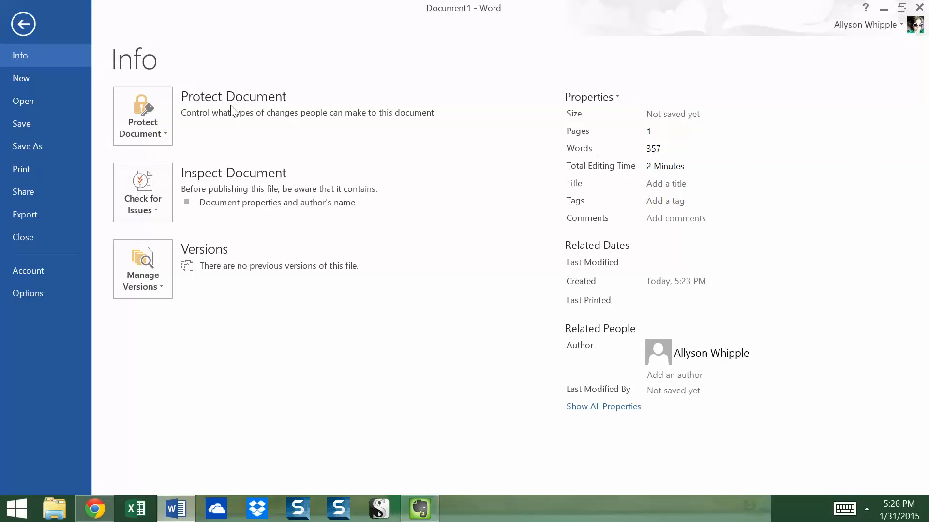
{"action": "left_click", "coordinate": [65, 80]}
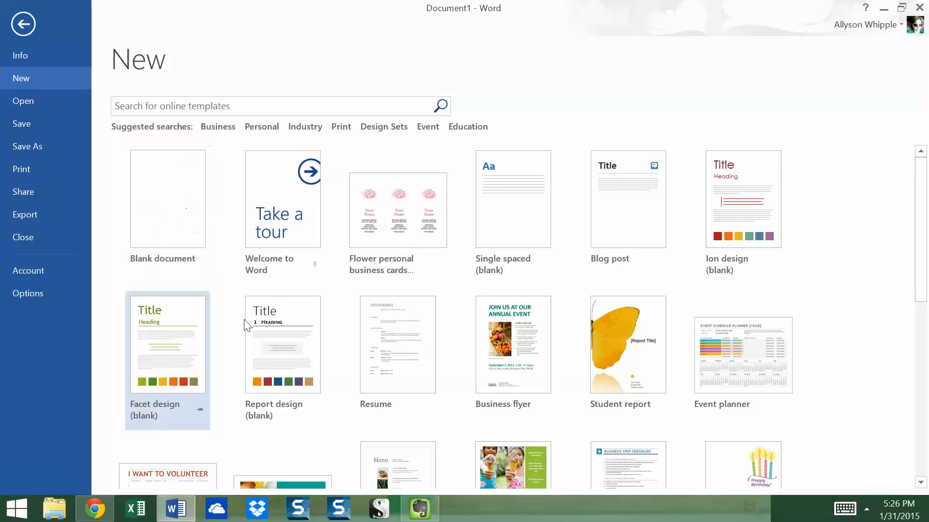
{"action": "left_click", "coordinate": [31, 103]}
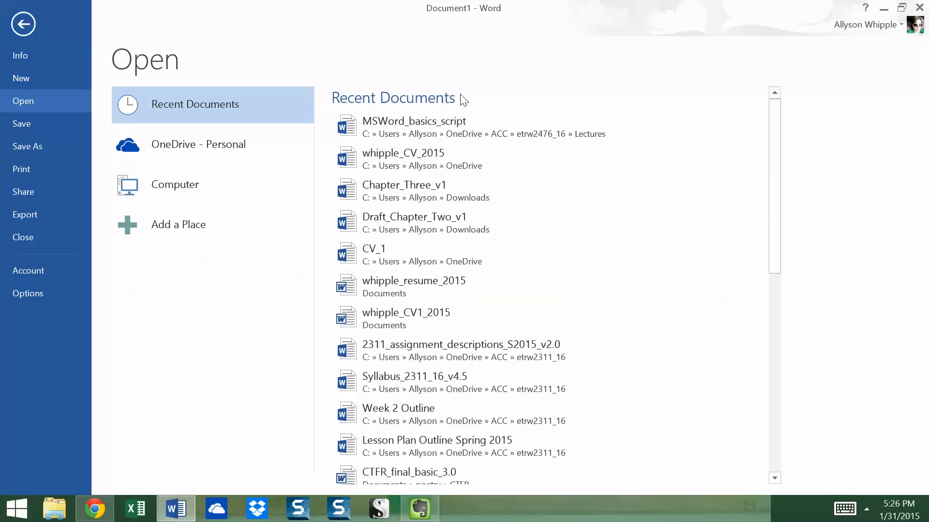
Step: Save the document as demo_1 in the etrw2311_16 folder on OneDrive
{"action": "left_click", "coordinate": [48, 128]}
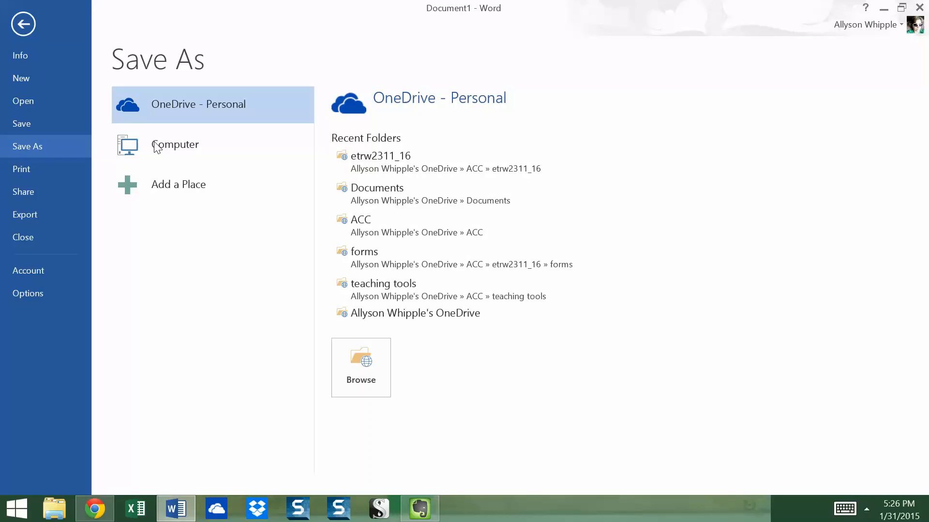
{"action": "left_click", "coordinate": [37, 123]}
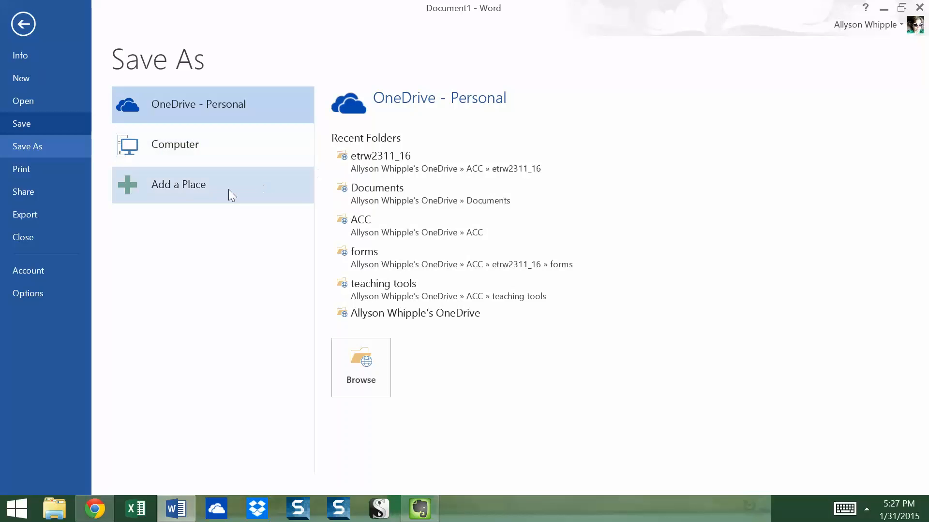
{"action": "left_click", "coordinate": [368, 171]}
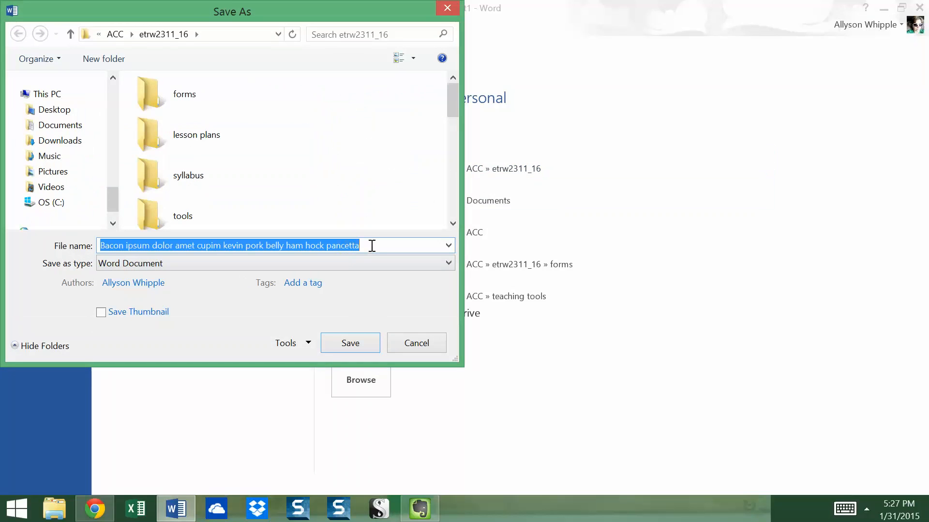
{"action": "type", "text": "demo_"}
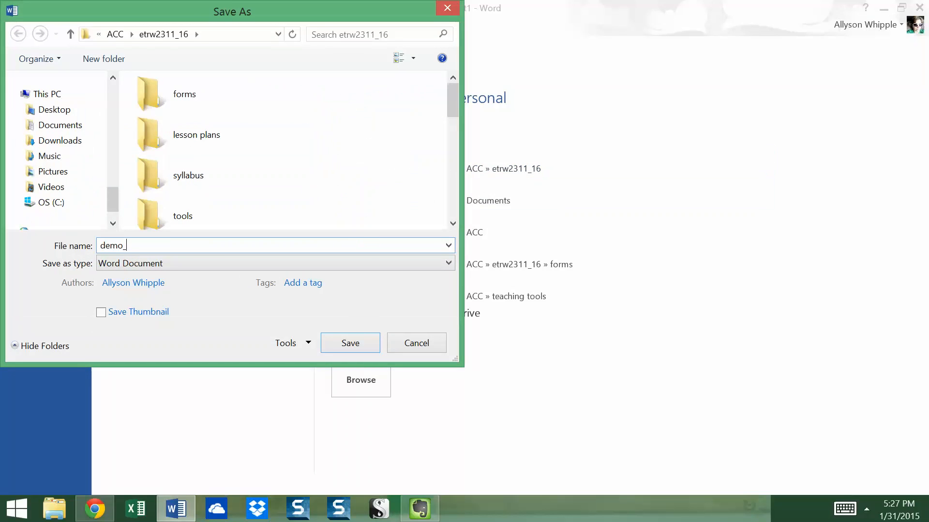
{"action": "type", "text": "1"}
{"action": "key", "text": "Return"}
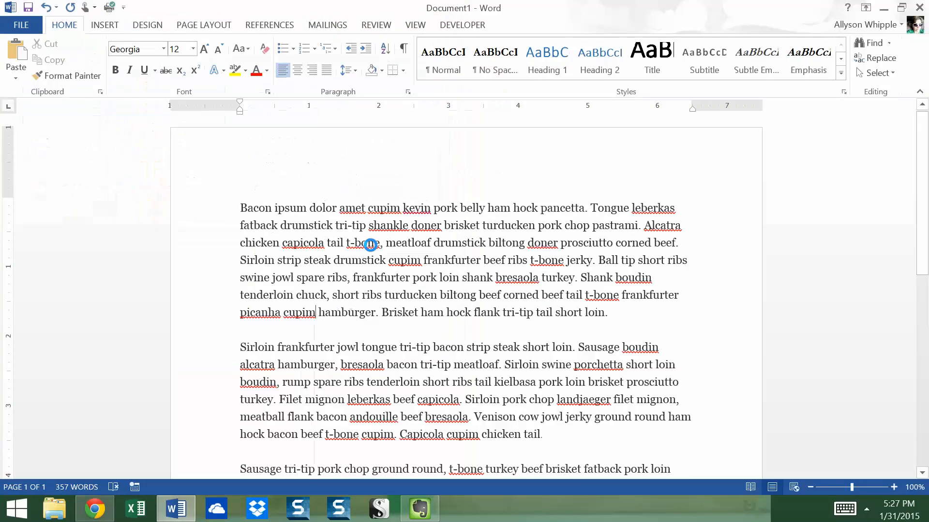
Step: Check the print preview and the available printers, and return to the document without printing
{"action": "left_click", "coordinate": [23, 25]}
{"action": "left_click", "coordinate": [38, 165]}
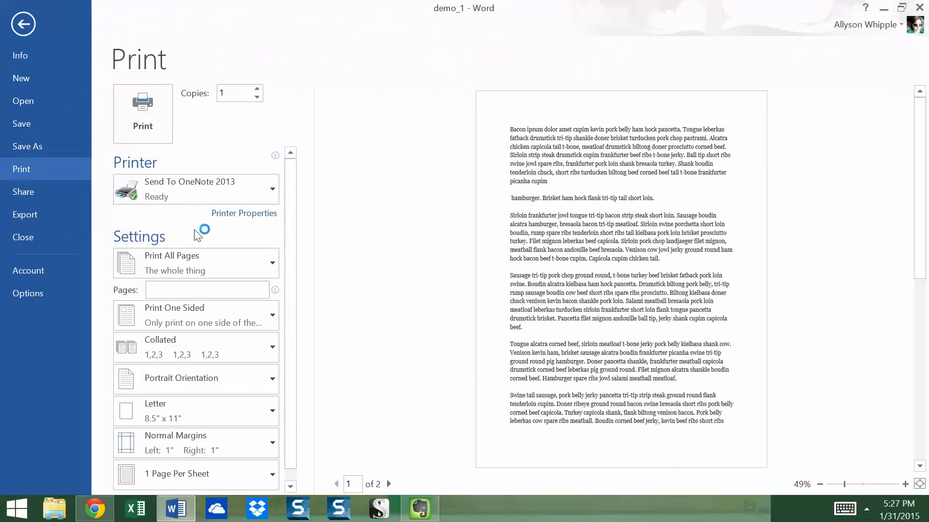
{"action": "left_click", "coordinate": [172, 201]}
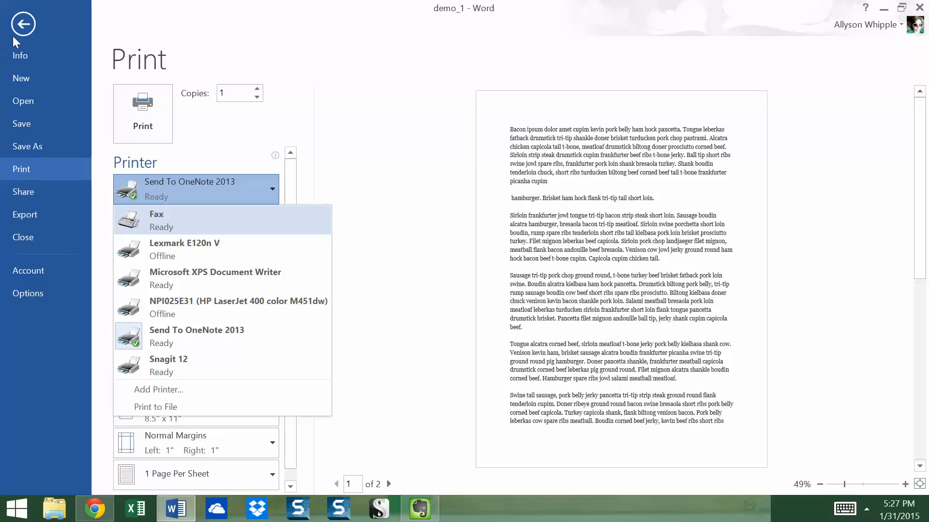
{"action": "left_click", "coordinate": [23, 24]}
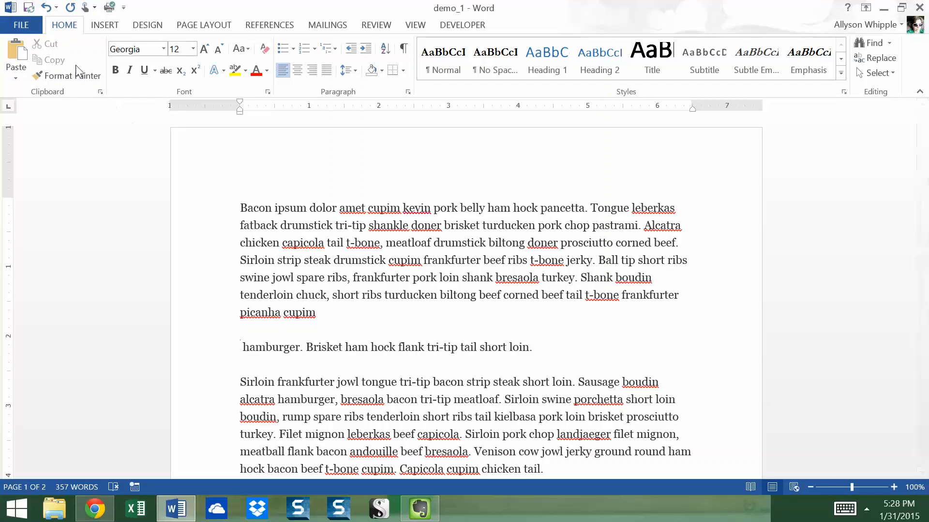
Step: Show the collected clipboard items and cut the word "Bacon" from the start of the first paragraph
{"action": "left_click", "coordinate": [100, 92]}
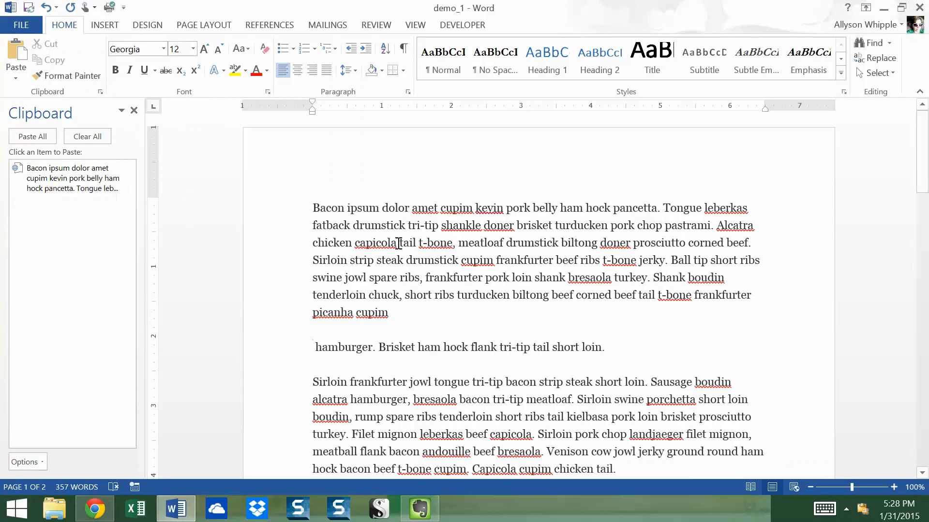
{"action": "left_click", "coordinate": [316, 204]}
{"action": "mouse_move", "coordinate": [331, 203]}
{"action": "left_mouse_down"}
{"action": "mouse_move", "coordinate": [342, 206]}
{"action": "mouse_move", "coordinate": [312, 207]}
{"action": "mouse_move", "coordinate": [347, 208]}
{"action": "left_mouse_up"}
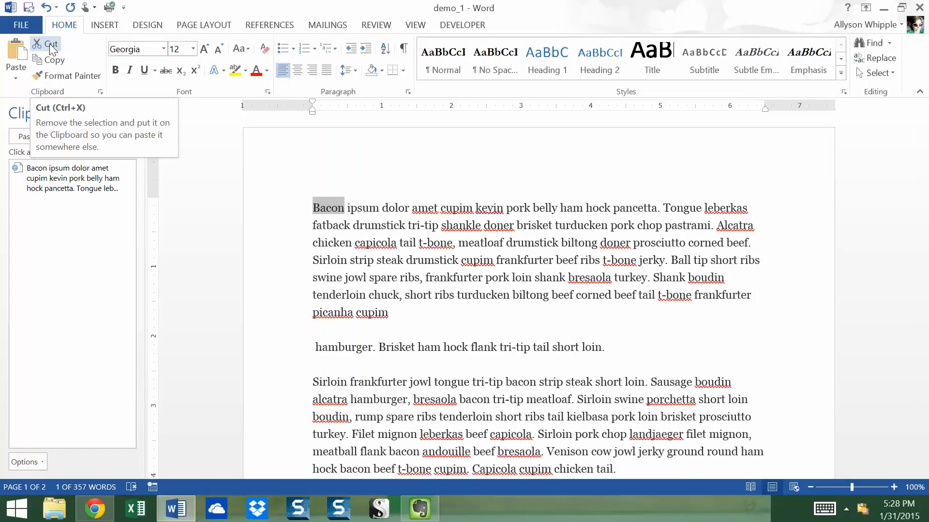
{"action": "left_click", "coordinate": [52, 47]}
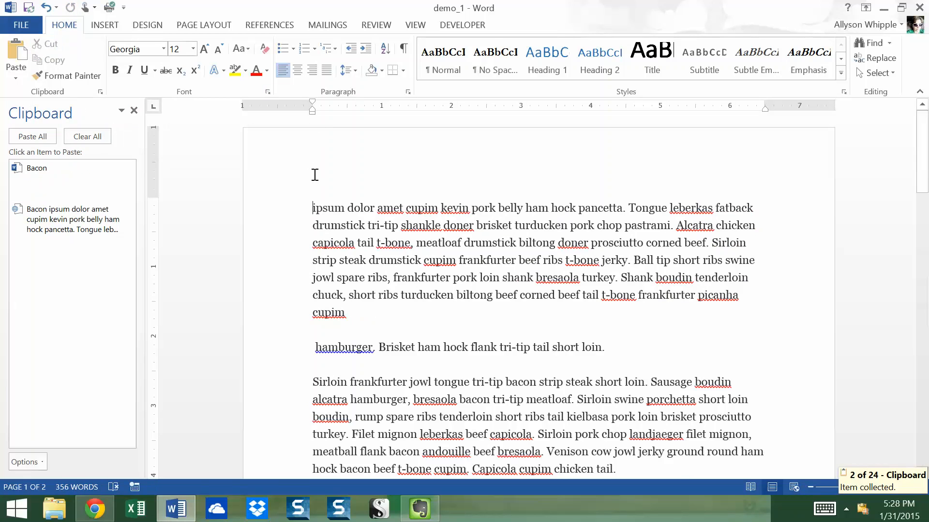
Step: Insert an empty line above the first paragraph and paste "Bacon" into it eleven times
{"action": "key", "text": "Return"}
{"action": "key", "text": "Down"}
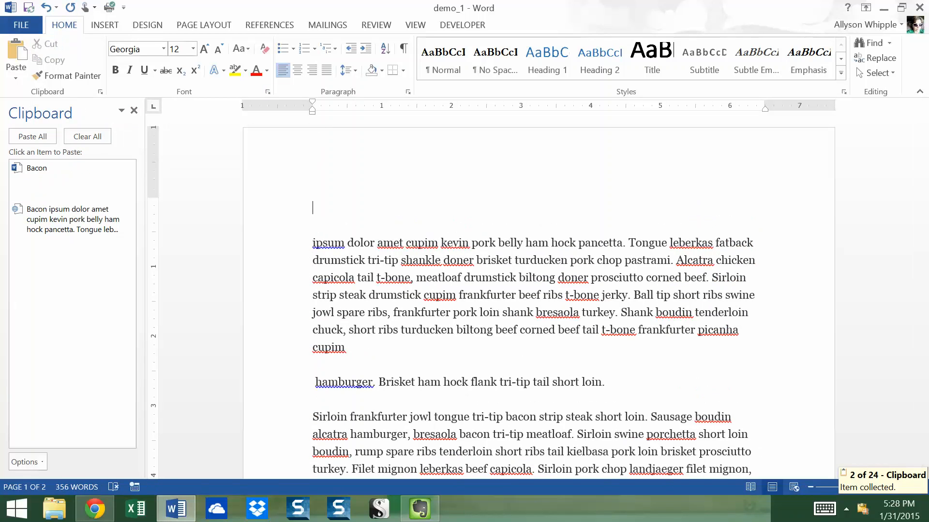
{"action": "left_click", "coordinate": [16, 52]}
{"action": "left_click", "coordinate": [15, 52]}
{"action": "left_click", "coordinate": [15, 52]}
{"action": "left_click", "coordinate": [16, 52]}
{"action": "left_click", "coordinate": [15, 52]}
{"action": "left_click", "coordinate": [16, 52]}
{"action": "left_click", "coordinate": [15, 52]}
{"action": "left_click", "coordinate": [15, 53]}
{"action": "left_click", "coordinate": [15, 52]}
{"action": "left_click", "coordinate": [15, 52]}
{"action": "left_click", "coordinate": [16, 52]}
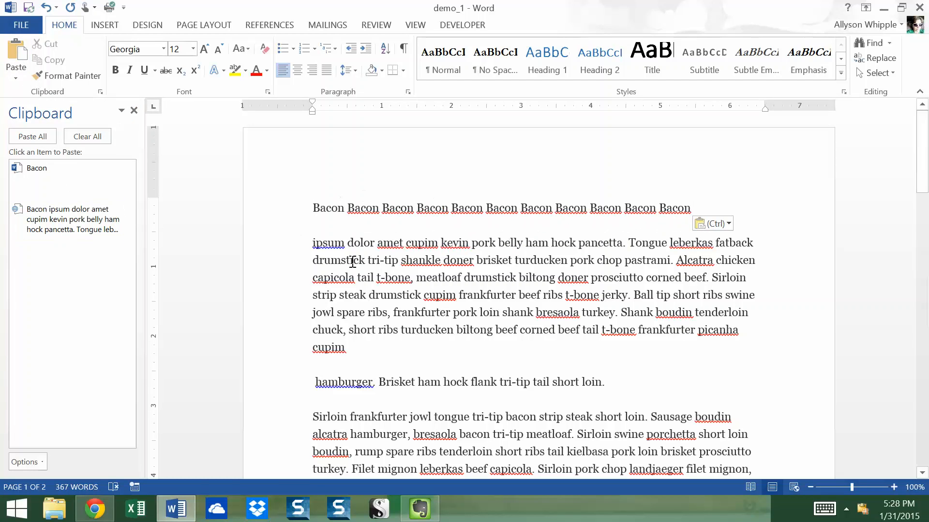
Step: Copy "hamburger" from the line starting with that word and paste it six times on a new line below the Bacon line
{"action": "left_click_drag", "start_coordinate": [314, 385], "coordinate": [372, 388]}
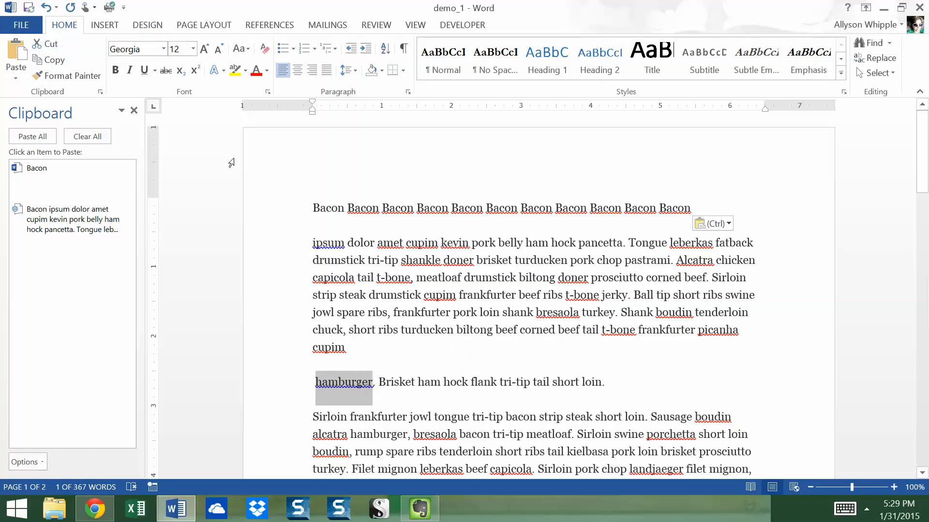
{"action": "left_click", "coordinate": [54, 62]}
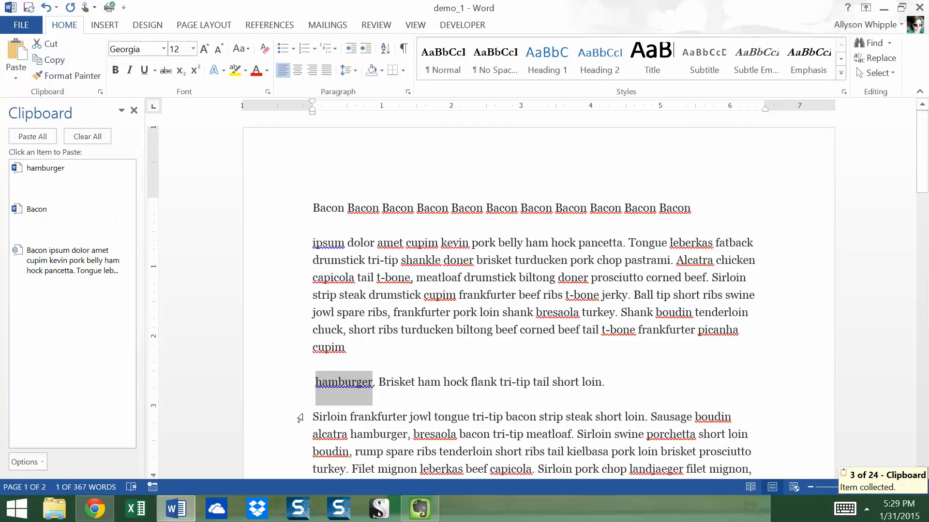
{"action": "left_click", "coordinate": [719, 197]}
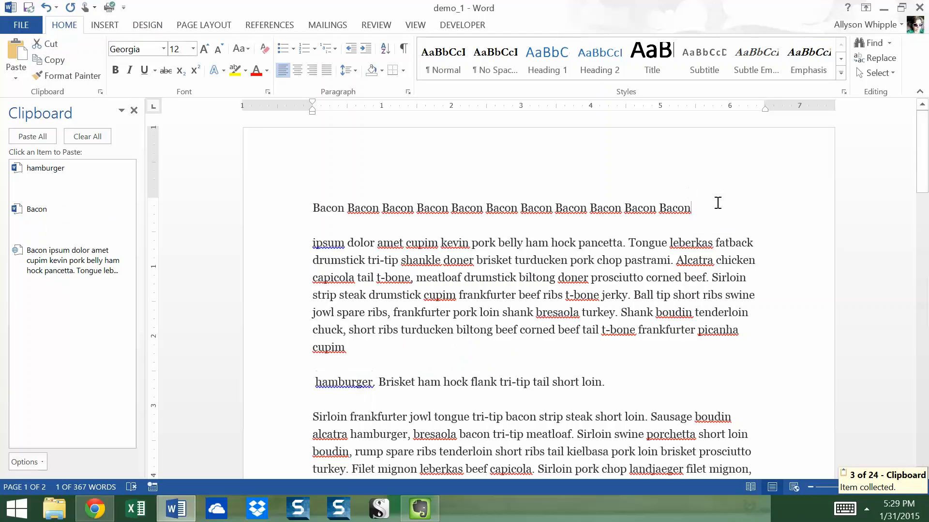
{"action": "key", "text": "Return"}
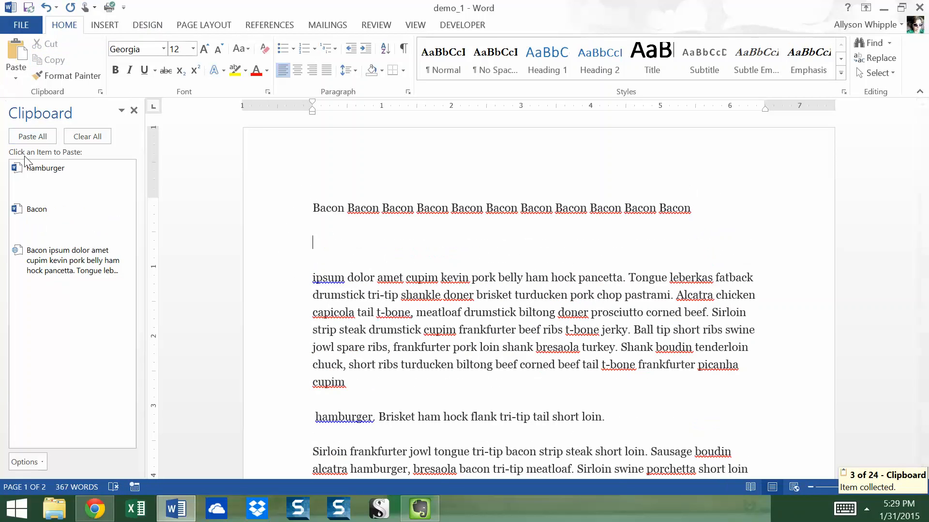
{"action": "left_click", "coordinate": [30, 176]}
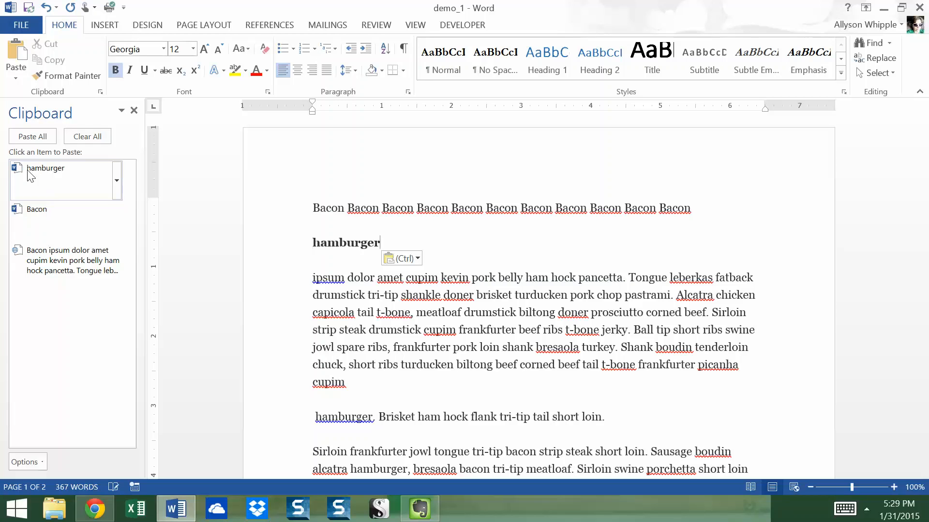
{"action": "left_click", "coordinate": [30, 176]}
{"action": "left_click", "coordinate": [30, 176]}
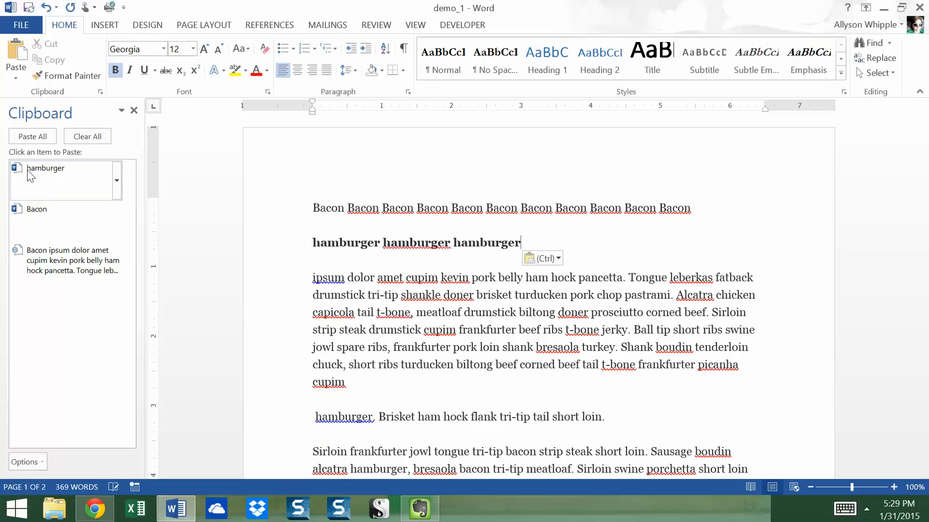
{"action": "left_click", "coordinate": [30, 176]}
{"action": "left_click", "coordinate": [30, 176]}
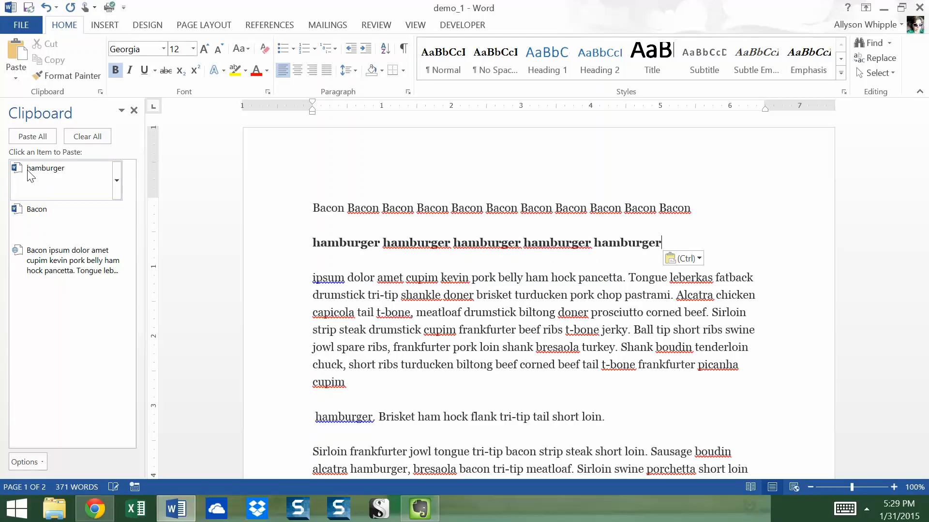
{"action": "left_click", "coordinate": [30, 175]}
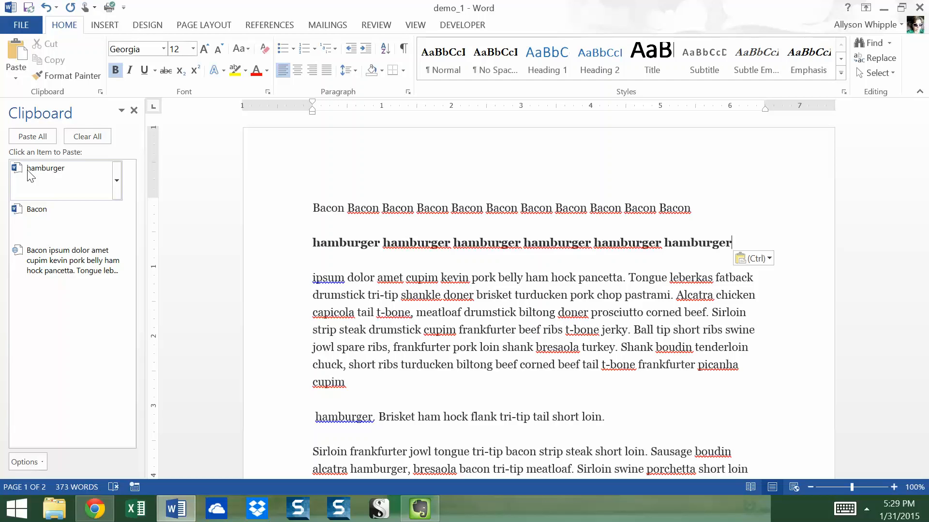
Step: Deselect the pasted line and hide the collected clipboard items
{"action": "left_click", "coordinate": [420, 347]}
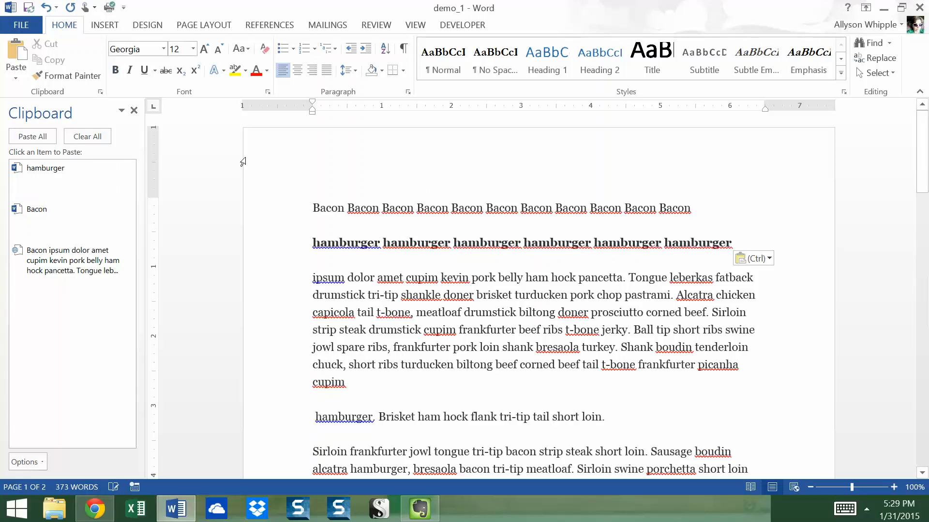
{"action": "left_click", "coordinate": [134, 111]}
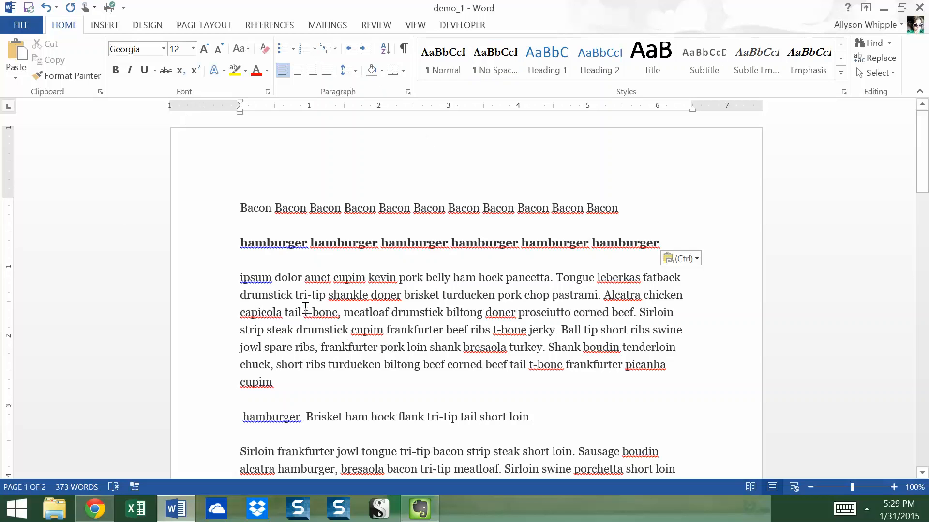
Step: Change the font of the whole paragraph beginning with "ipsum dolor" to Calibri (Body)
{"action": "left_click_drag", "start_coordinate": [262, 282], "coordinate": [251, 292]}
{"action": "left_click", "coordinate": [248, 298]}
{"action": "left_click_drag", "start_coordinate": [241, 277], "coordinate": [275, 393]}
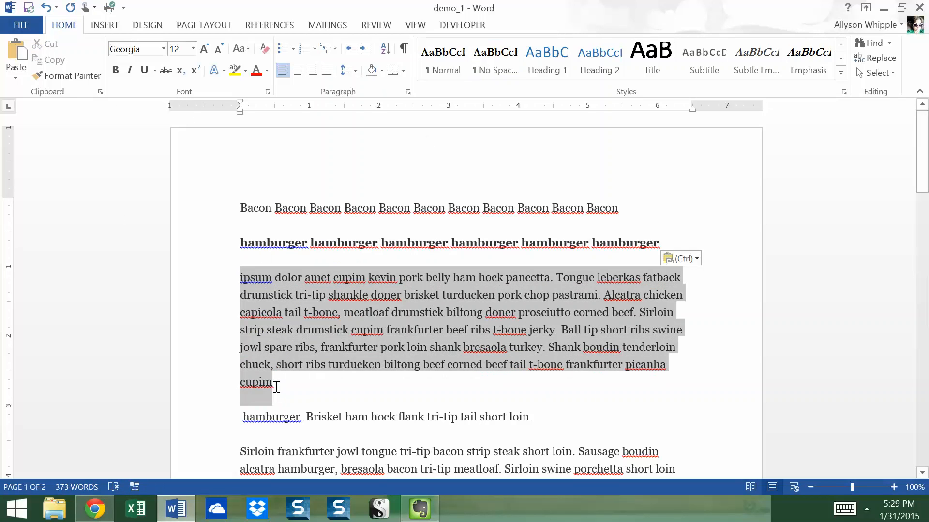
{"action": "left_click", "coordinate": [163, 50]}
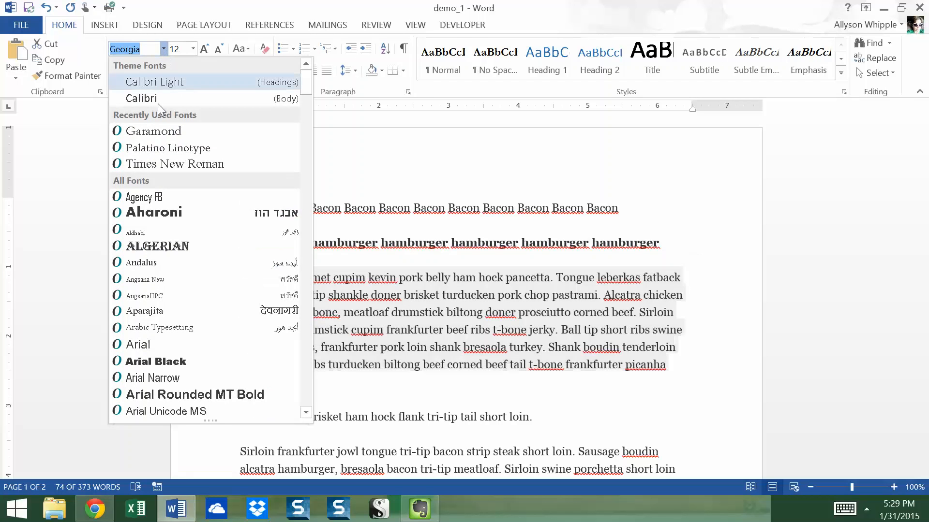
{"action": "left_click", "coordinate": [158, 99]}
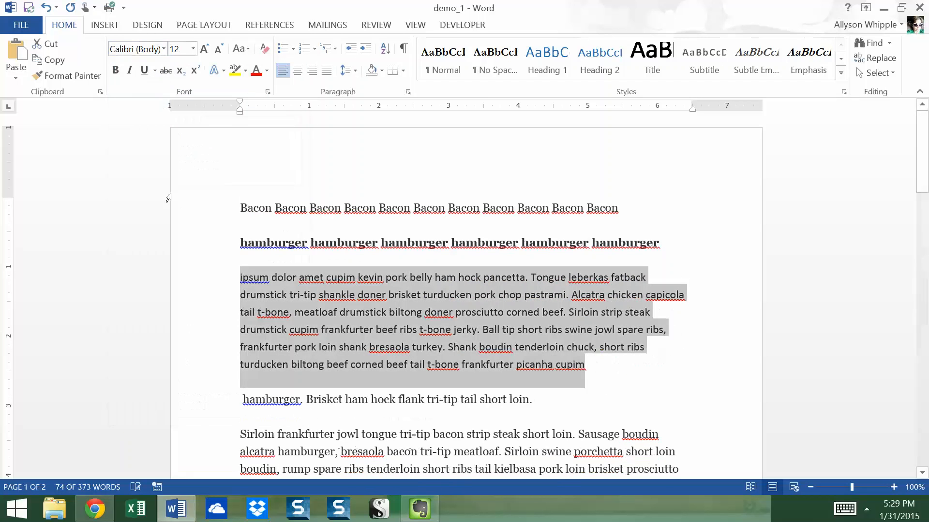
Step: Change the font of the whole paragraph beginning with "Sirloin frankfurter" to Palatino Linotype
{"action": "left_click", "coordinate": [240, 431]}
{"action": "left_click_drag", "start_coordinate": [238, 430], "coordinate": [544, 441]}
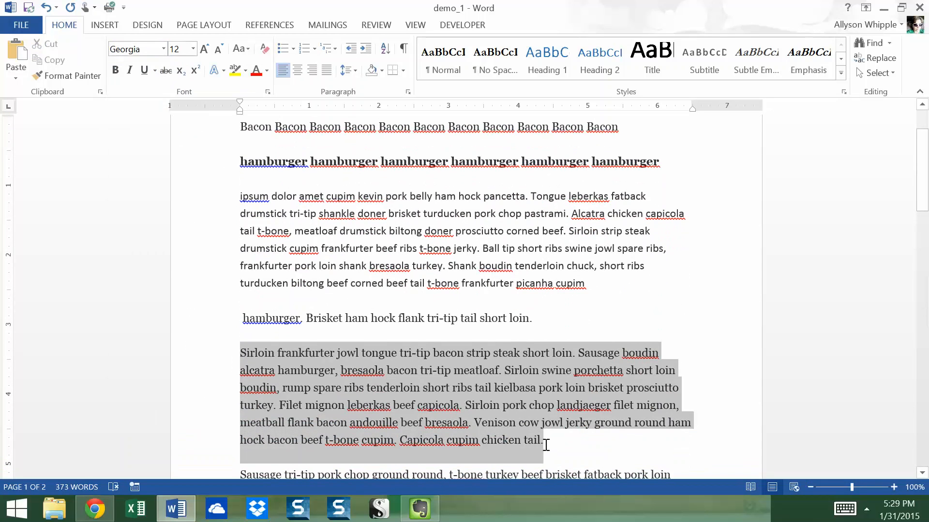
{"action": "left_click", "coordinate": [164, 50]}
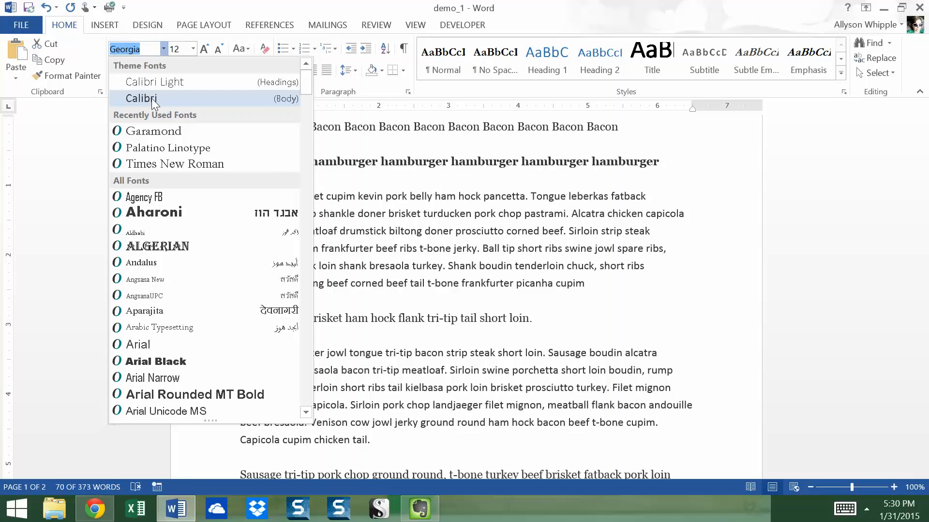
{"action": "left_click", "coordinate": [169, 148]}
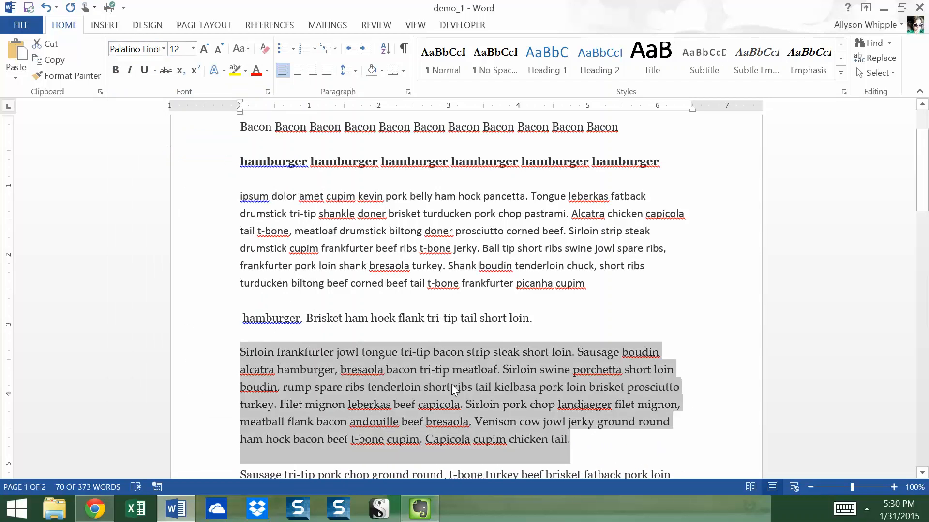
{"action": "left_click", "coordinate": [456, 389]}
Step: Change the font of the whole paragraph beginning with "Tongue alcatra" to Comic Sans MS
{"action": "left_click_drag", "start_coordinate": [927, 206], "coordinate": [927, 288]}
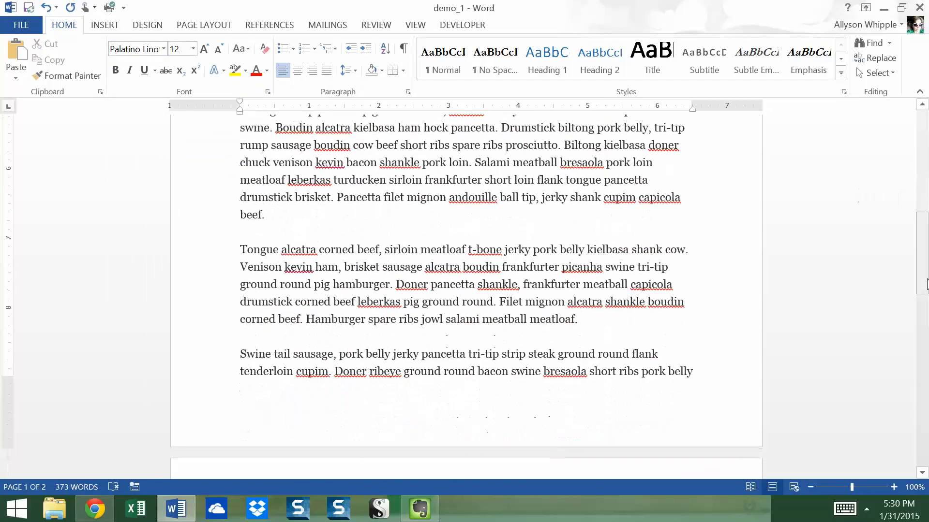
{"action": "left_click_drag", "start_coordinate": [242, 248], "coordinate": [579, 328]}
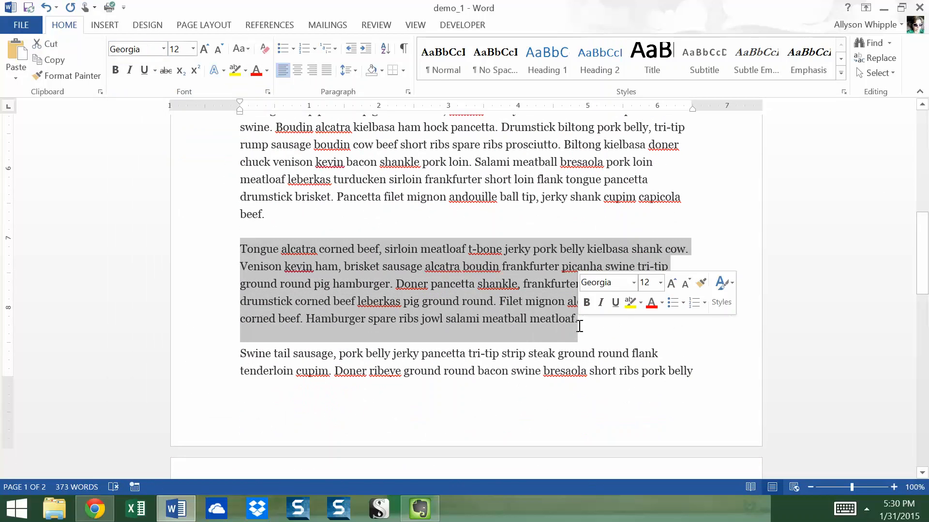
{"action": "left_click", "coordinate": [163, 53]}
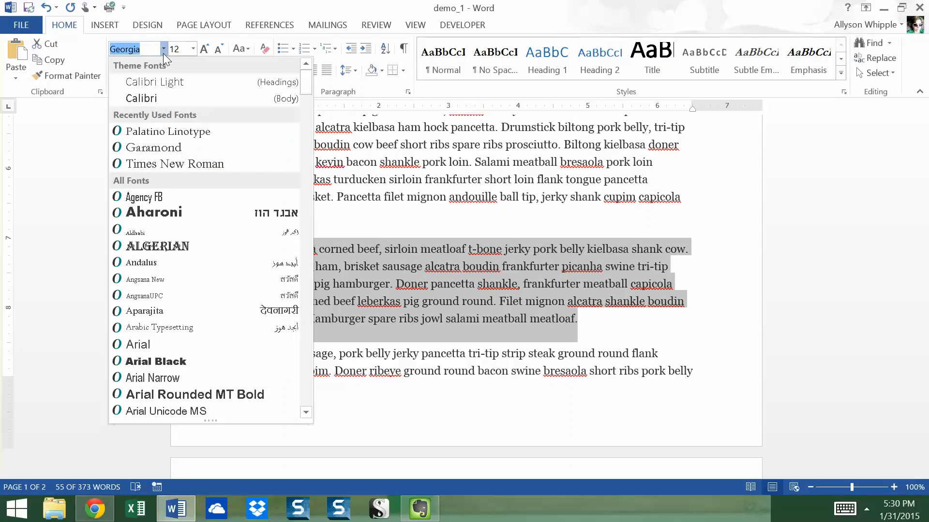
{"action": "type", "text": "C"}
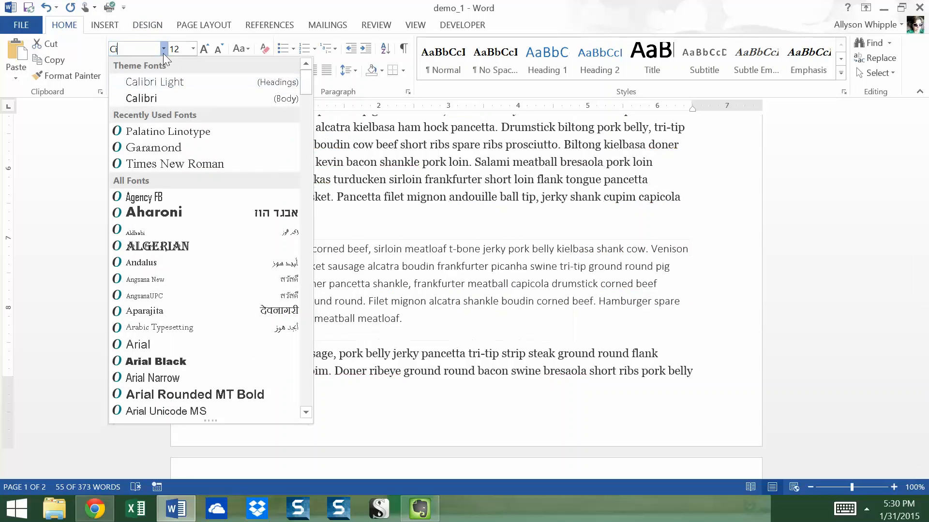
{"action": "type", "text": "om"}
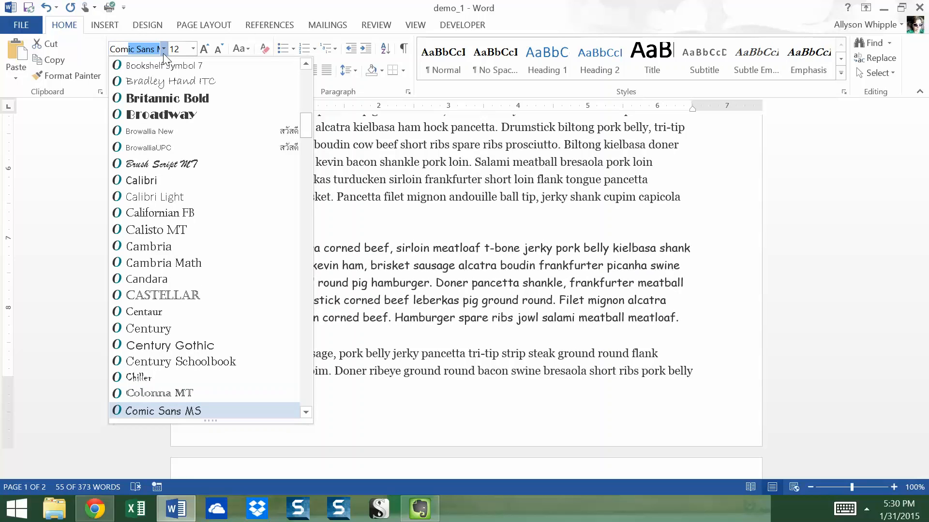
{"action": "key", "text": "BackSpace"}
{"action": "key", "text": "BackSpace"}
{"action": "key", "text": "BackSpace"}
{"action": "key", "text": "BackSpace"}
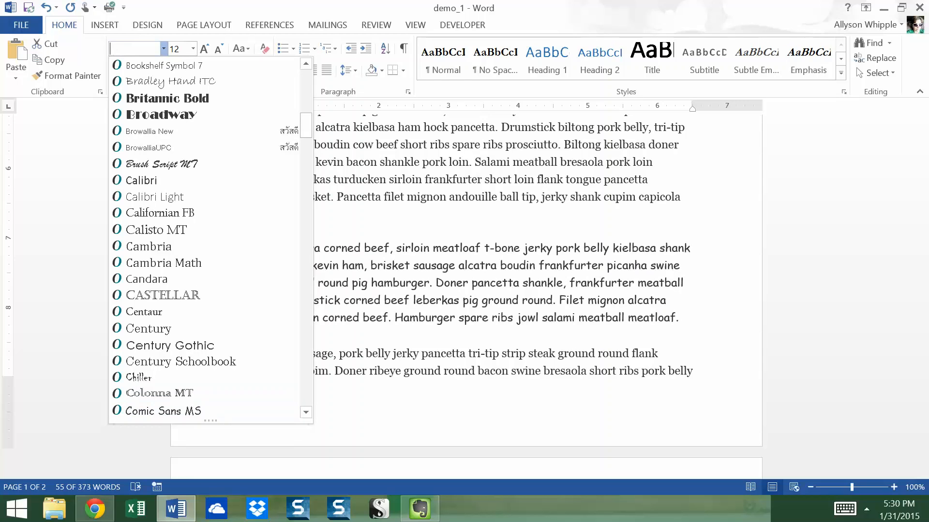
{"action": "type", "text": "Comic Sans M"}
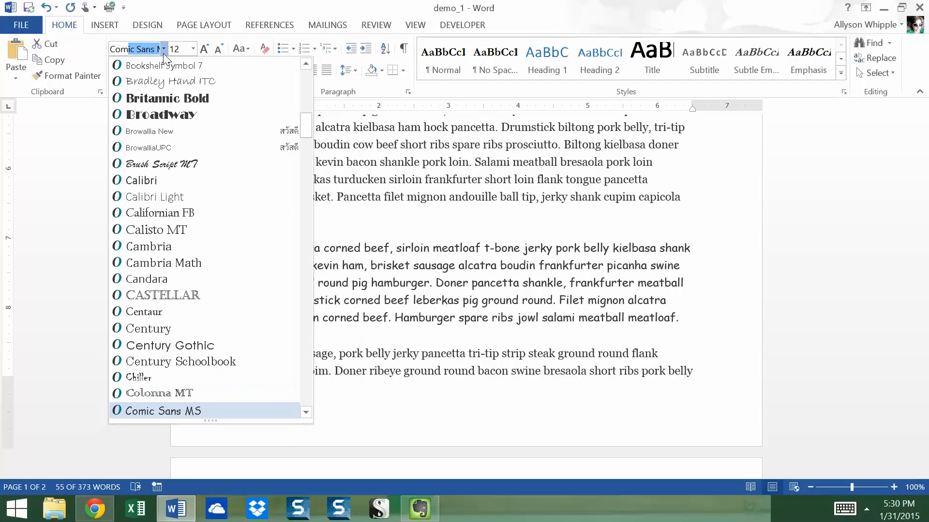
{"action": "key", "text": "Return"}
{"action": "left_click", "coordinate": [395, 342]}
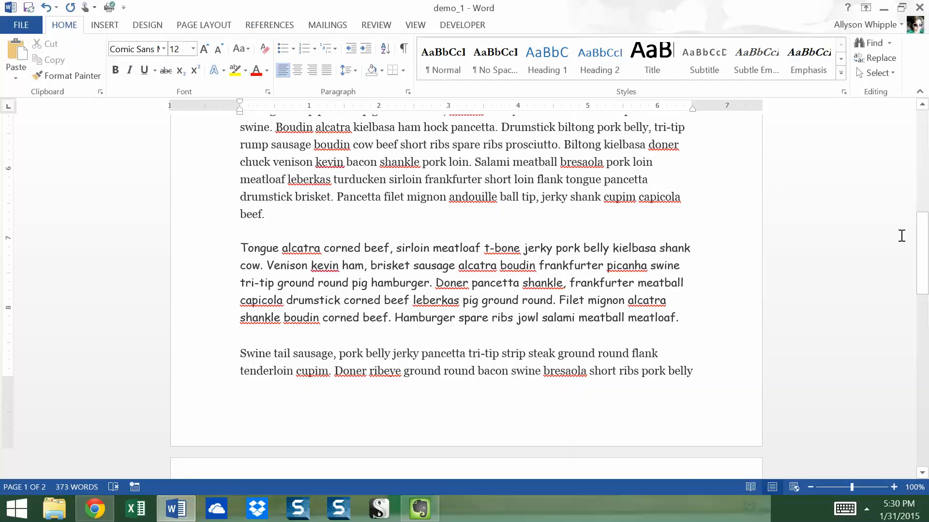
Step: Set the font size of the bold line of repeated "hamburger" words to 16
{"action": "left_click_drag", "start_coordinate": [922, 239], "coordinate": [922, 139]}
{"action": "left_click_drag", "start_coordinate": [240, 243], "coordinate": [659, 245]}
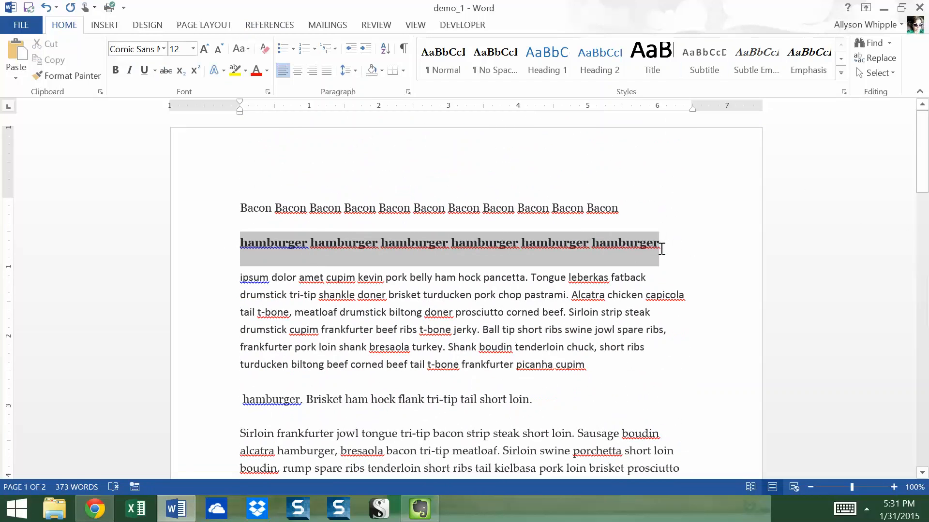
{"action": "left_click", "coordinate": [192, 49]}
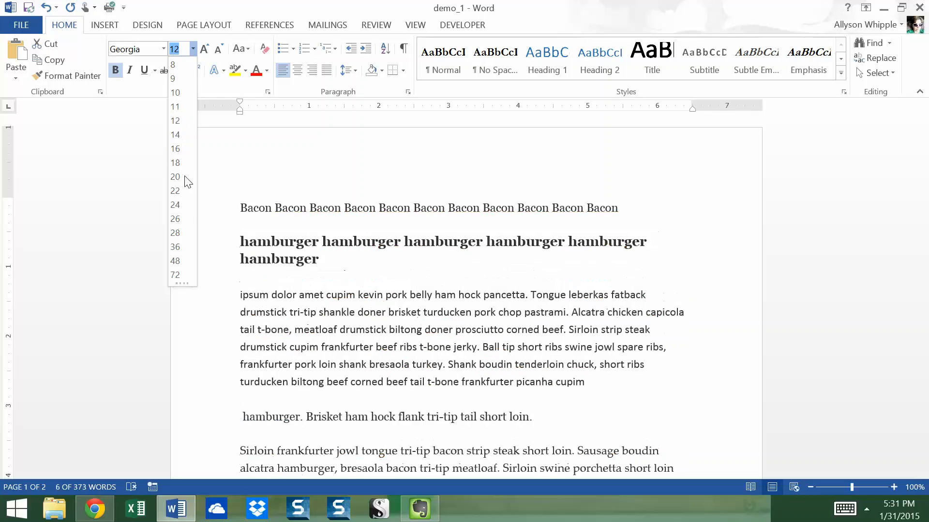
{"action": "left_click", "coordinate": [176, 149]}
{"action": "left_click", "coordinate": [309, 256]}
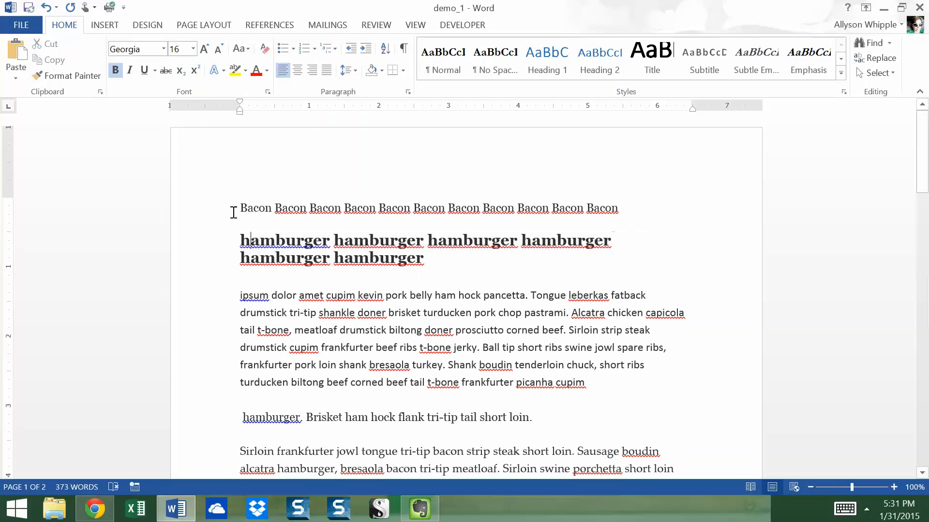
Step: Set the font size of the line of repeated "Bacon" words to 18
{"action": "left_click_drag", "start_coordinate": [237, 208], "coordinate": [615, 209]}
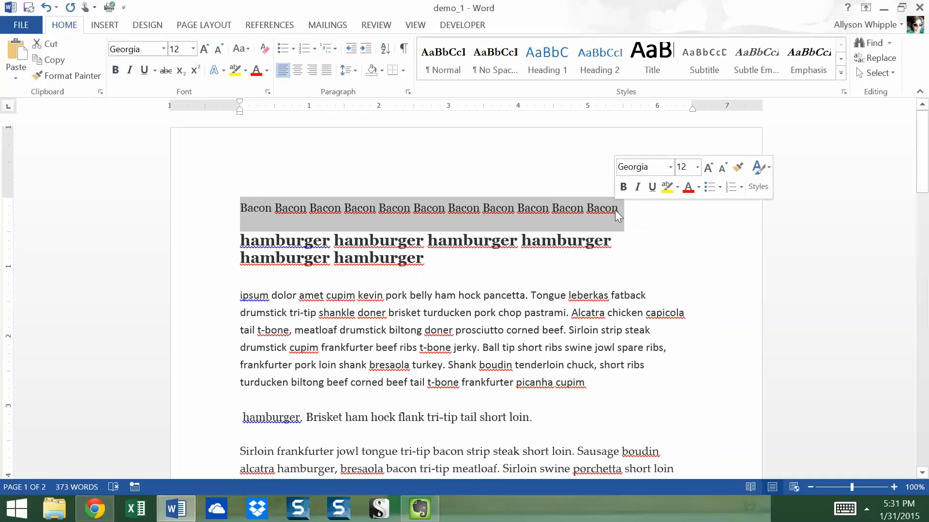
{"action": "left_click", "coordinate": [194, 48]}
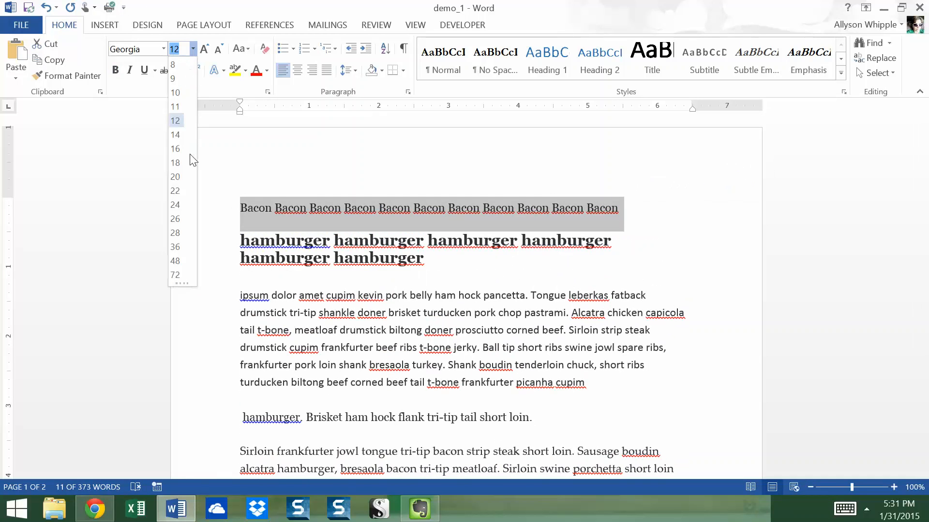
{"action": "left_click", "coordinate": [181, 160]}
{"action": "left_click", "coordinate": [313, 319]}
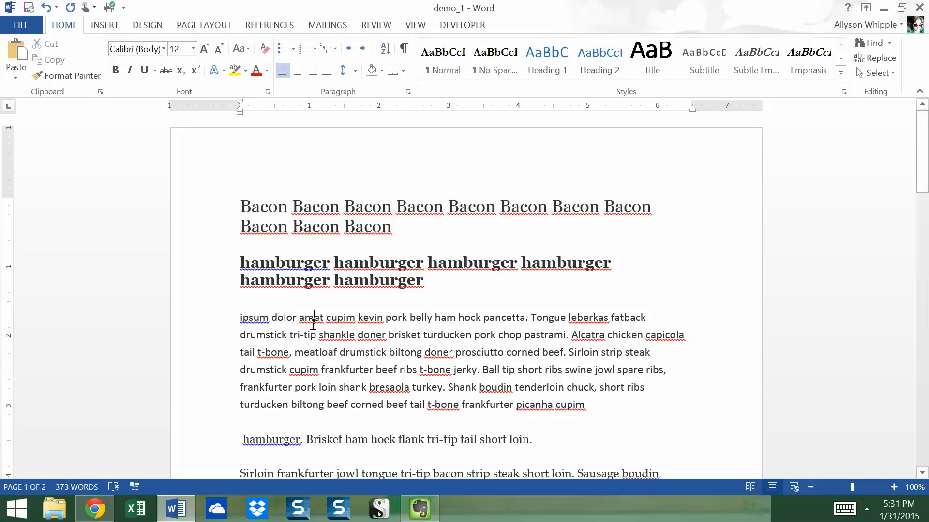
Step: Increase the font size of the "hamburger. Brisket ham hock" line by two increments to 16
{"action": "left_click_drag", "start_coordinate": [233, 436], "coordinate": [534, 444]}
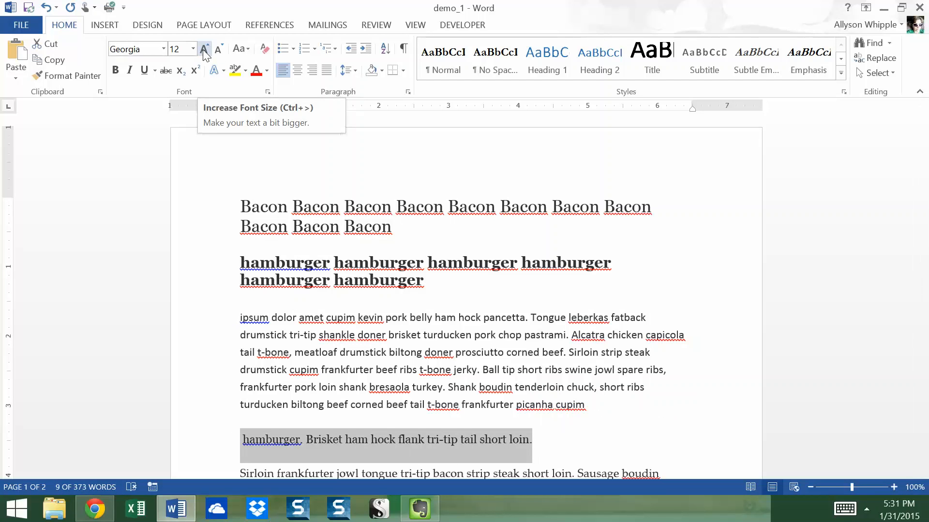
{"action": "left_click", "coordinate": [203, 49]}
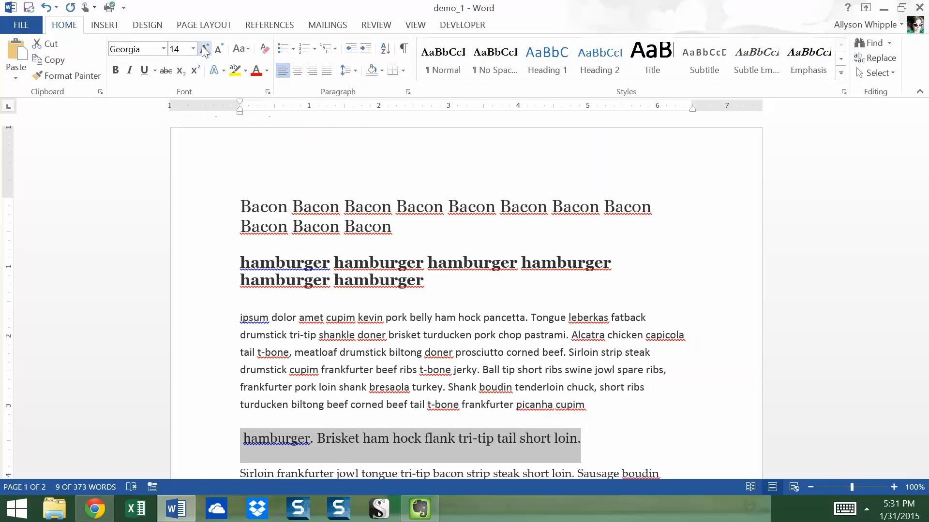
{"action": "left_click", "coordinate": [203, 49]}
{"action": "left_click", "coordinate": [594, 380]}
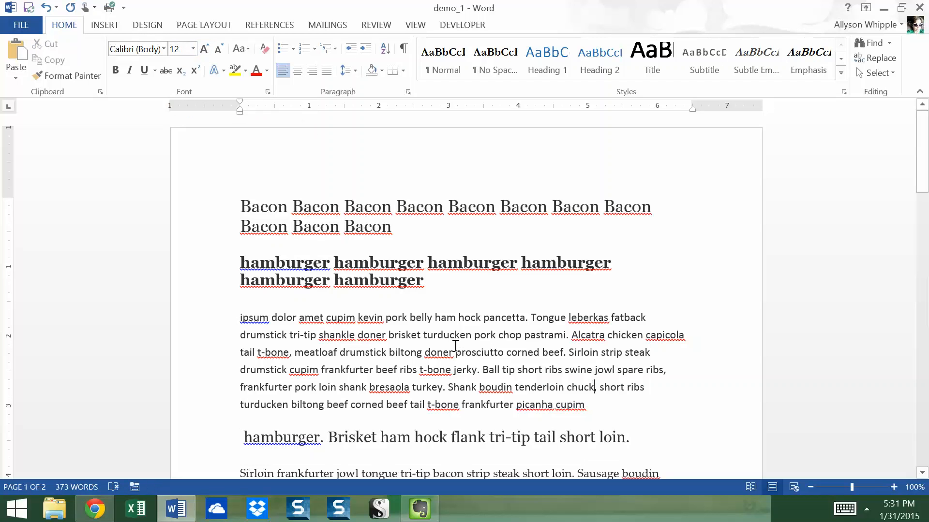
Step: Decrease the font size of the paragraph beginning with "Sirloin frankfurter" by two increments to 10
{"action": "left_click_drag", "start_coordinate": [923, 167], "coordinate": [926, 185]}
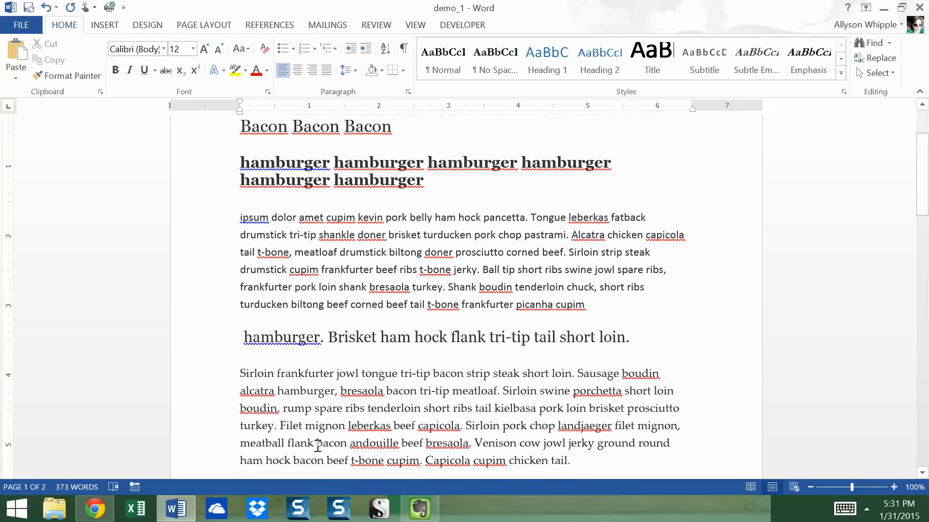
{"action": "left_click", "coordinate": [242, 370]}
{"action": "left_click", "coordinate": [544, 466], "text": "shift"}
{"action": "left_click", "coordinate": [568, 462], "text": "shift"}
{"action": "scroll", "coordinate": [564, 393], "scroll_direction": "down", "scroll_amount": 1}
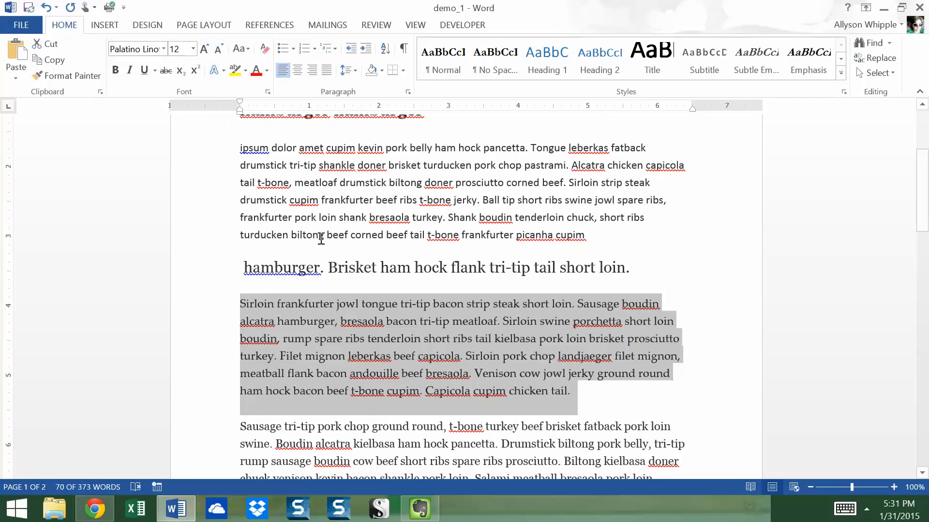
{"action": "left_click", "coordinate": [219, 49]}
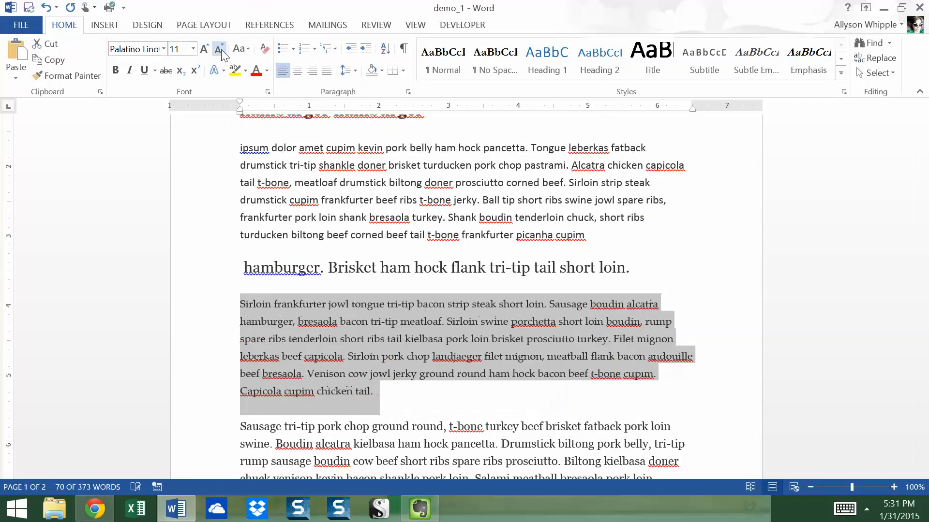
{"action": "left_click", "coordinate": [221, 49]}
{"action": "left_click", "coordinate": [400, 418]}
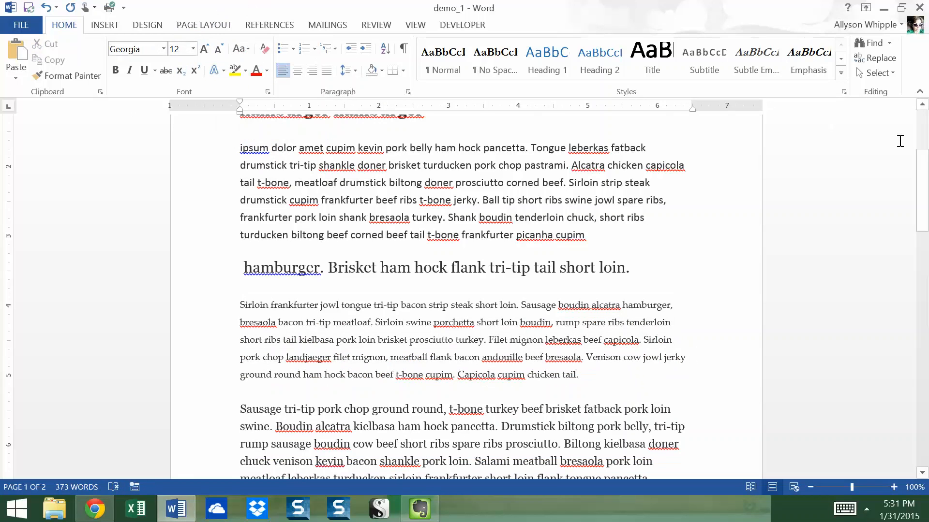
Step: Make the line "hamburger. Brisket ham hock flank tri-tip tail short loin." bold
{"action": "left_click_drag", "start_coordinate": [925, 170], "coordinate": [926, 195]}
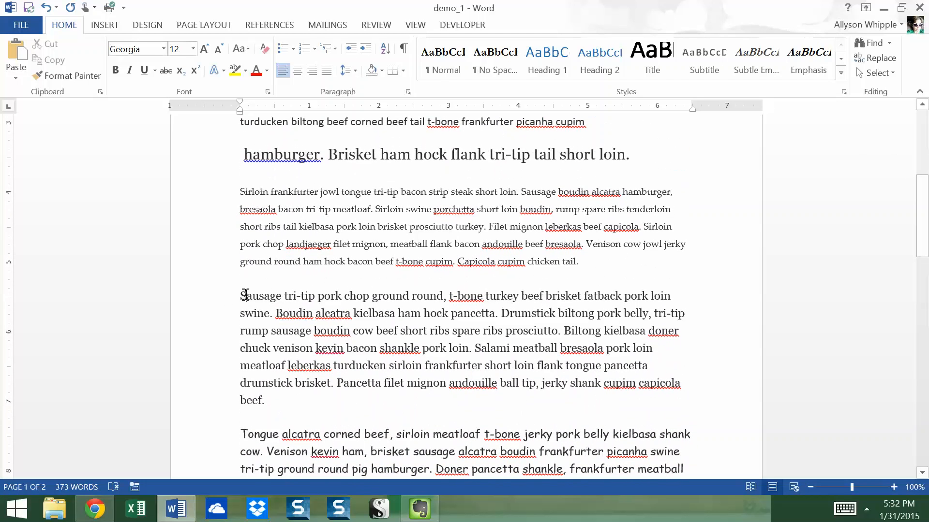
{"action": "left_click_drag", "start_coordinate": [243, 295], "coordinate": [265, 395]}
{"action": "left_click", "coordinate": [246, 244]}
{"action": "left_click_drag", "start_coordinate": [243, 161], "coordinate": [633, 167]}
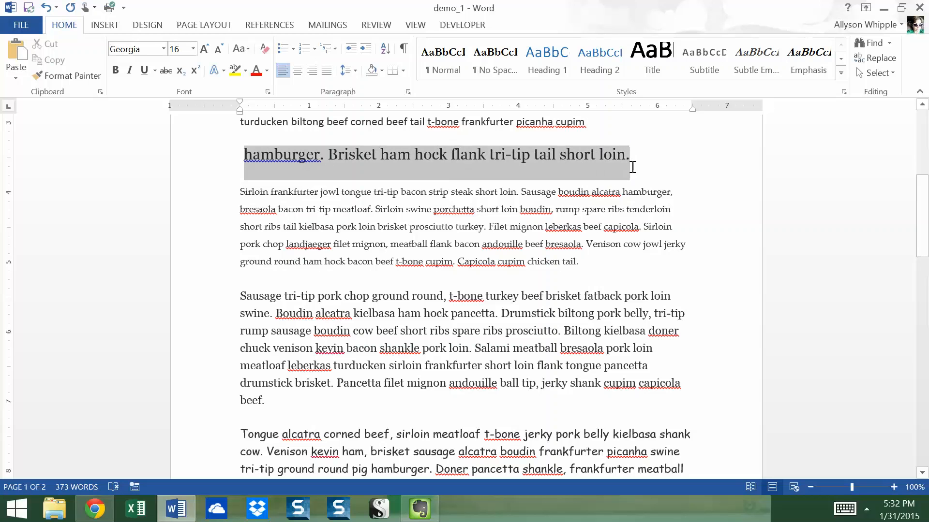
{"action": "left_click", "coordinate": [117, 74]}
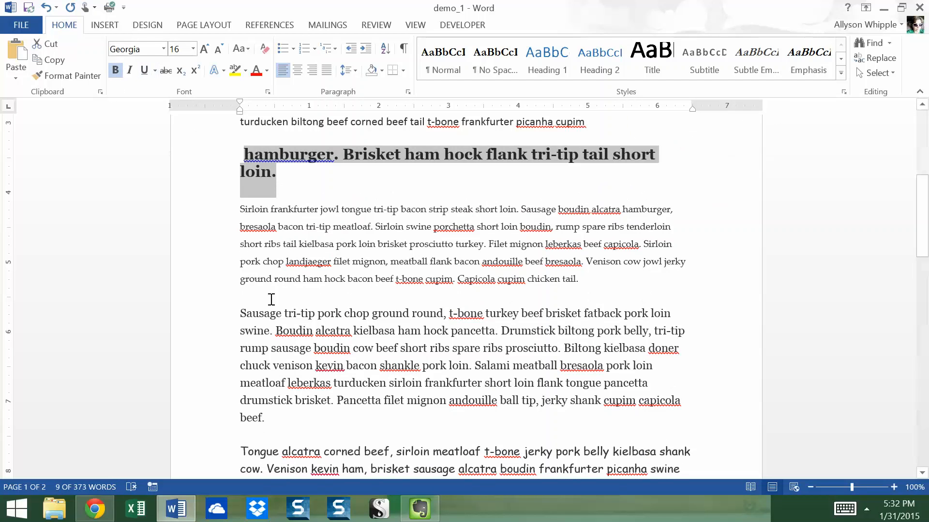
{"action": "left_click", "coordinate": [300, 182]}
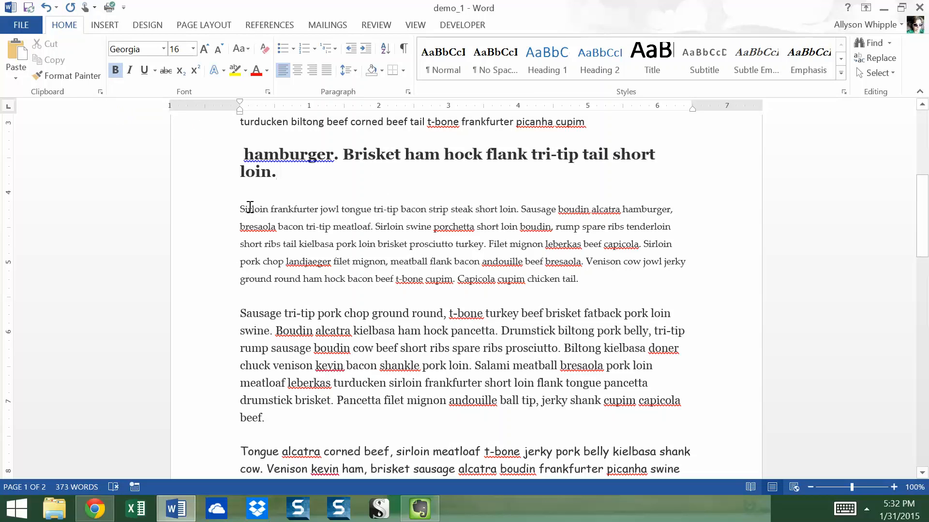
Step: Italicize the whole paragraph beginning with "Sirloin frankfurter"
{"action": "left_click_drag", "start_coordinate": [236, 206], "coordinate": [579, 281]}
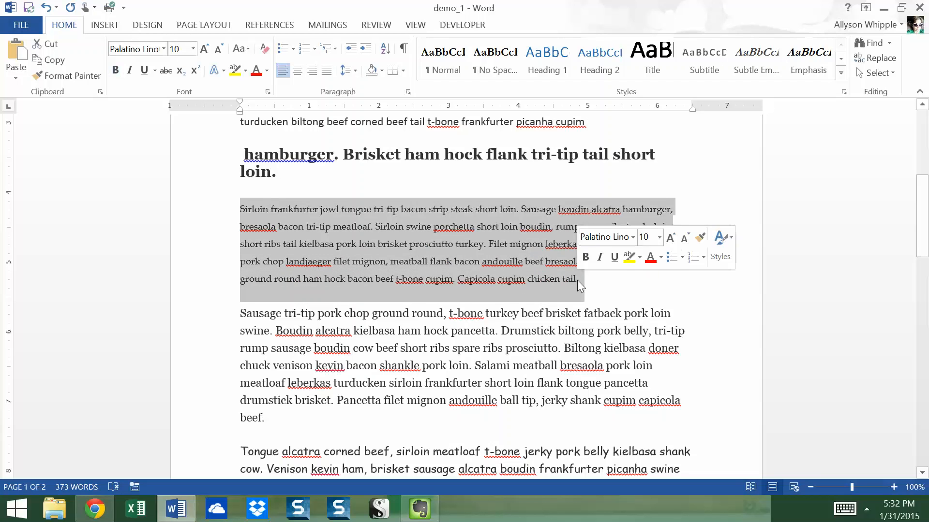
{"action": "left_click", "coordinate": [129, 71]}
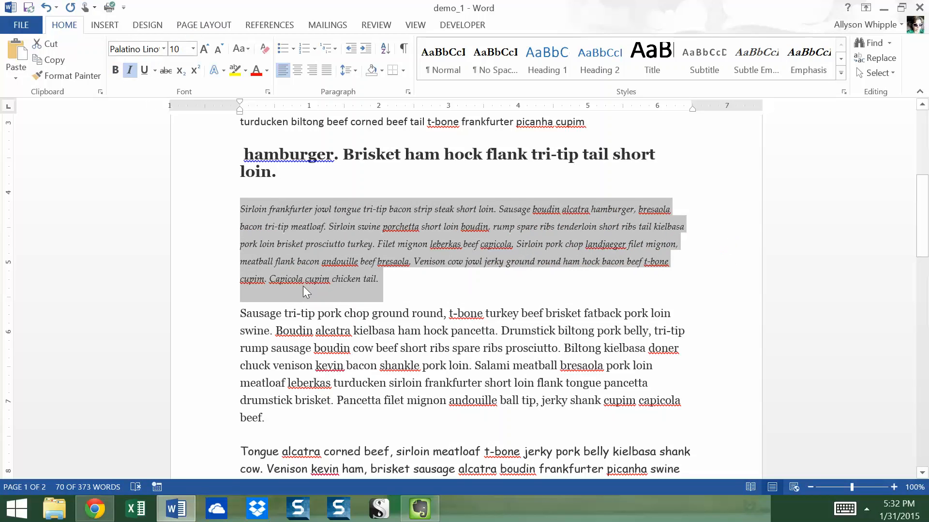
{"action": "left_click", "coordinate": [314, 321]}
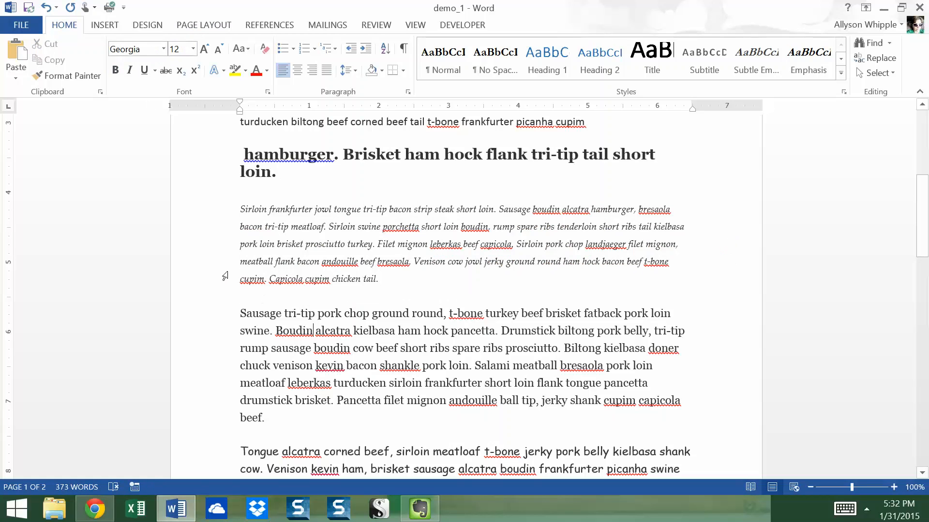
Step: Apply a double underline to the whole paragraph beginning with "Sausage tri-tip"
{"action": "left_click_drag", "start_coordinate": [244, 322], "coordinate": [269, 415]}
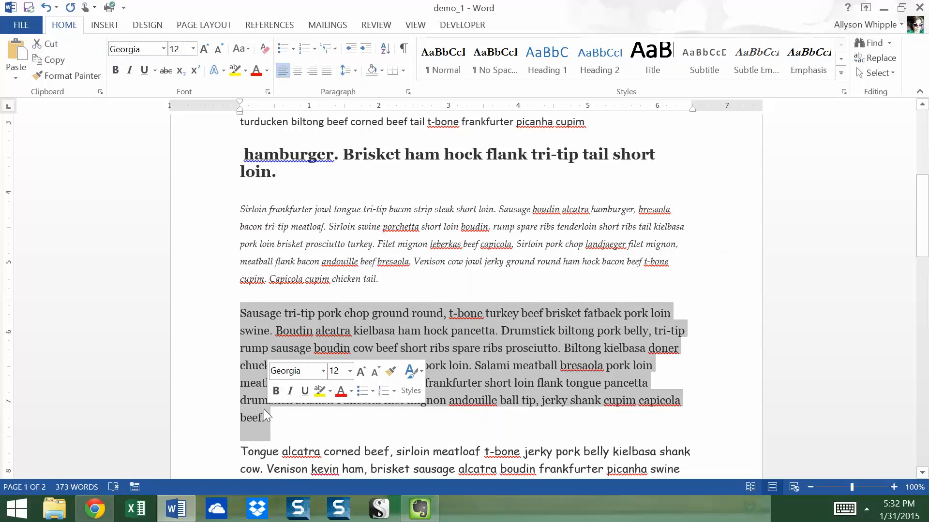
{"action": "left_click", "coordinate": [154, 71]}
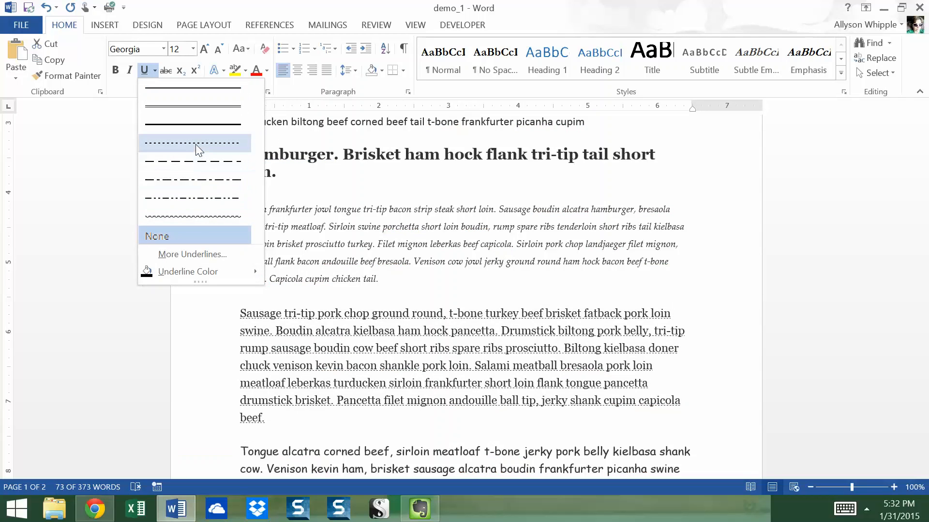
{"action": "key", "text": "Escape"}
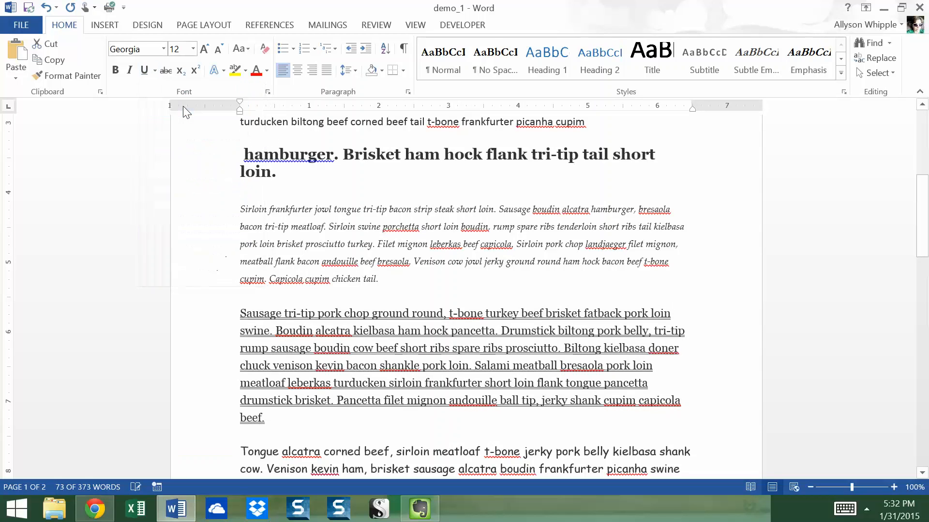
{"action": "left_click", "coordinate": [391, 349]}
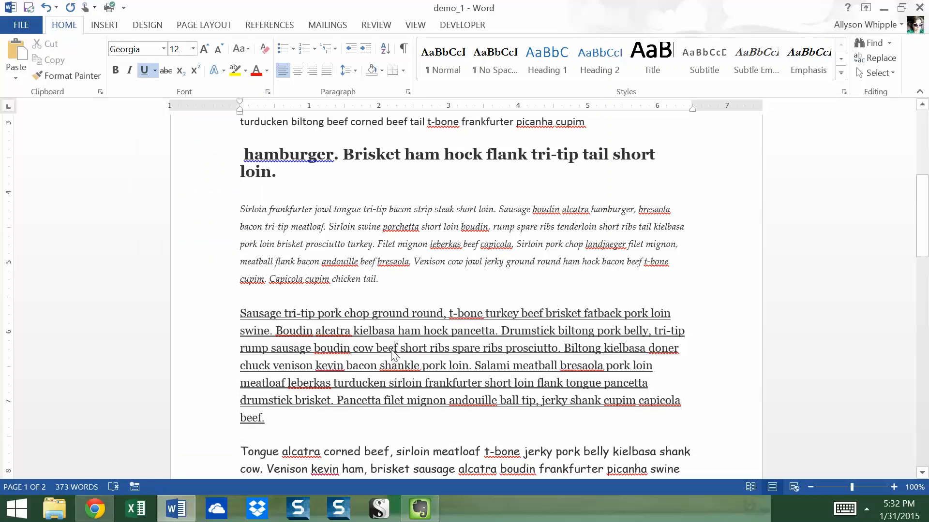
Step: Set the underline color of the whole paragraph beginning with "Sausage tri-tip" to a dark blue theme color
{"action": "left_click", "coordinate": [155, 76]}
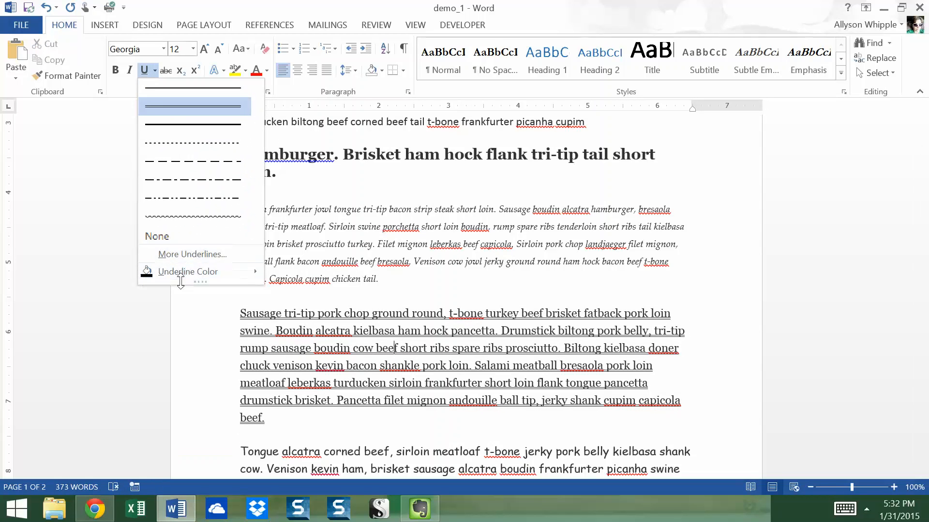
{"action": "mouse_move", "coordinate": [182, 273]}
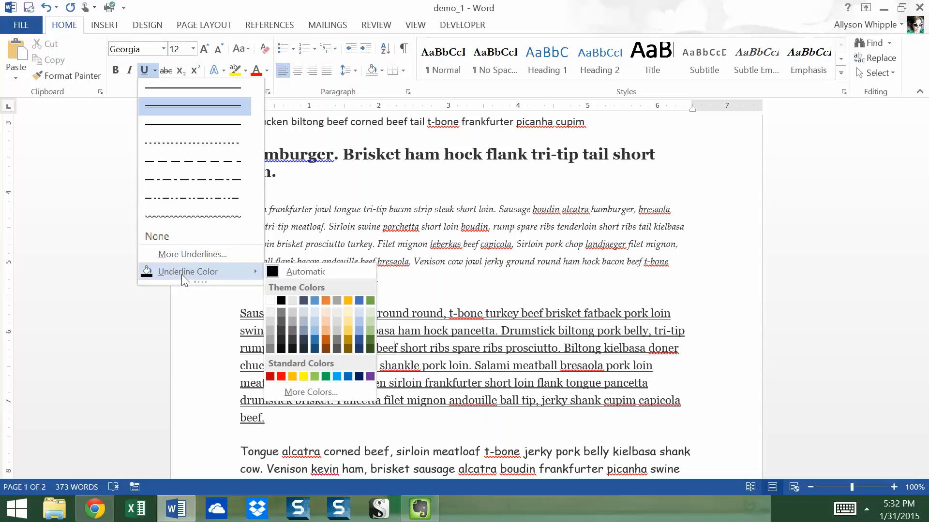
{"action": "left_click", "coordinate": [314, 348]}
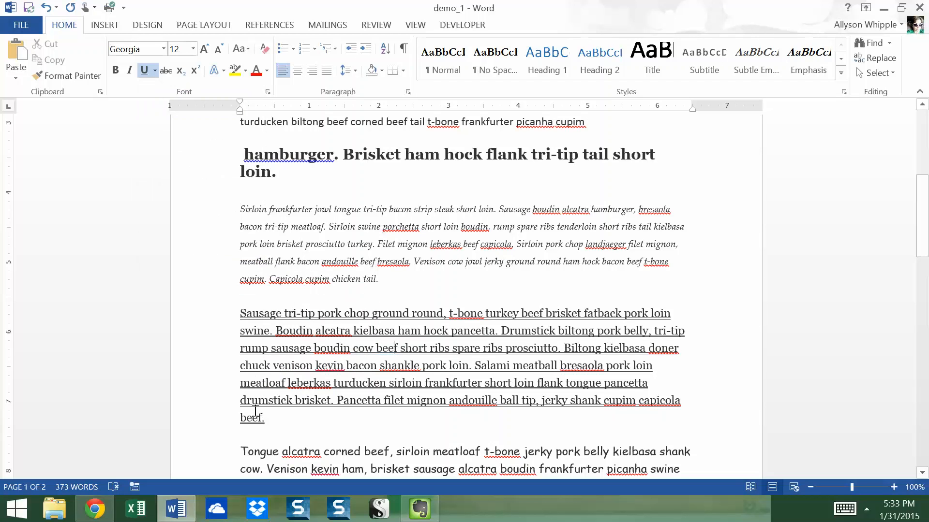
{"action": "left_click_drag", "start_coordinate": [240, 313], "coordinate": [265, 420]}
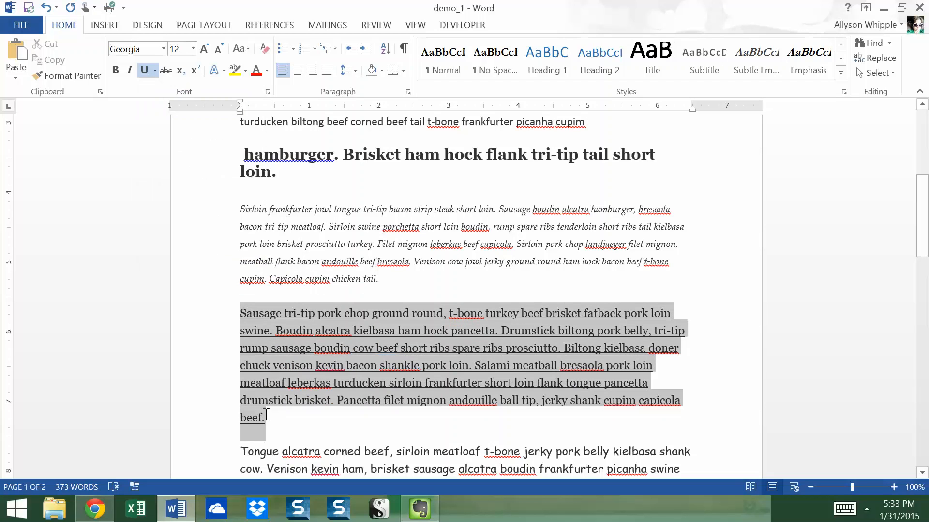
{"action": "left_click", "coordinate": [155, 71]}
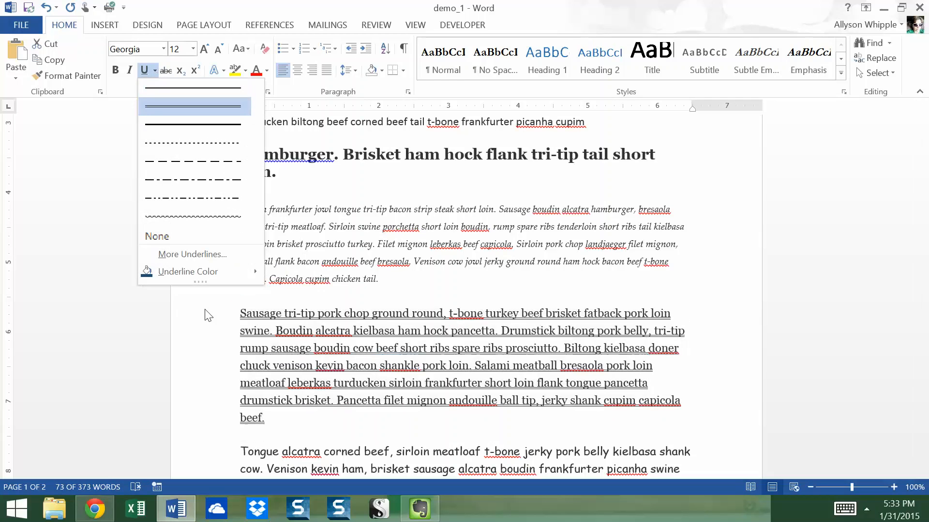
{"action": "mouse_move", "coordinate": [198, 275]}
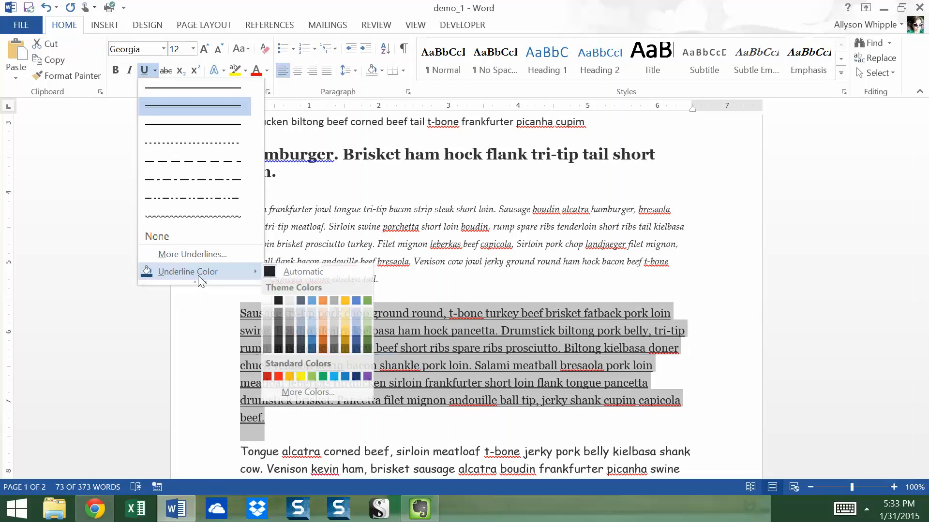
{"action": "left_click", "coordinate": [314, 346]}
{"action": "left_click", "coordinate": [409, 438]}
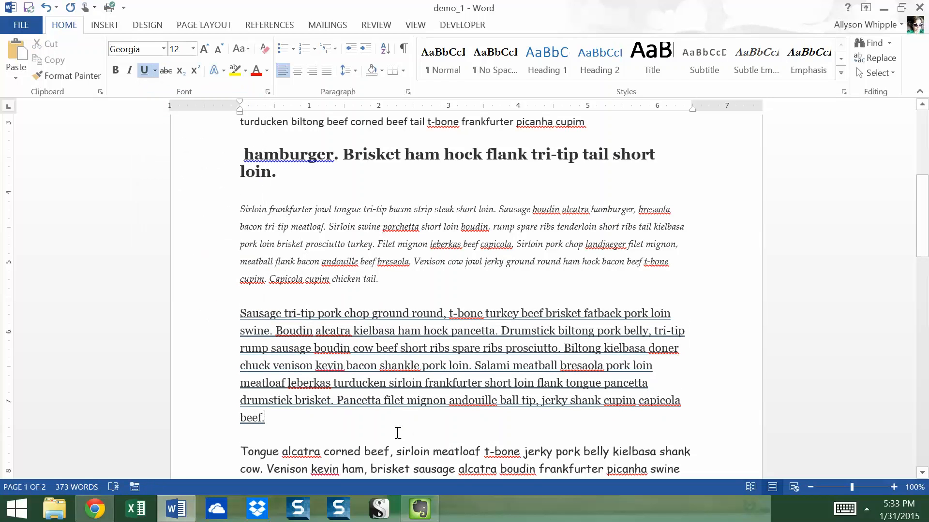
{"action": "left_click", "coordinate": [251, 317]}
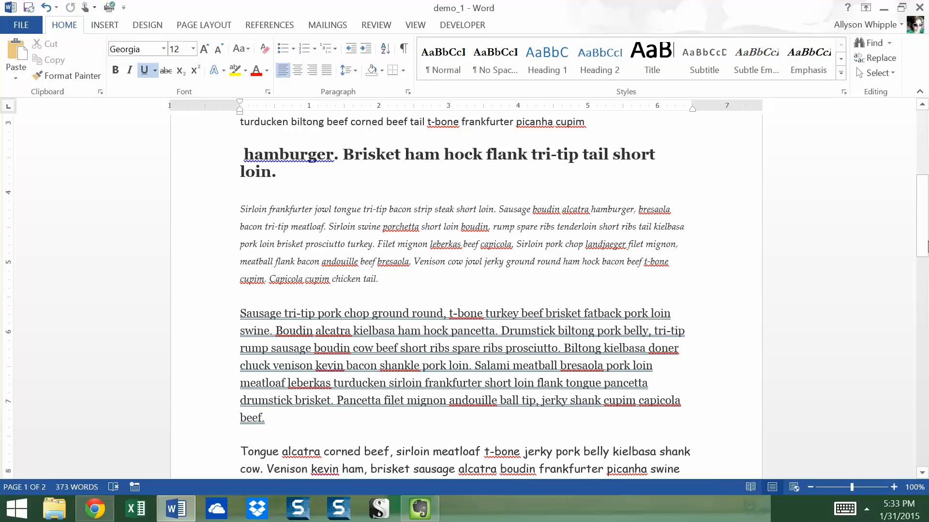
Step: Undo the underline color change on the paragraph beginning with "Sausage tri-tip"
{"action": "scroll", "coordinate": [922, 218], "scroll_direction": "up", "scroll_amount": 2}
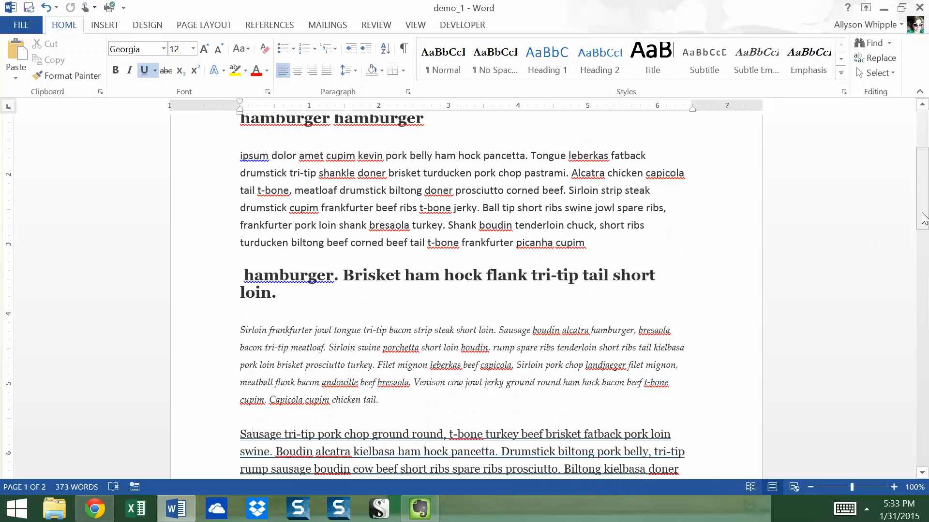
{"action": "mouse_move", "coordinate": [340, 277]}
{"action": "left_mouse_down"}
{"action": "mouse_move", "coordinate": [242, 256]}
{"action": "mouse_move", "coordinate": [244, 285]}
{"action": "mouse_move", "coordinate": [404, 286]}
{"action": "mouse_move", "coordinate": [344, 286]}
{"action": "left_mouse_up"}
{"action": "key", "text": "ctrl+c"}
{"action": "key", "text": "ctrl+z"}
Step: Move "hamburger." from the start of the bold line to its end, inserting it before the final period
{"action": "left_click", "coordinate": [343, 285]}
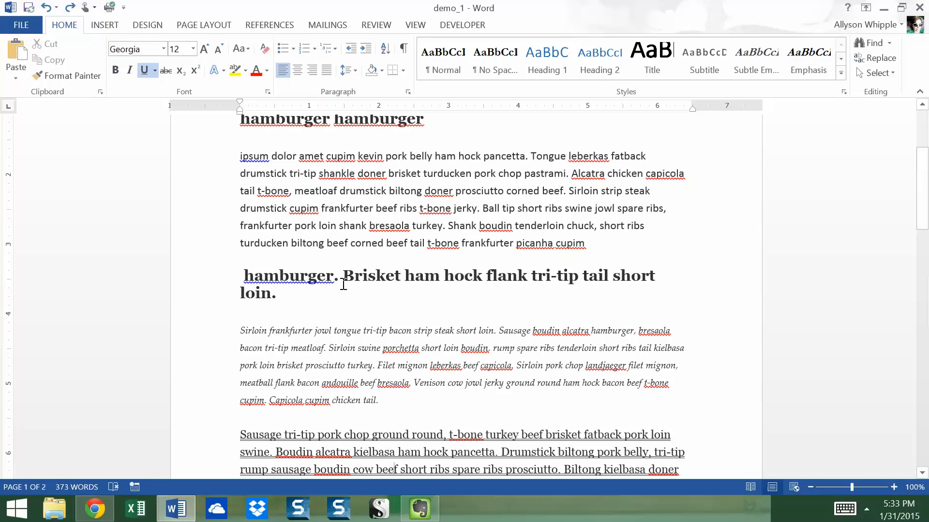
{"action": "left_click_drag", "start_coordinate": [343, 286], "coordinate": [243, 285]}
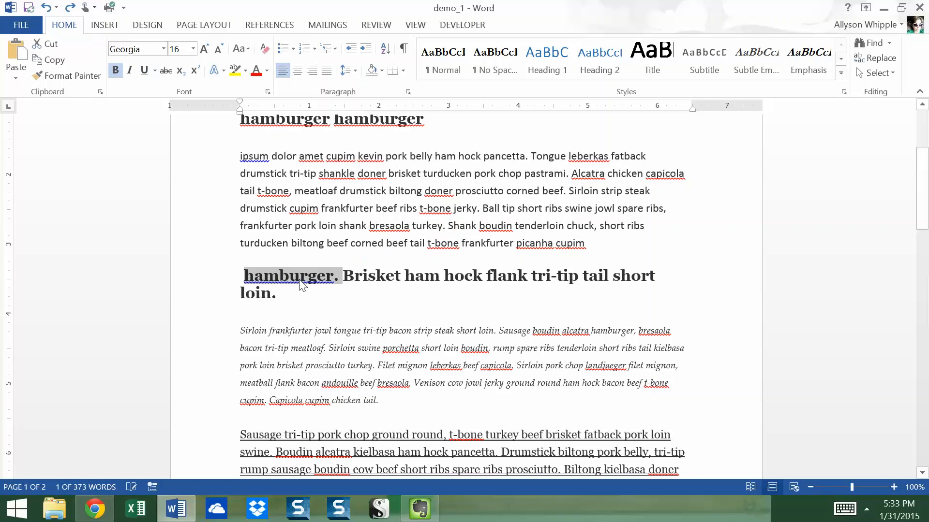
{"action": "key", "text": "Delete"}
{"action": "left_click", "coordinate": [591, 275]}
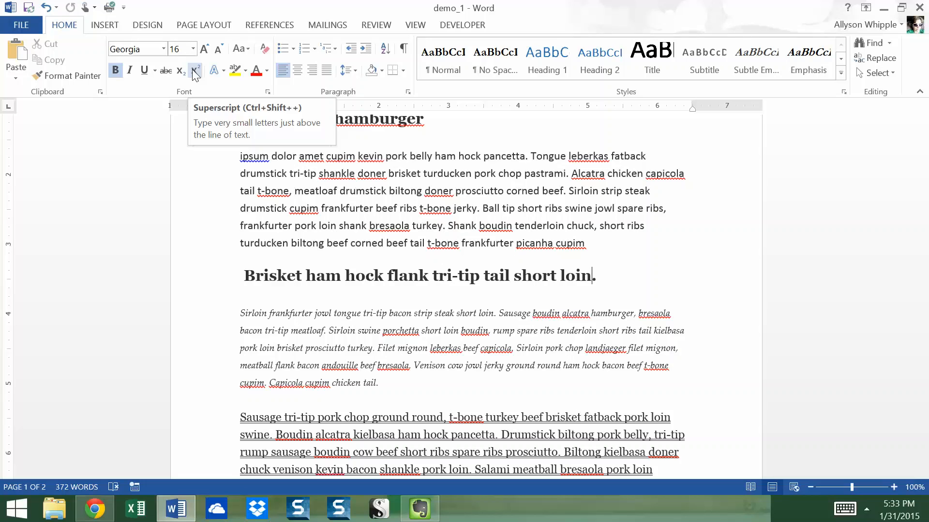
{"action": "key", "text": "ctrl+v"}
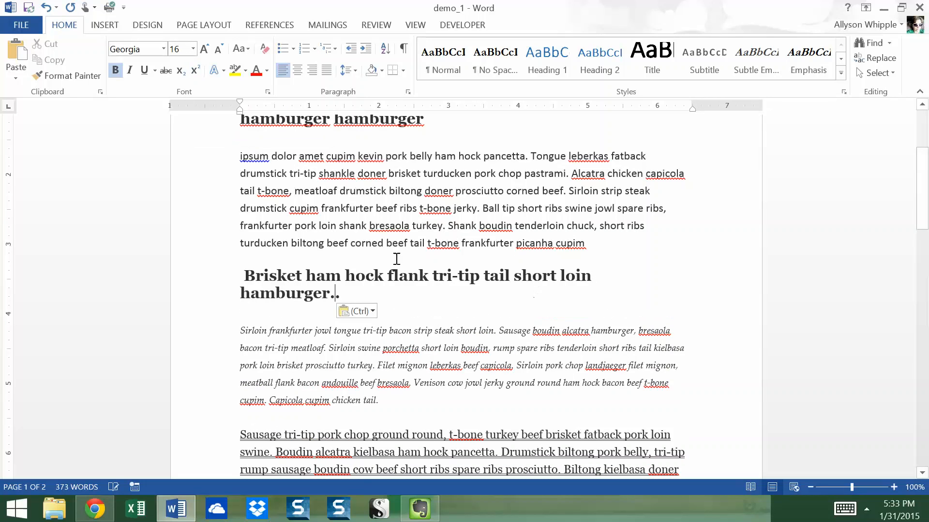
Step: Make the word "hamburger" at the end of the bold "Brisket ham hock" line superscript
{"action": "left_click", "coordinate": [332, 299]}
{"action": "left_click_drag", "start_coordinate": [337, 297], "coordinate": [596, 276]}
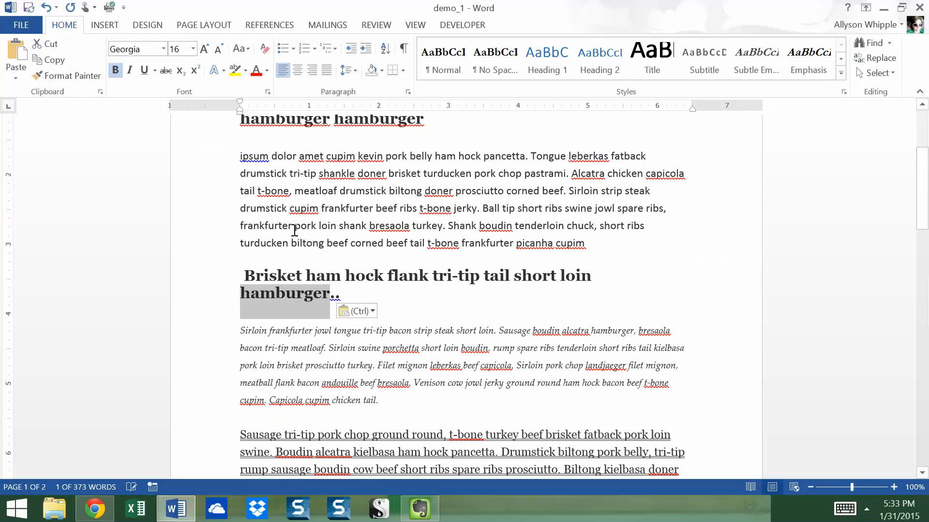
{"action": "left_click", "coordinate": [191, 70]}
{"action": "left_click", "coordinate": [604, 330]}
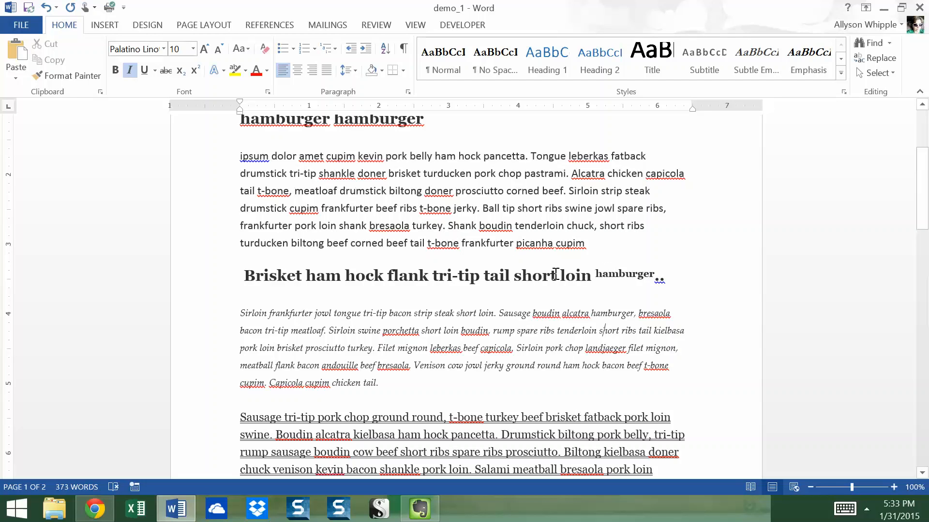
Step: Make the word "short" in the bold "Brisket ham hock" line subscript
{"action": "left_click_drag", "start_coordinate": [555, 275], "coordinate": [512, 274]}
{"action": "left_click", "coordinate": [180, 72]}
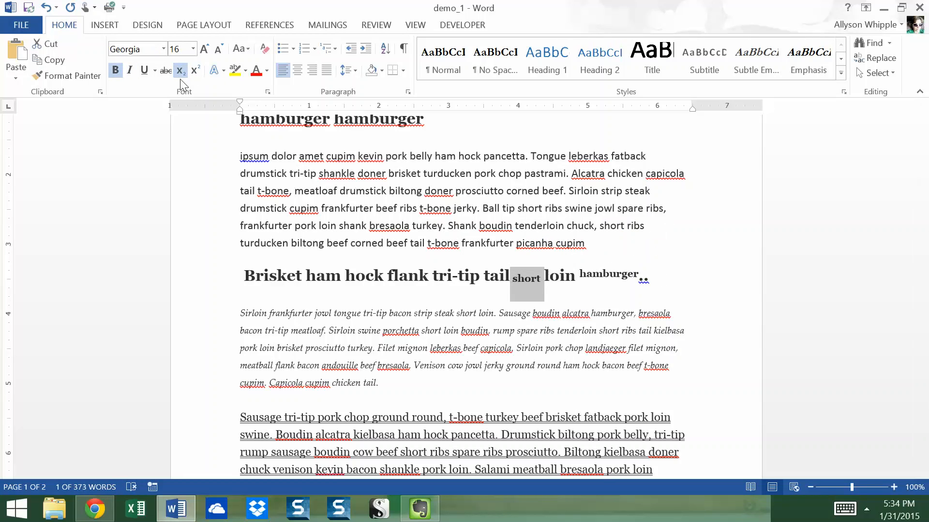
{"action": "left_click", "coordinate": [500, 365]}
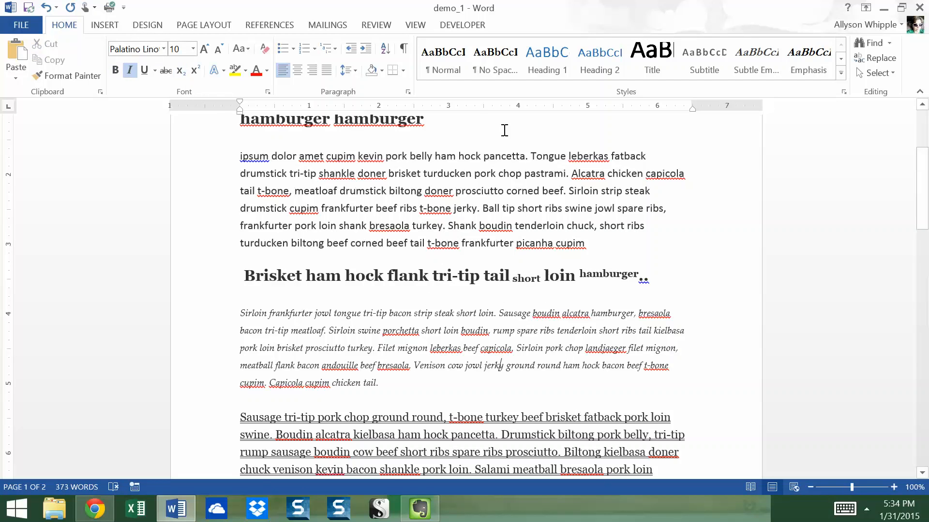
Step: Add a superscript 1 directly after the last "hamburger" above the paragraph beginning with "ipsum"
{"action": "left_click", "coordinate": [521, 173]}
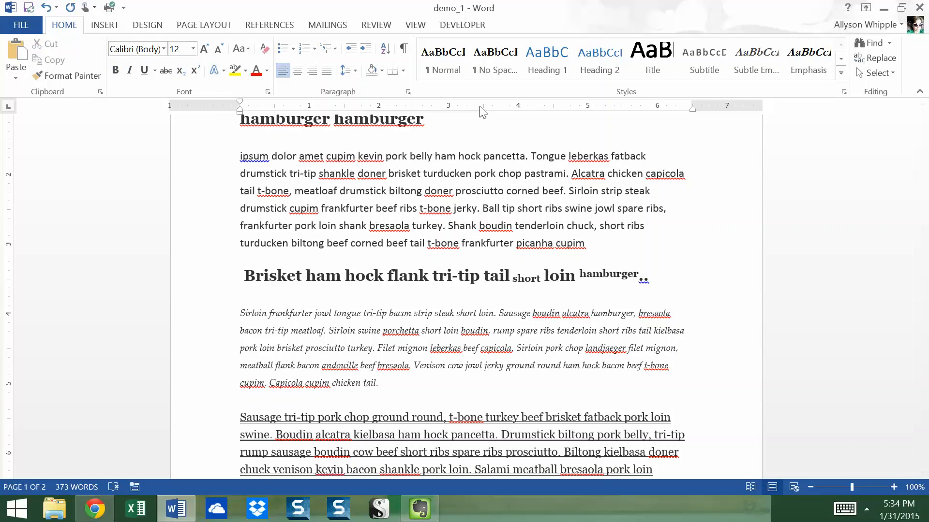
{"action": "left_click", "coordinate": [425, 117]}
{"action": "key", "text": "ctrl+v"}
{"action": "key", "text": "ctrl+v"}
{"action": "key", "text": "ctrl+v"}
{"action": "key", "text": "ctrl+v"}
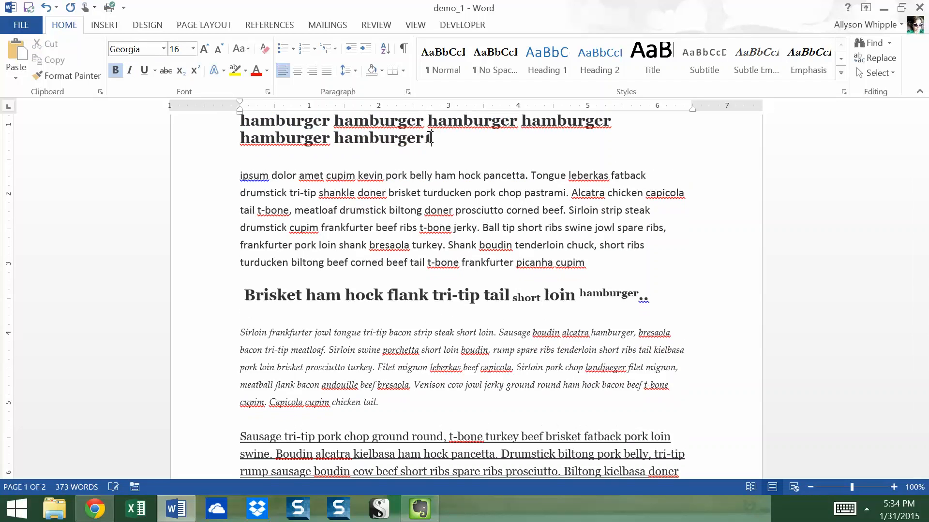
{"action": "double_click", "coordinate": [428, 140]}
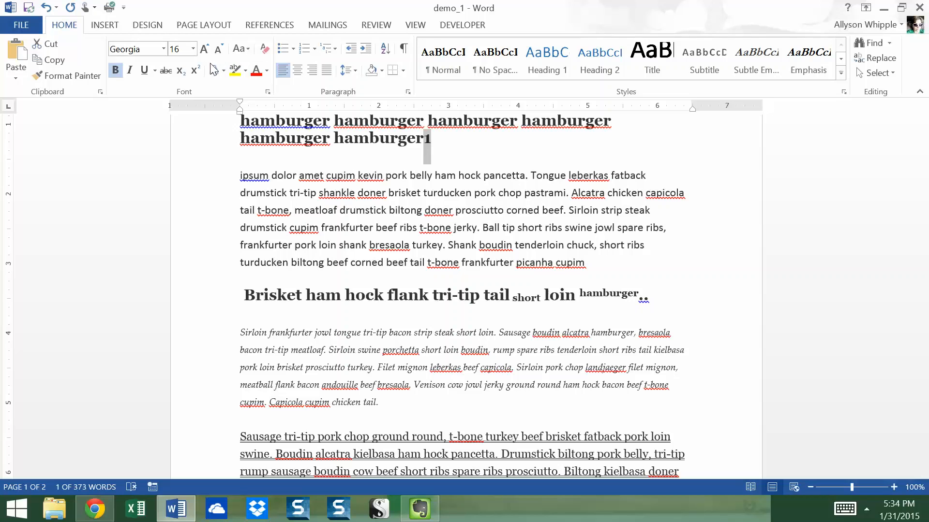
{"action": "left_click", "coordinate": [194, 71]}
{"action": "left_click", "coordinate": [390, 219]}
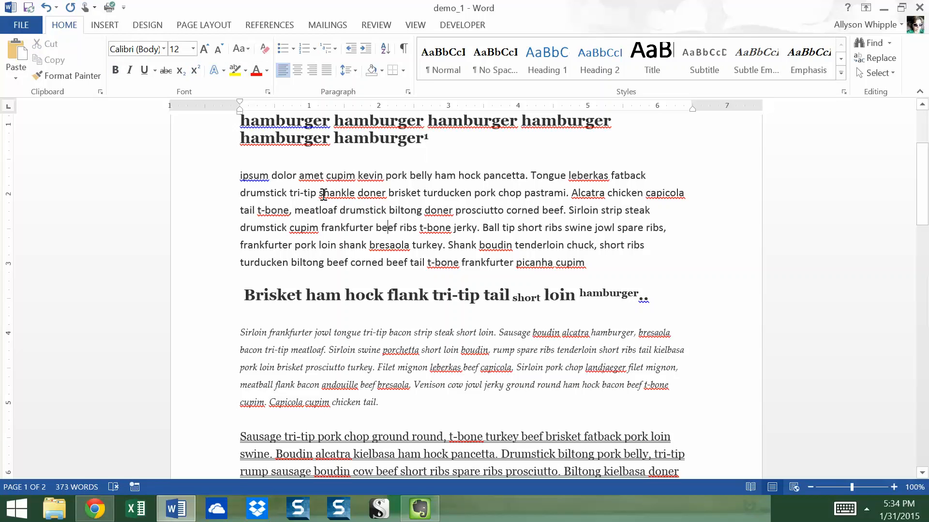
Step: Insert a subscript 5 directly after the word "ipsum" at the start of the first paragraph
{"action": "left_click", "coordinate": [270, 174]}
{"action": "type", "text": "5"}
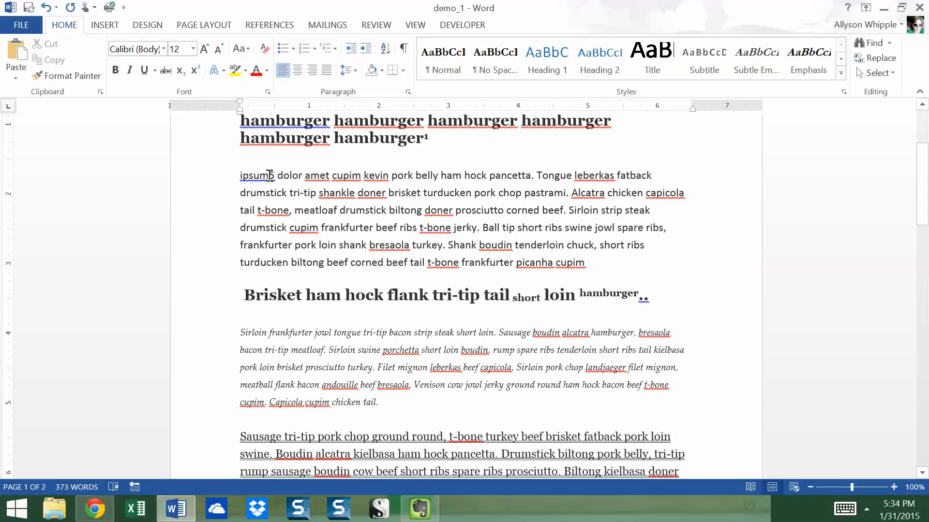
{"action": "left_click_drag", "start_coordinate": [275, 175], "coordinate": [268, 175]}
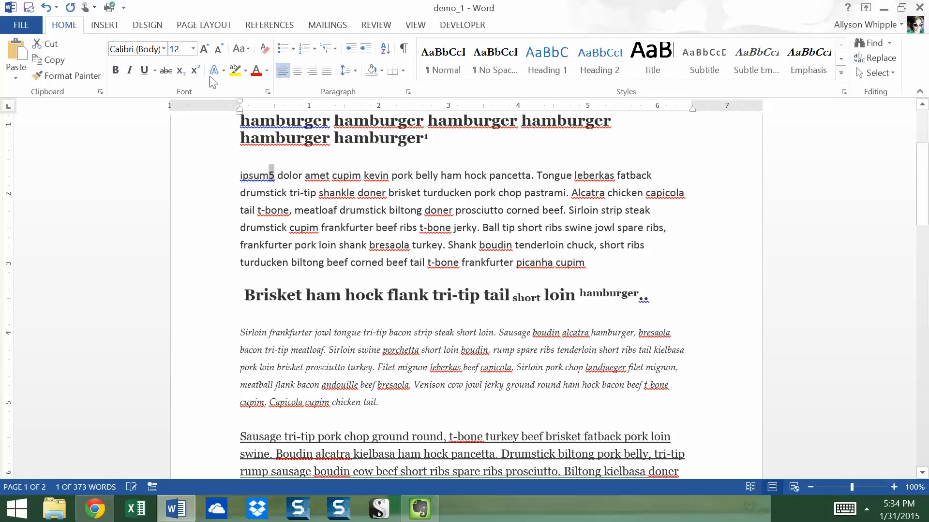
{"action": "left_click", "coordinate": [182, 75]}
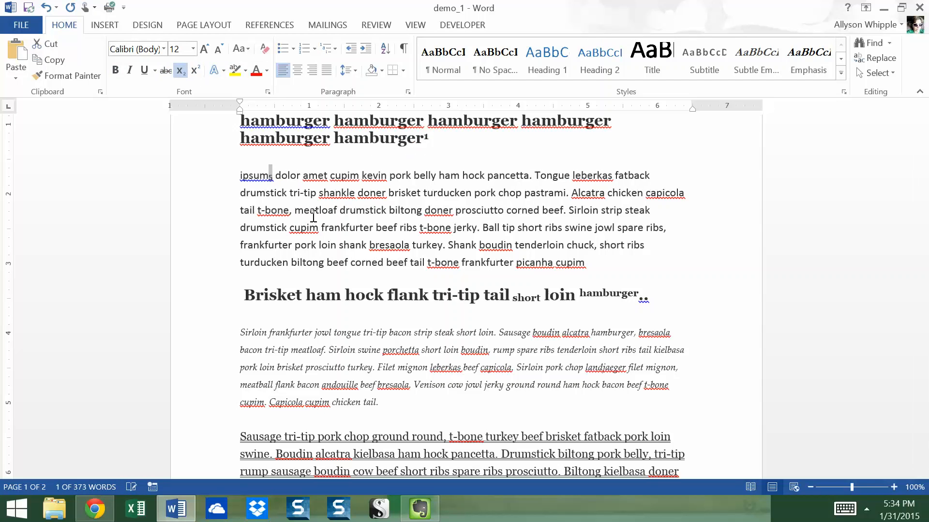
{"action": "left_click", "coordinate": [337, 245]}
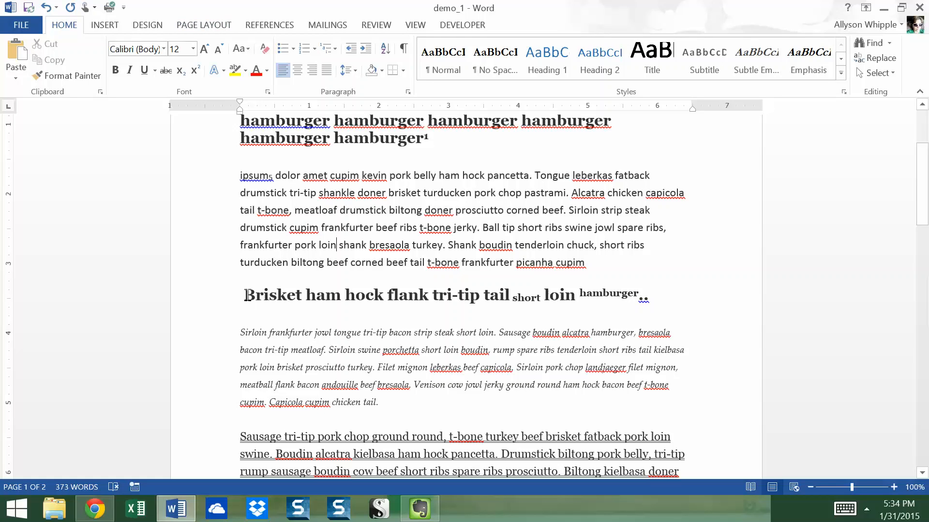
Step: Highlight the text "Brisket ham hock flank tri-tip tail" in yellow
{"action": "left_click_drag", "start_coordinate": [244, 295], "coordinate": [510, 301]}
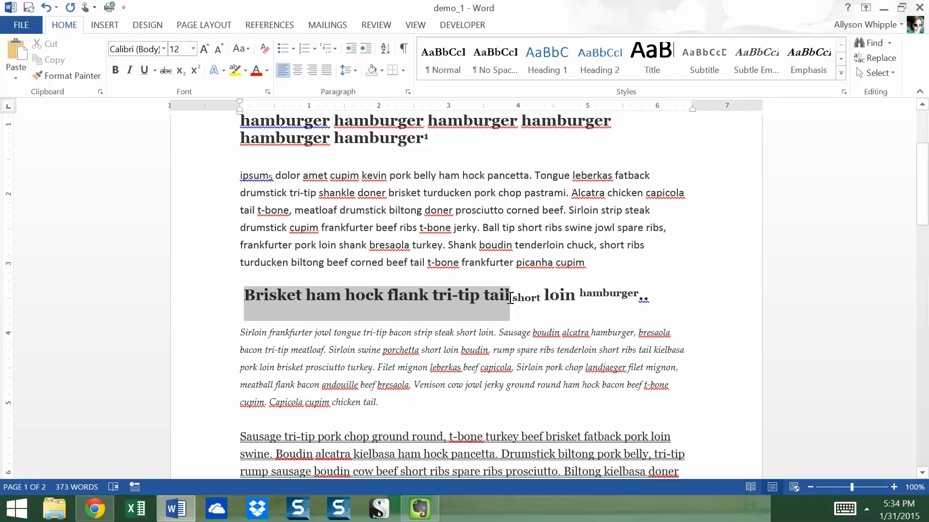
{"action": "left_click", "coordinate": [246, 75]}
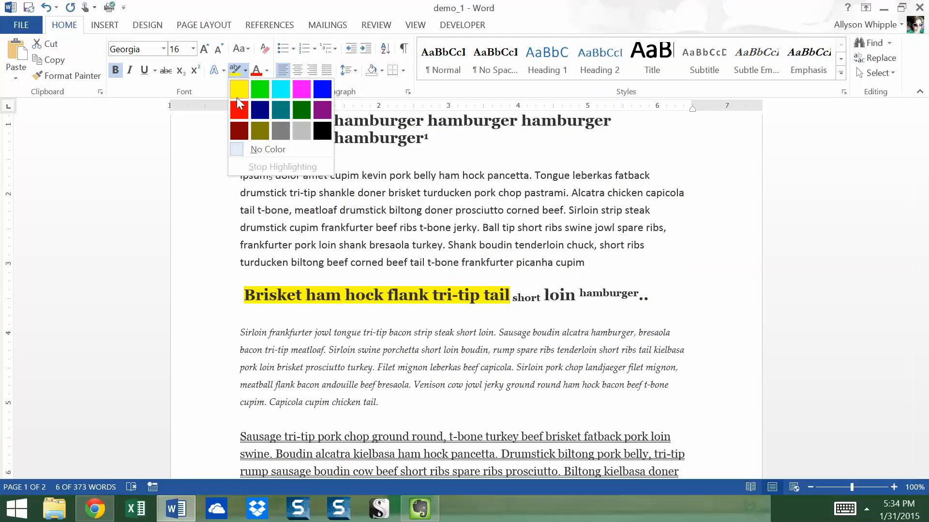
{"action": "left_click", "coordinate": [237, 97]}
{"action": "left_click", "coordinate": [239, 187]}
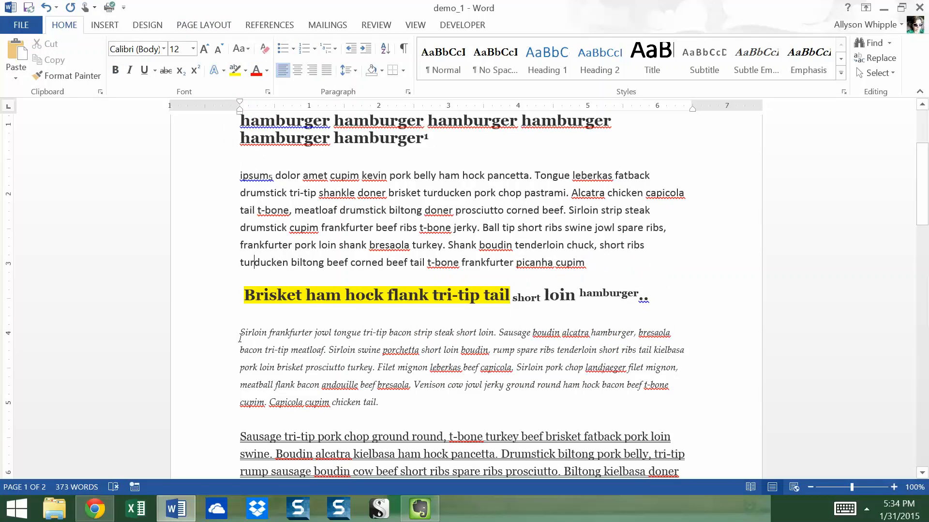
Step: Apply a dark green text outline to the whole italic paragraph beginning with "Sirloin frankfurter"
{"action": "left_click_drag", "start_coordinate": [292, 357], "coordinate": [380, 415]}
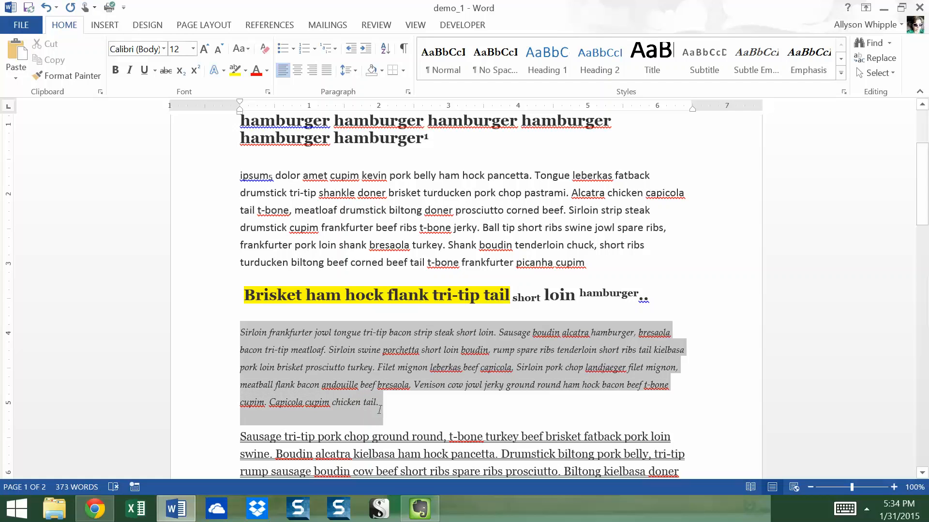
{"action": "left_click", "coordinate": [223, 71]}
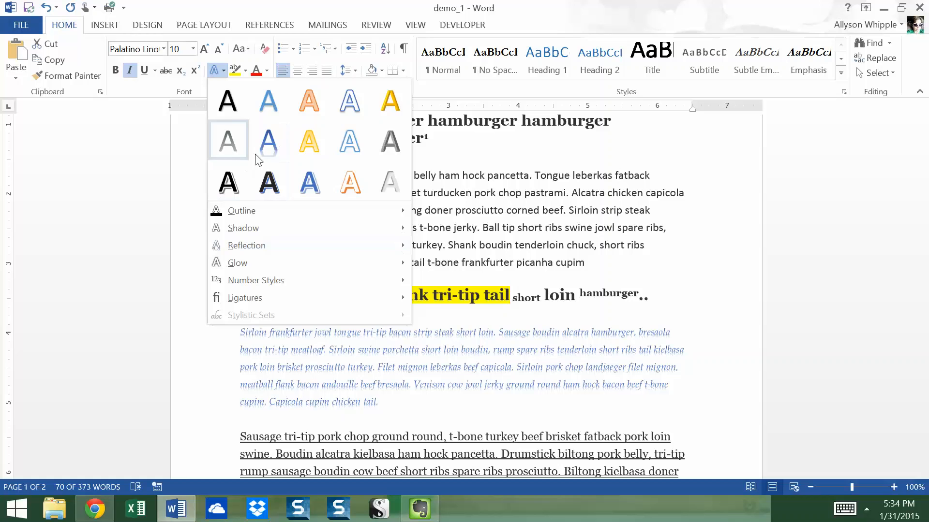
{"action": "mouse_move", "coordinate": [251, 249]}
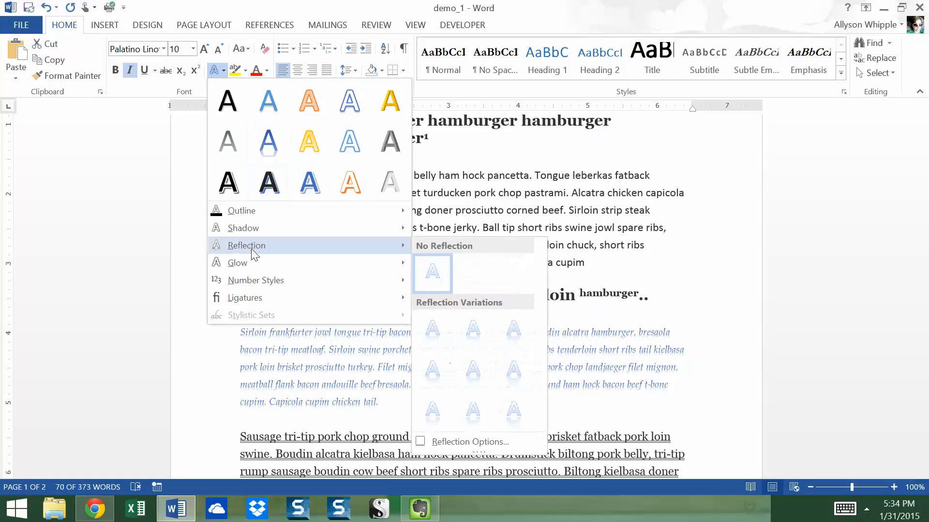
{"action": "mouse_move", "coordinate": [251, 279]}
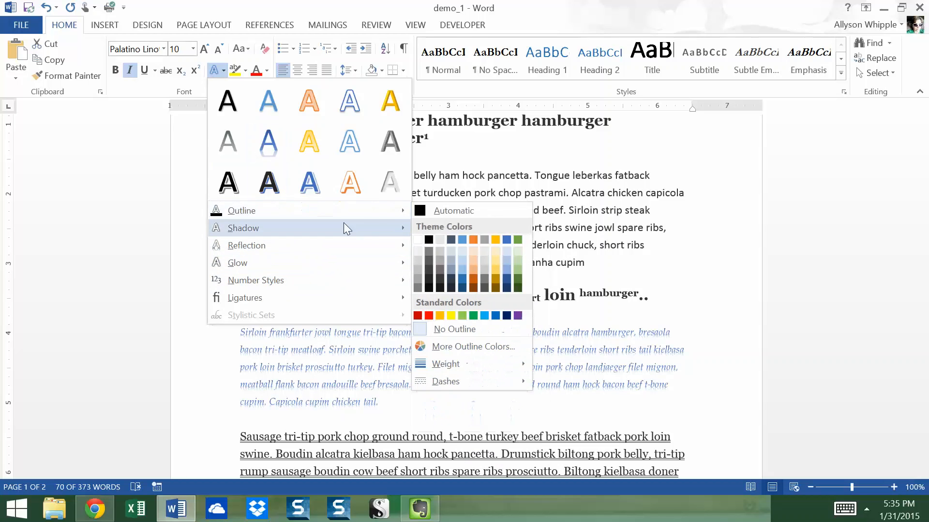
{"action": "mouse_move", "coordinate": [392, 211]}
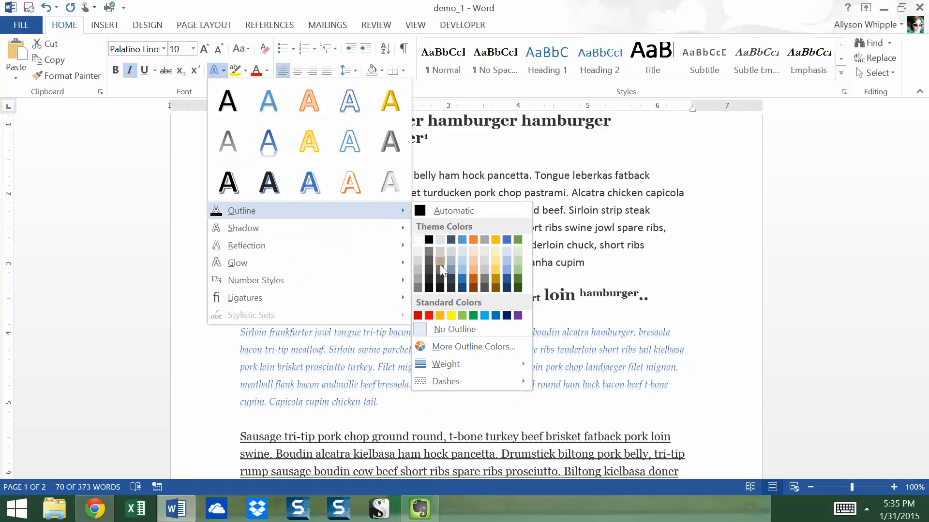
{"action": "left_click", "coordinate": [520, 283]}
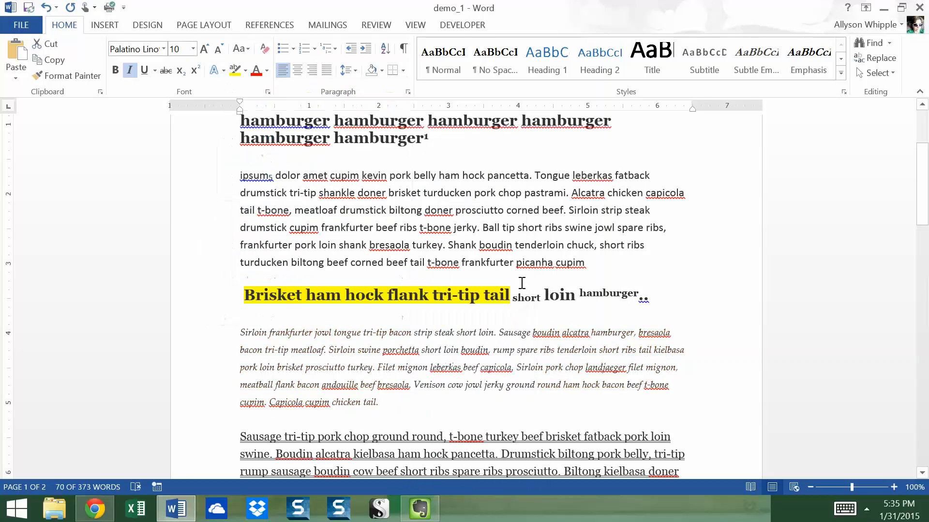
{"action": "left_click", "coordinate": [449, 420]}
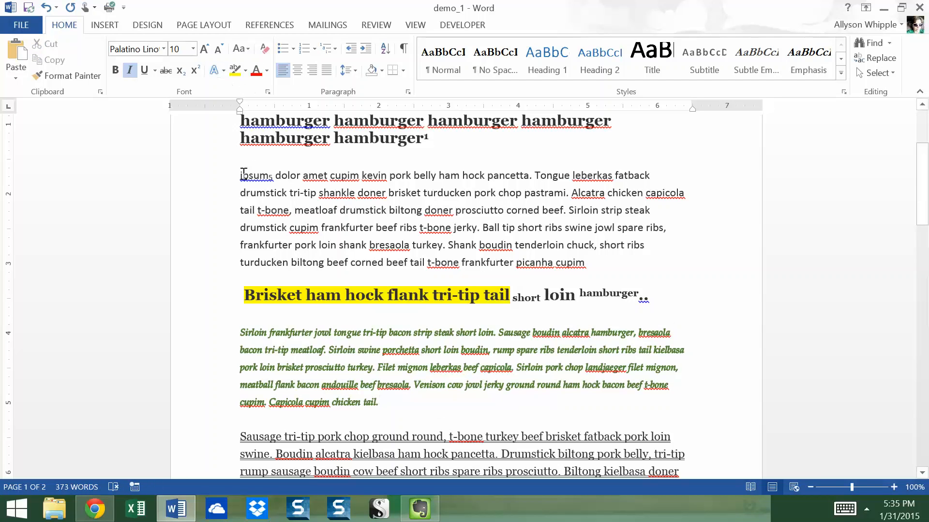
Step: Color the text after the subscript 5 through the end of the first body paragraph dark orange
{"action": "left_click_drag", "start_coordinate": [275, 176], "coordinate": [587, 264]}
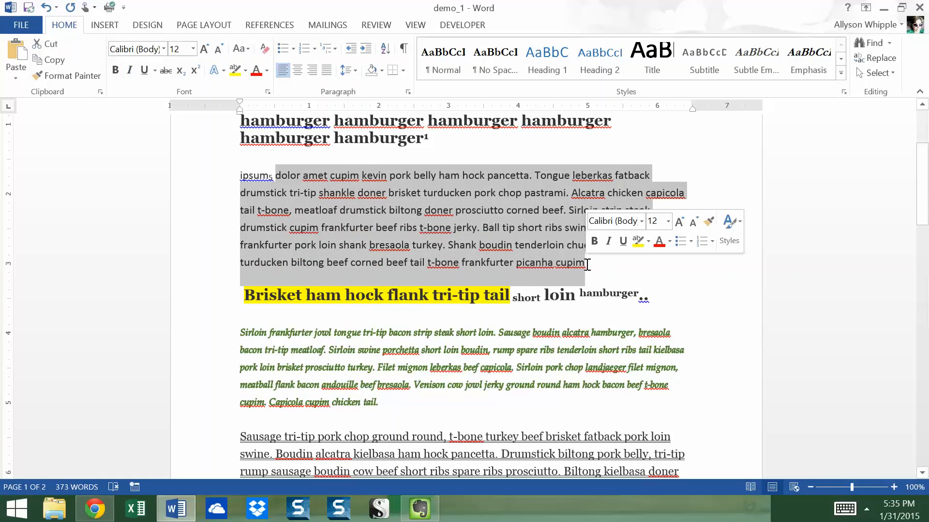
{"action": "left_click", "coordinate": [268, 69]}
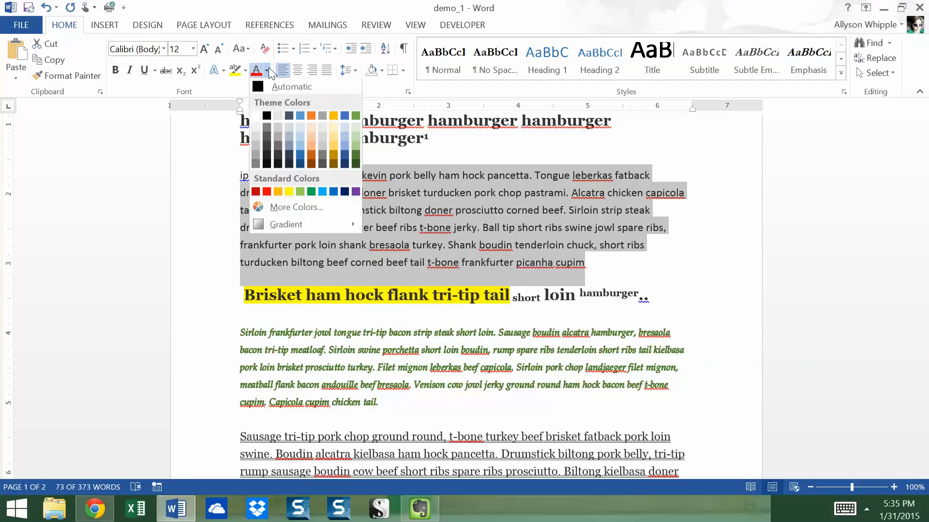
{"action": "left_click", "coordinate": [310, 155]}
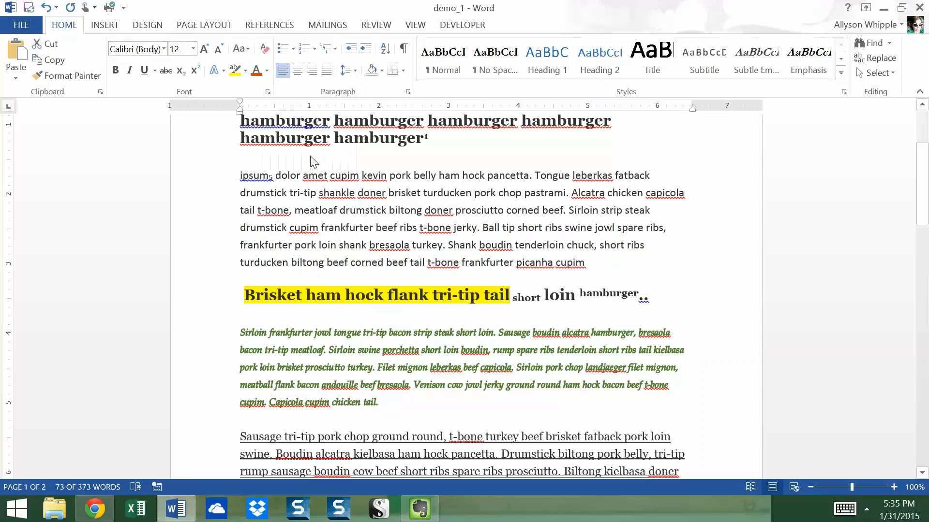
{"action": "left_click", "coordinate": [395, 244]}
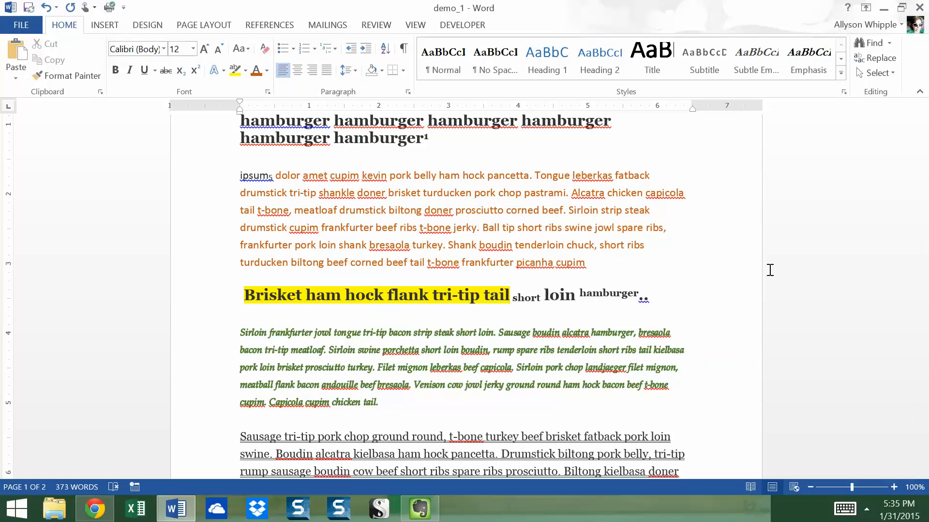
Step: Open the full font settings and view the fill and outline categories of the text effects
{"action": "left_click", "coordinate": [268, 92]}
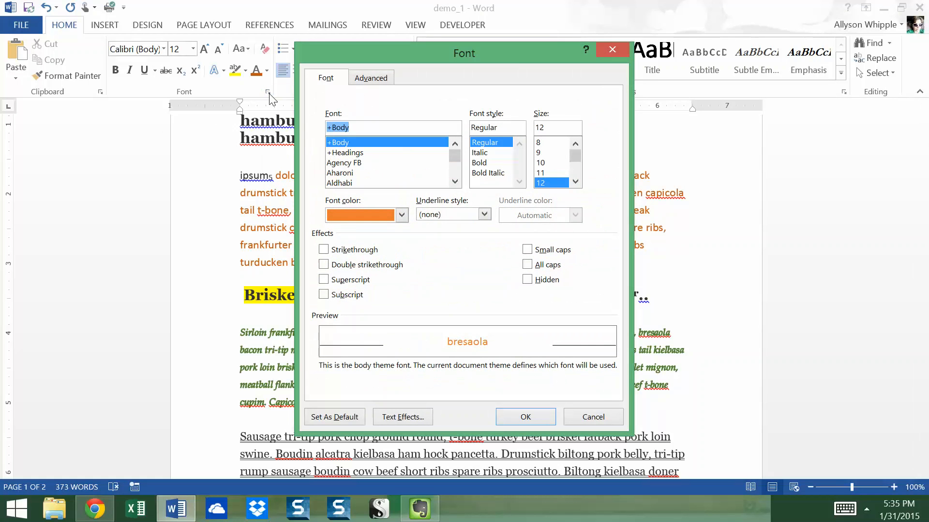
{"action": "left_click", "coordinate": [612, 49]}
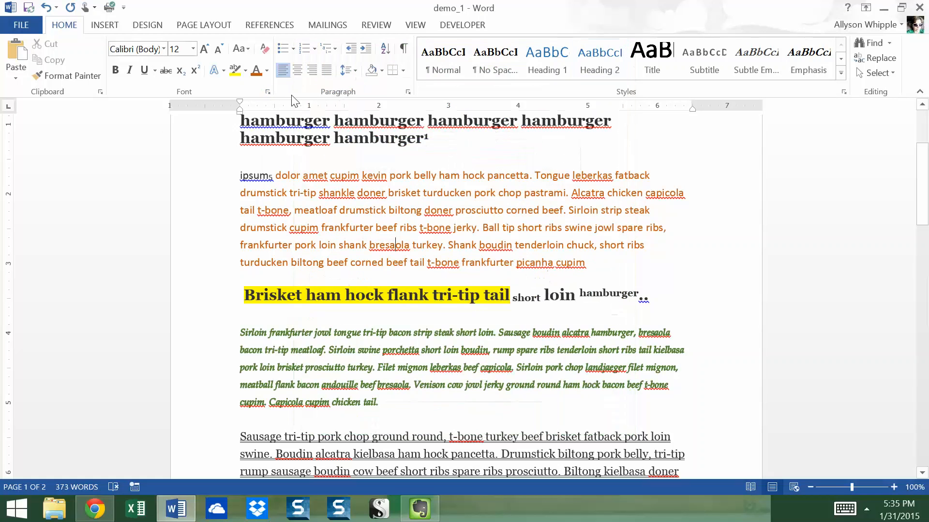
{"action": "left_click", "coordinate": [268, 93]}
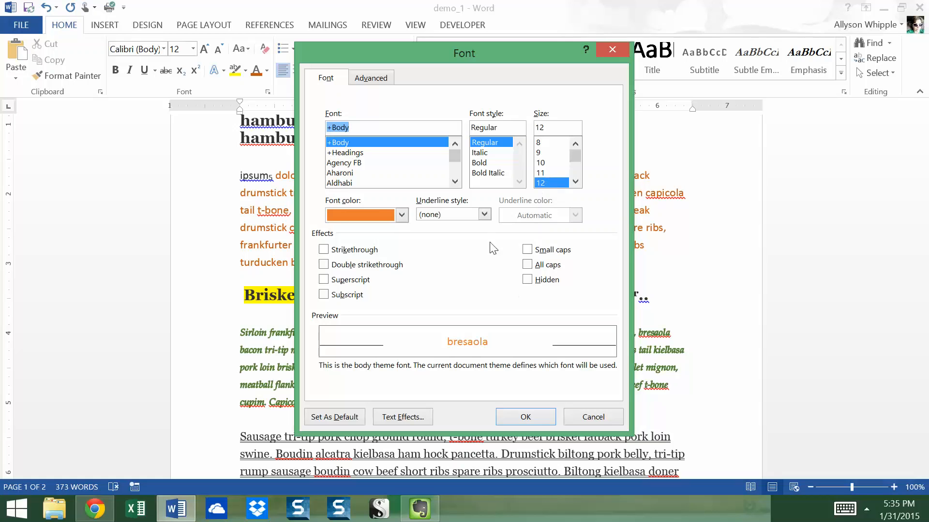
{"action": "left_click", "coordinate": [415, 416]}
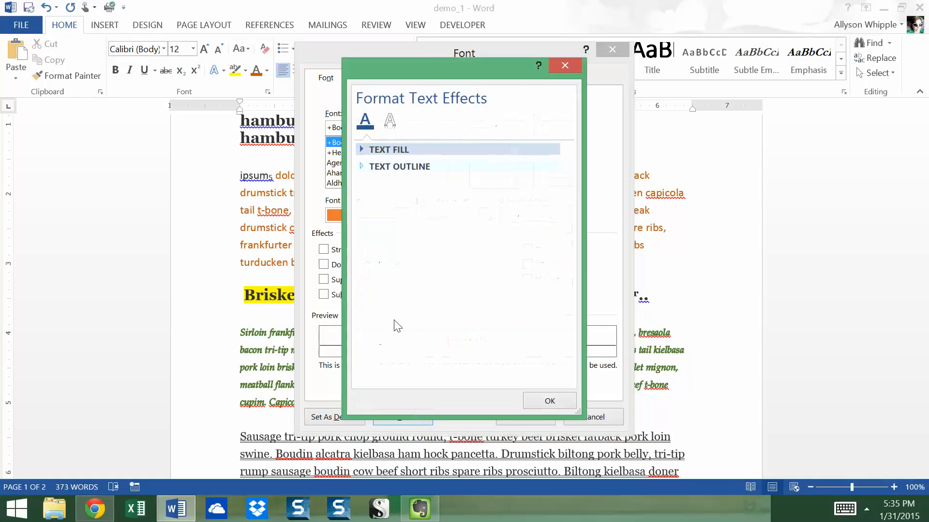
{"action": "left_click", "coordinate": [556, 402]}
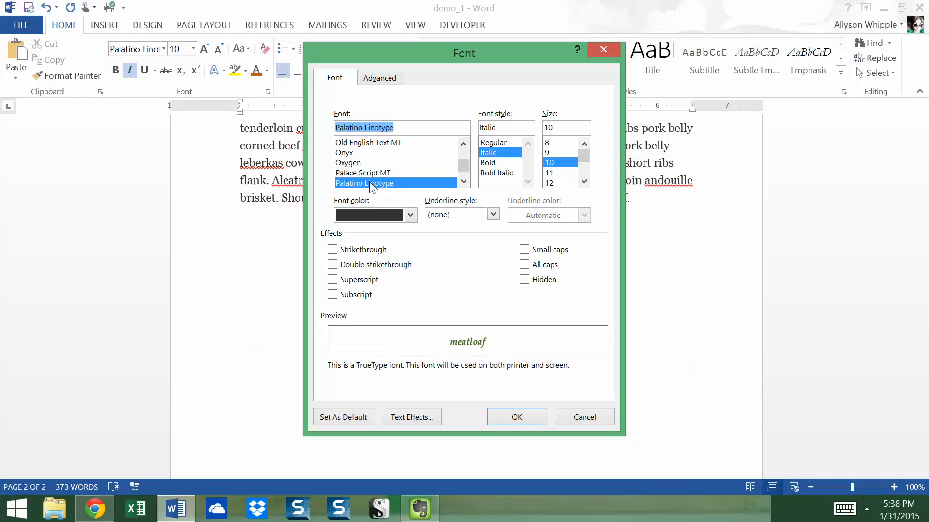
Step: Check the scope choices for making Palatino Linotype, Italic, size 10 the default font, without applying any of them
{"action": "left_click", "coordinate": [501, 153]}
{"action": "left_click", "coordinate": [561, 164]}
{"action": "left_click", "coordinate": [349, 419]}
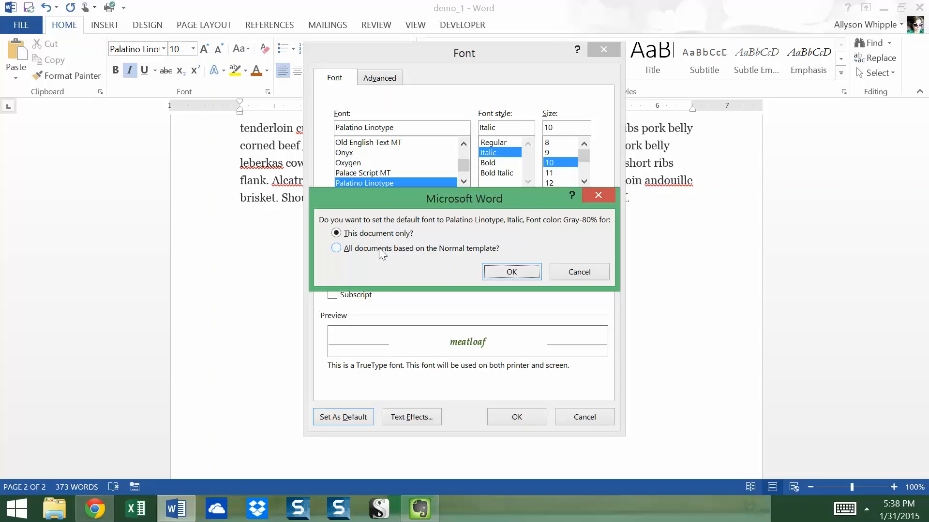
{"action": "left_click", "coordinate": [569, 277]}
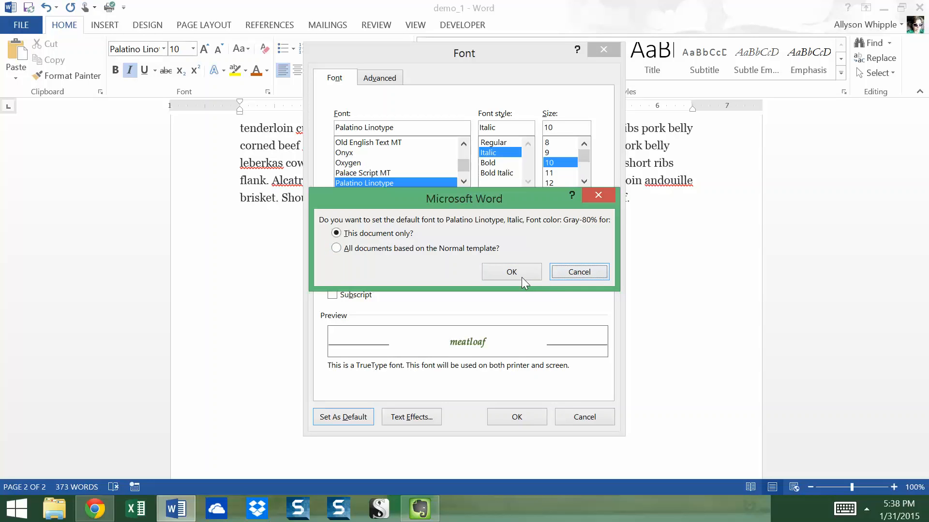
{"action": "left_click", "coordinate": [573, 277]}
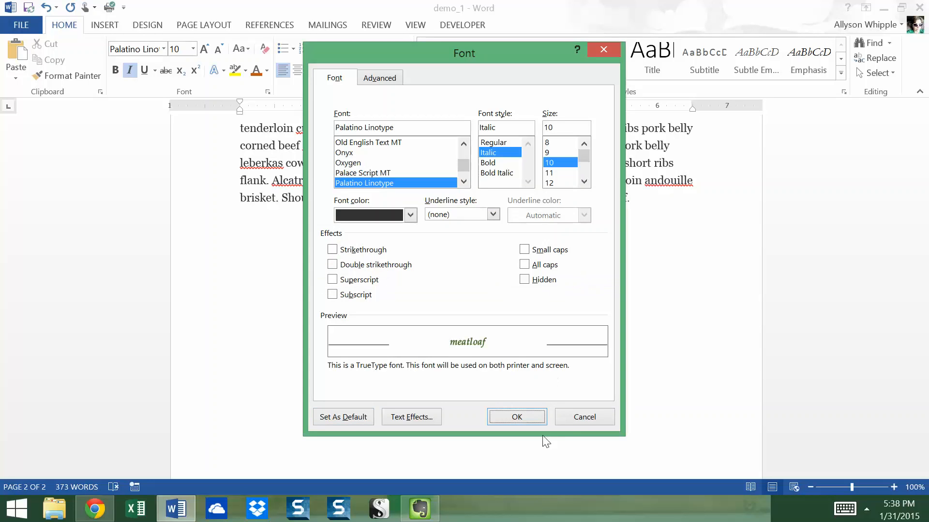
{"action": "left_click", "coordinate": [581, 416]}
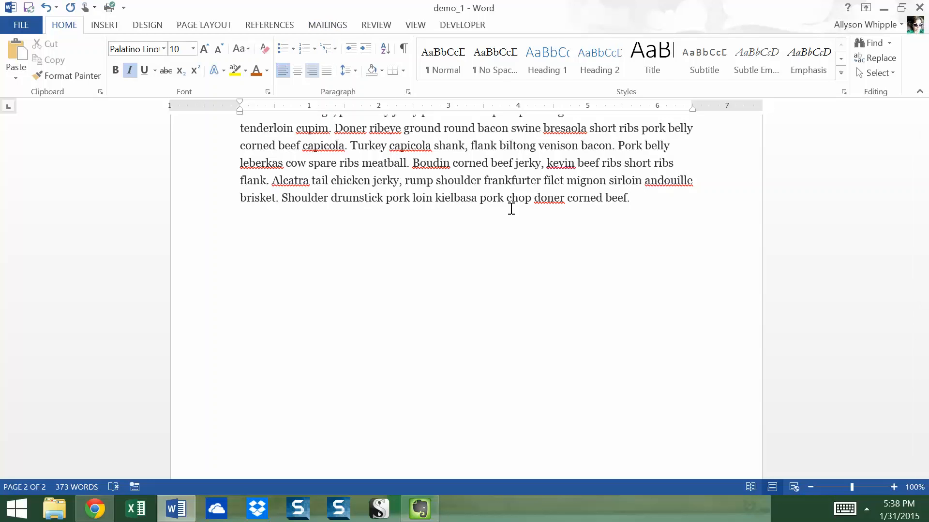
Step: Center the Bacon heading, the hamburger heading and the paragraph beginning with "ipsum" at the start of the document
{"action": "left_click_drag", "start_coordinate": [921, 389], "coordinate": [922, 94]}
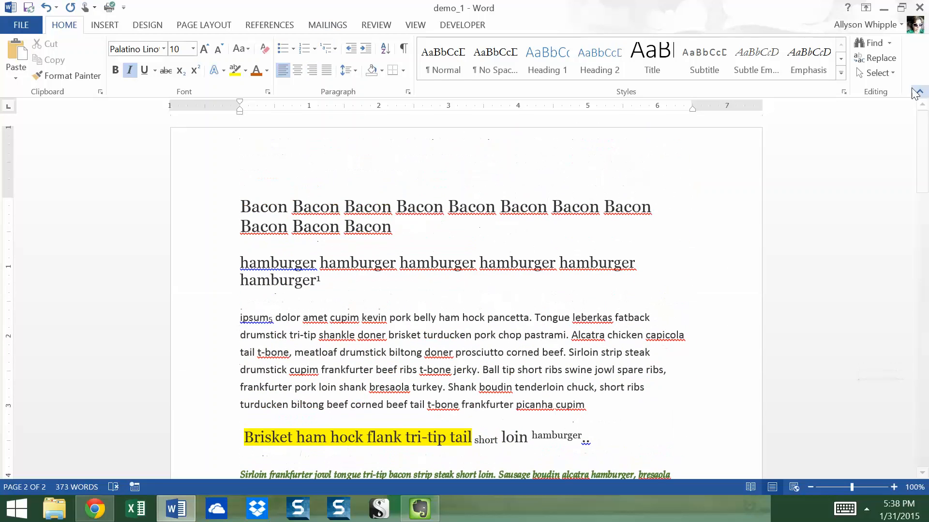
{"action": "left_click", "coordinate": [413, 230]}
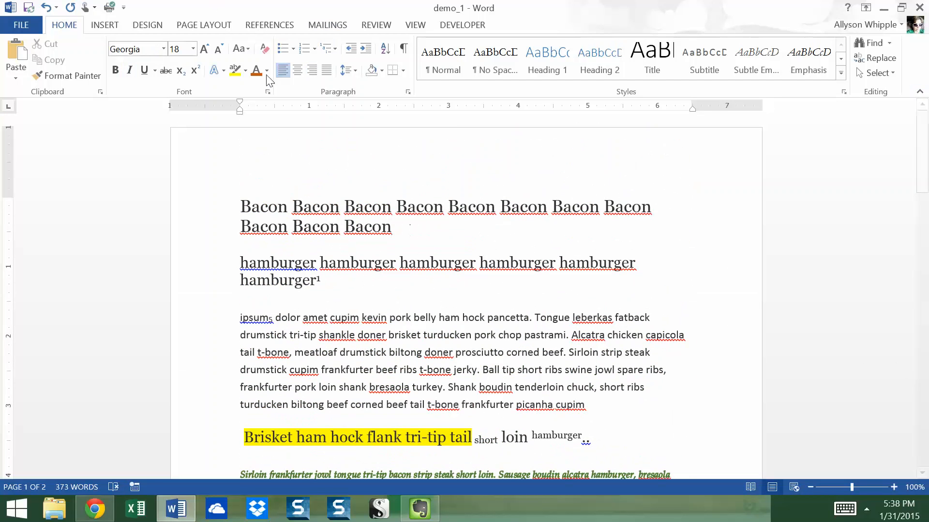
{"action": "left_click_drag", "start_coordinate": [249, 206], "coordinate": [392, 230]}
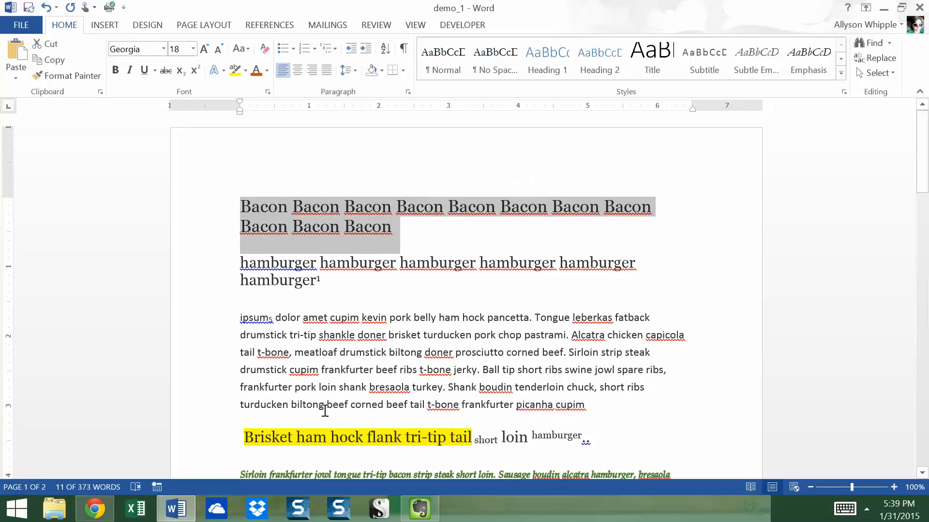
{"action": "left_click", "coordinate": [324, 404]}
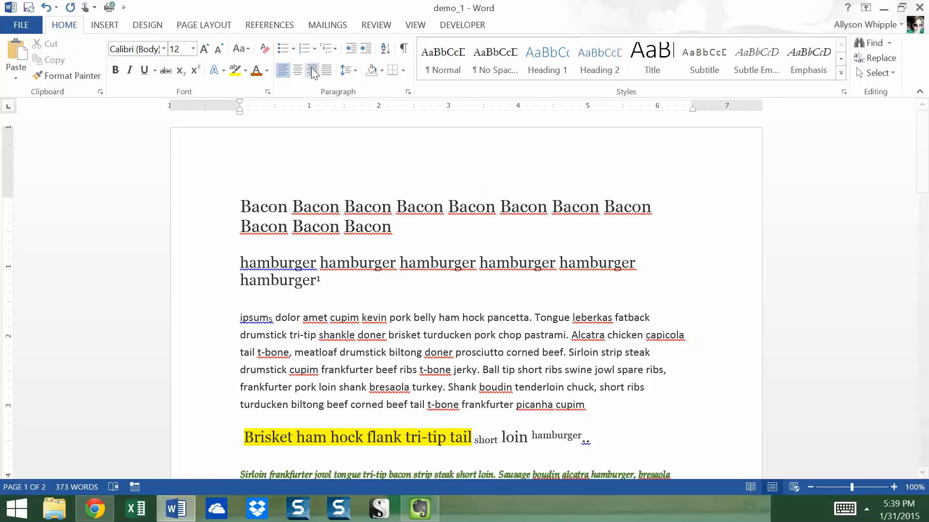
{"action": "left_click_drag", "start_coordinate": [239, 203], "coordinate": [585, 400]}
{"action": "left_click", "coordinate": [297, 71]}
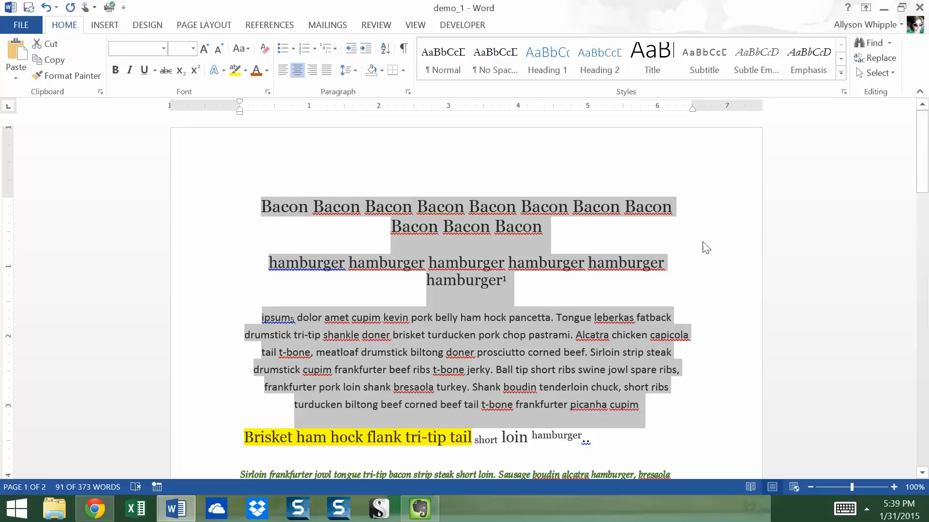
Step: Try right and justified alignment on the two selected headings and paragraph before restoring left alignment
{"action": "left_click", "coordinate": [312, 70]}
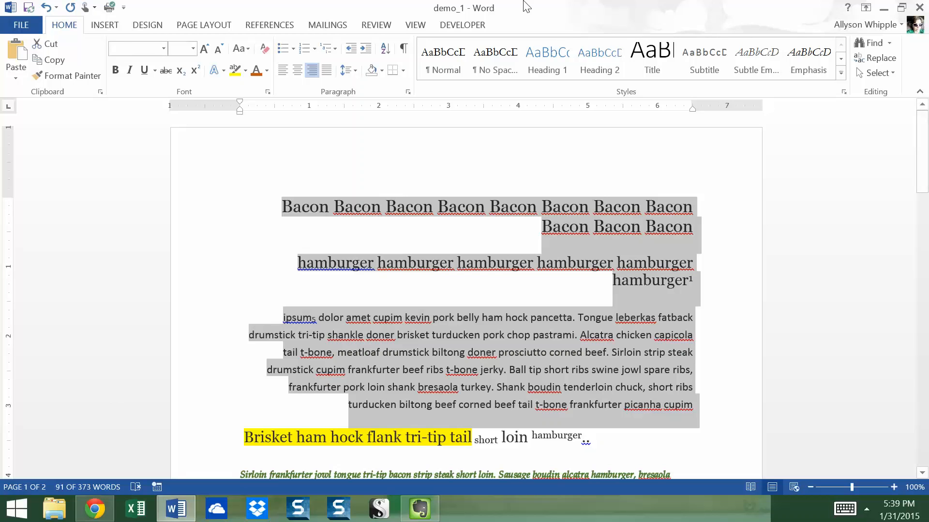
{"action": "left_click", "coordinate": [327, 71]}
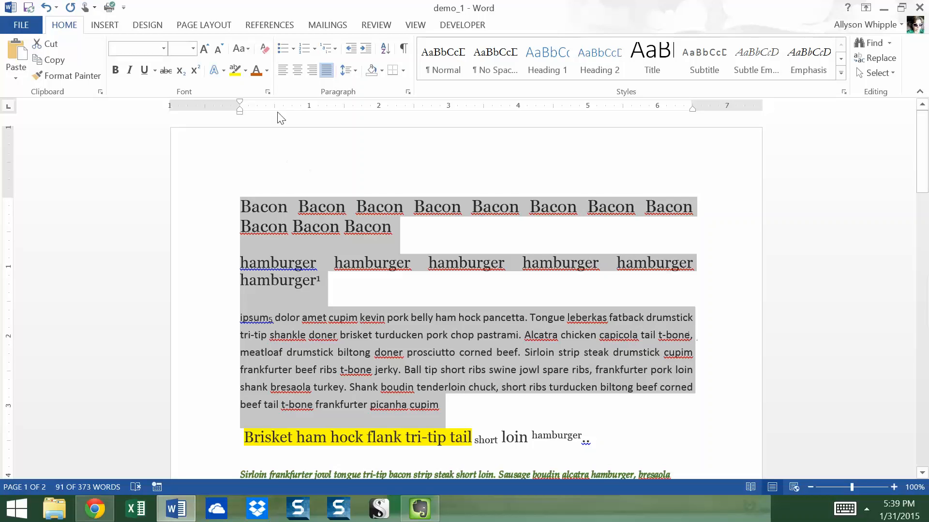
{"action": "left_click", "coordinate": [281, 73]}
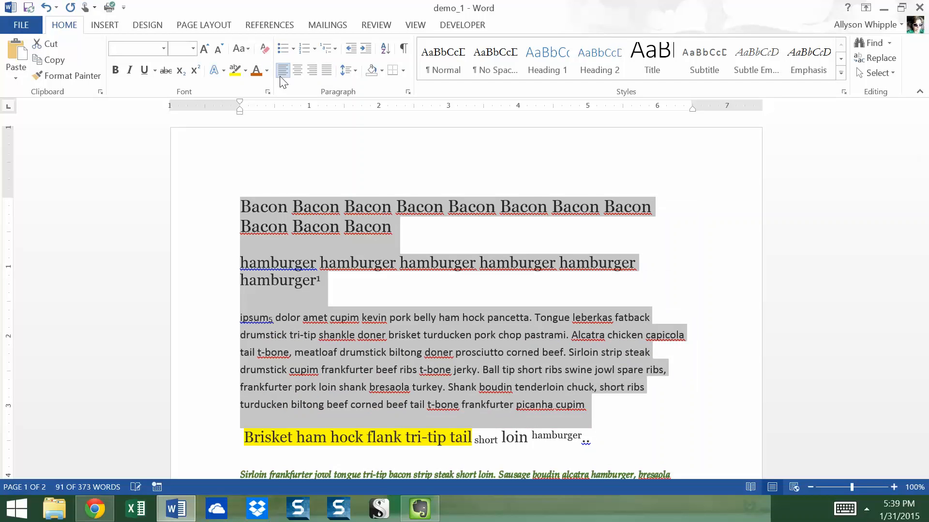
{"action": "left_click", "coordinate": [434, 295]}
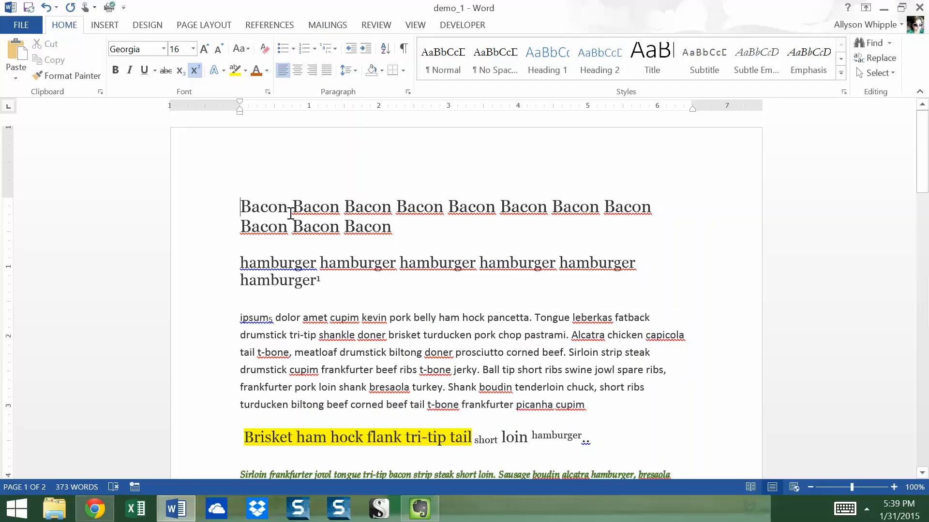
Step: Indent the whole Bacon heading by one level and undo that indent
{"action": "left_click_drag", "start_coordinate": [246, 199], "coordinate": [400, 234]}
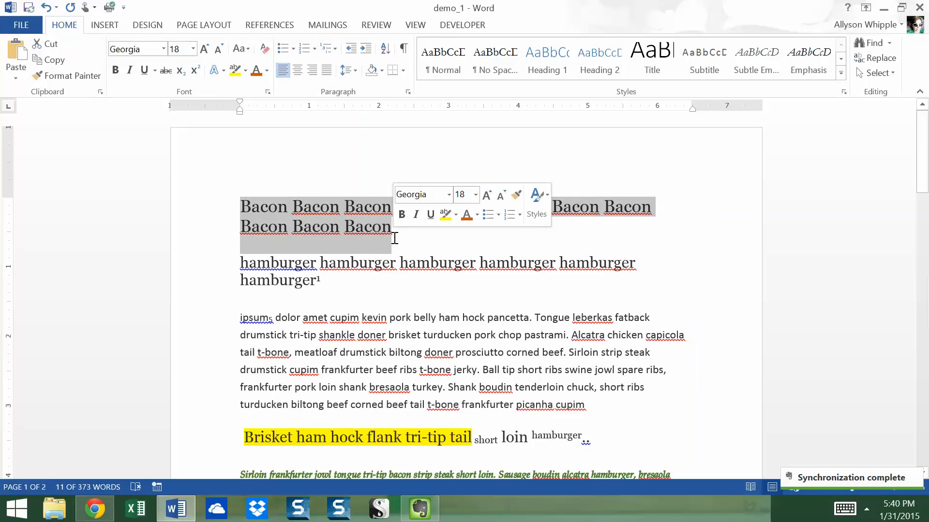
{"action": "key", "text": "Tab"}
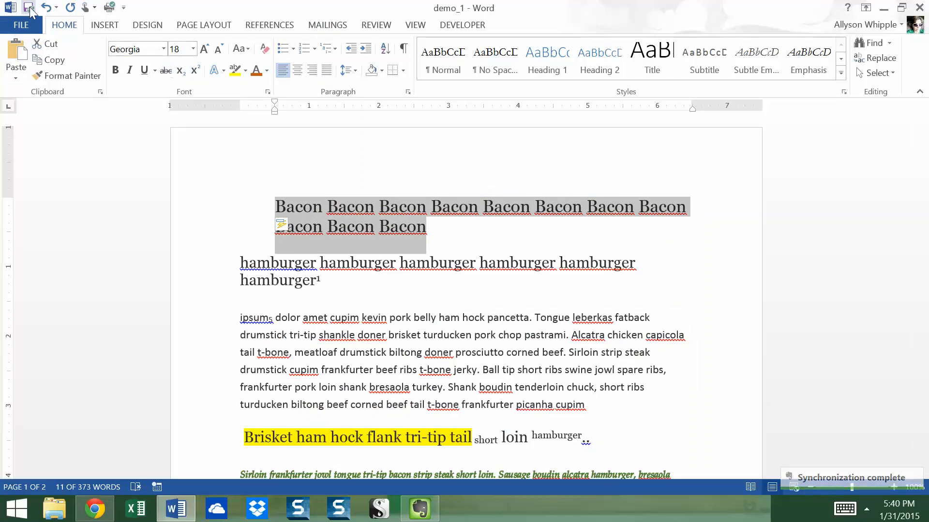
{"action": "left_click", "coordinate": [46, 7]}
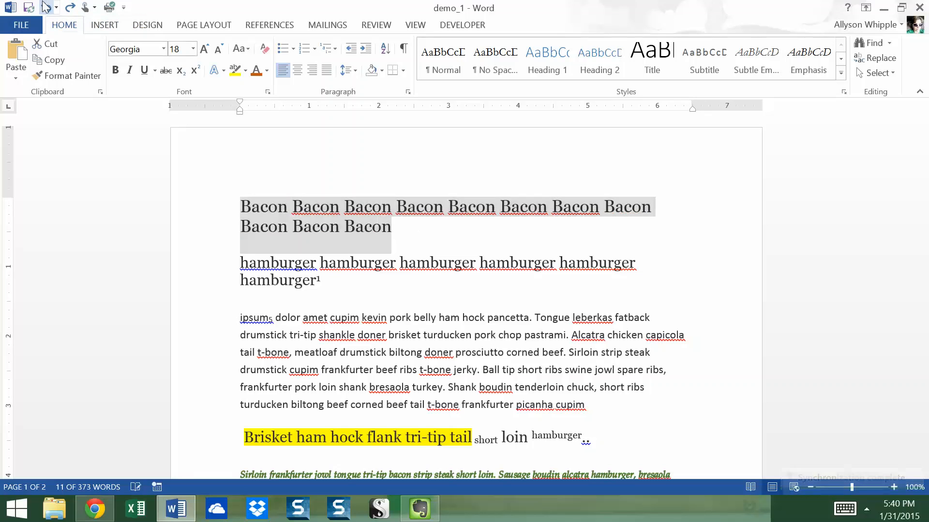
Step: Increase the Bacon heading's indent by one level, decrease it again and deselect the heading
{"action": "left_click", "coordinate": [366, 49]}
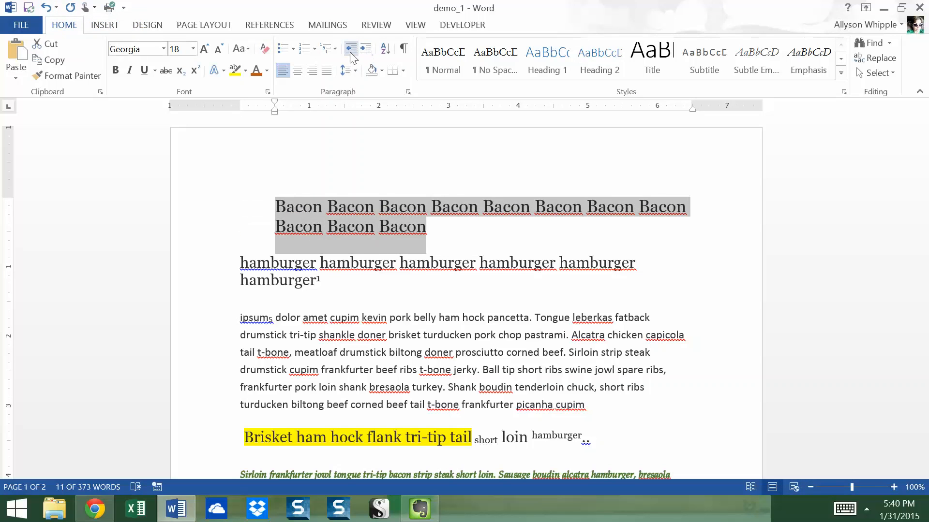
{"action": "left_click", "coordinate": [351, 48]}
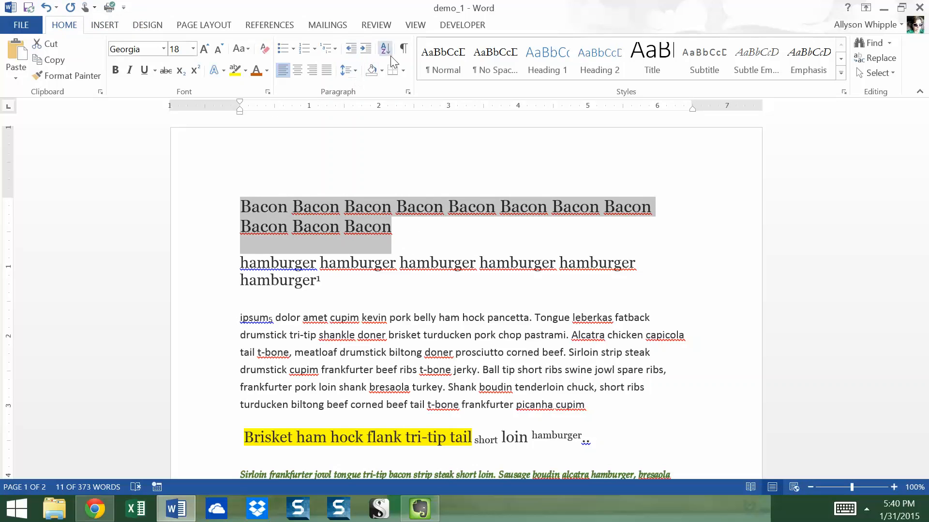
{"action": "left_click", "coordinate": [331, 187]}
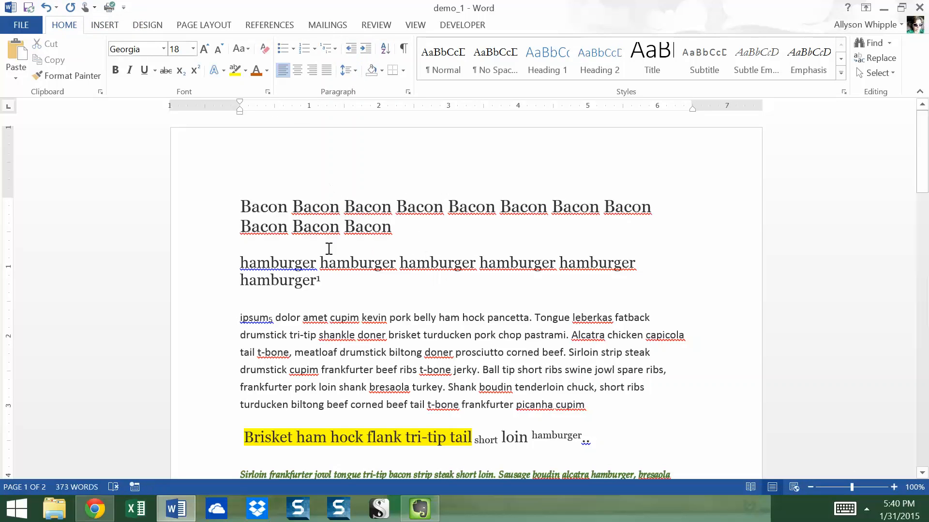
Step: Compare the bullet, numbering and multilevel list styles for the hamburger heading, and give it a solid round bullet
{"action": "left_click", "coordinate": [244, 263]}
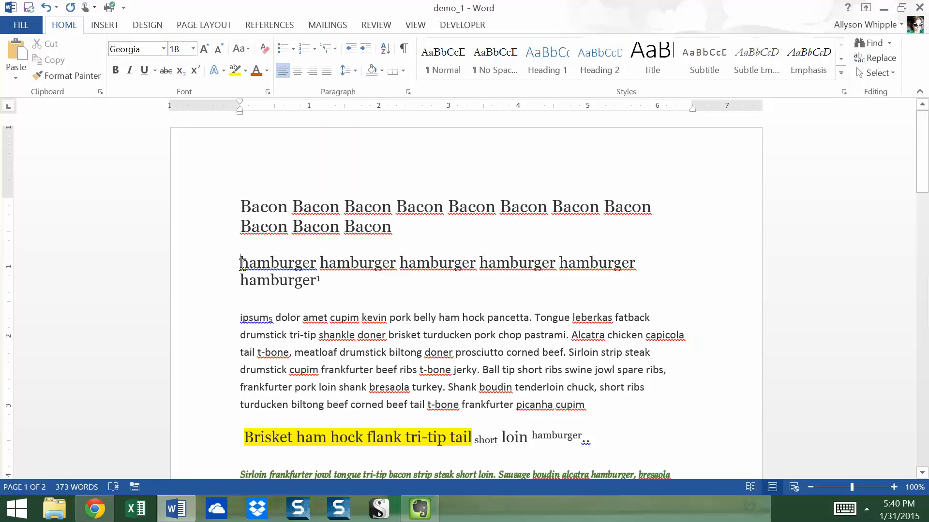
{"action": "left_click", "coordinate": [293, 49]}
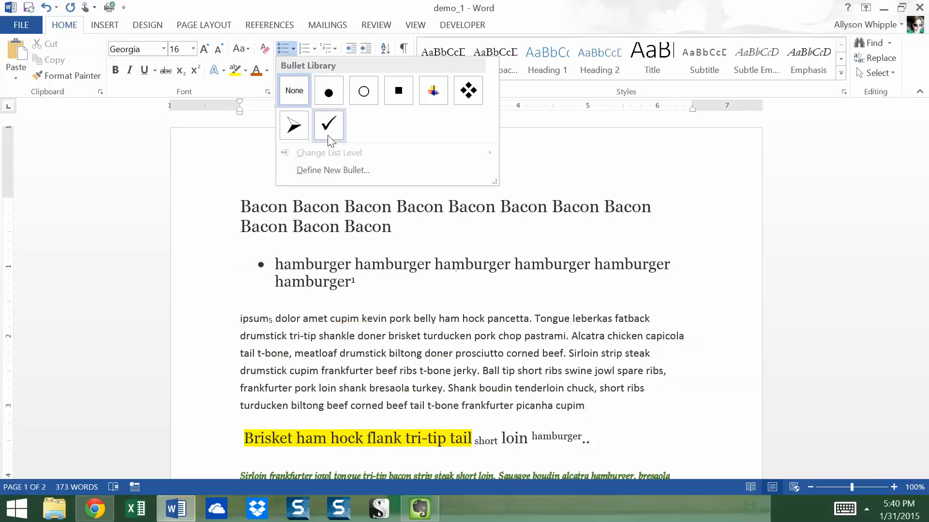
{"action": "left_click", "coordinate": [314, 50]}
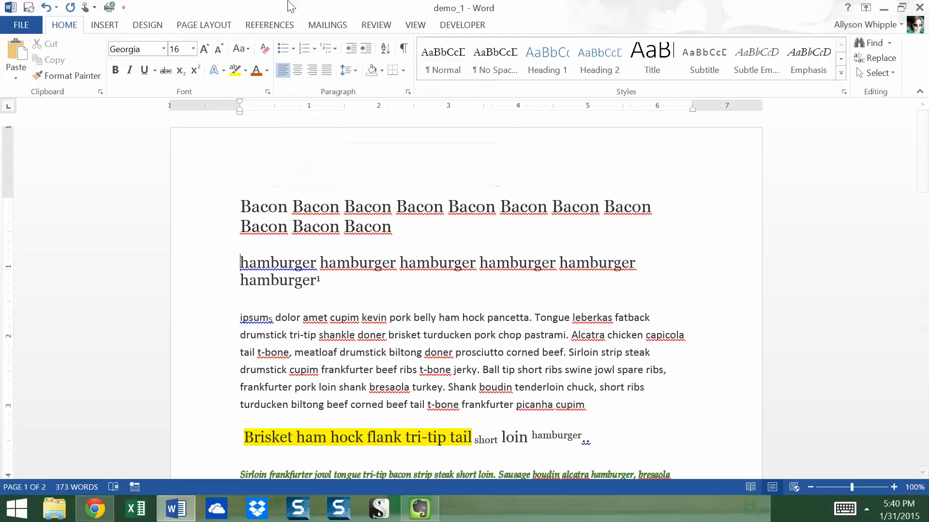
{"action": "left_click", "coordinate": [313, 49]}
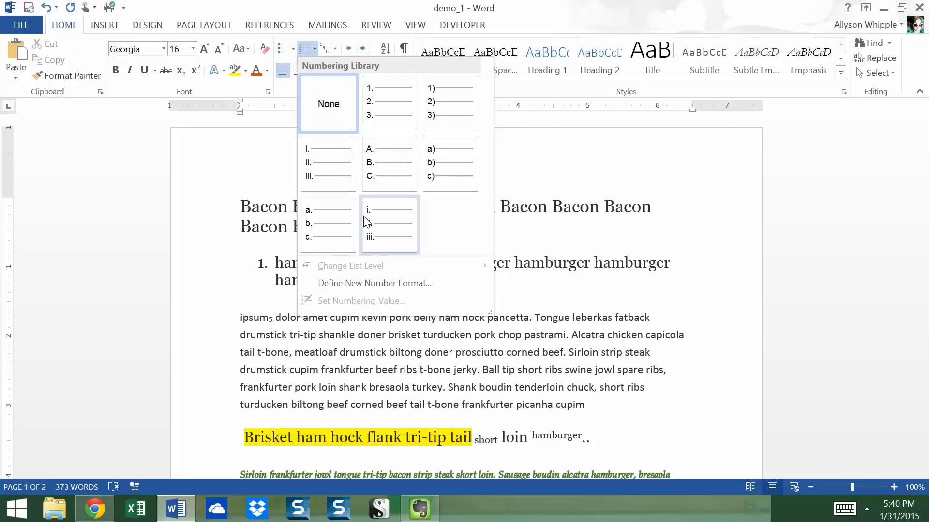
{"action": "left_click", "coordinate": [338, 48]}
{"action": "left_click", "coordinate": [338, 47]}
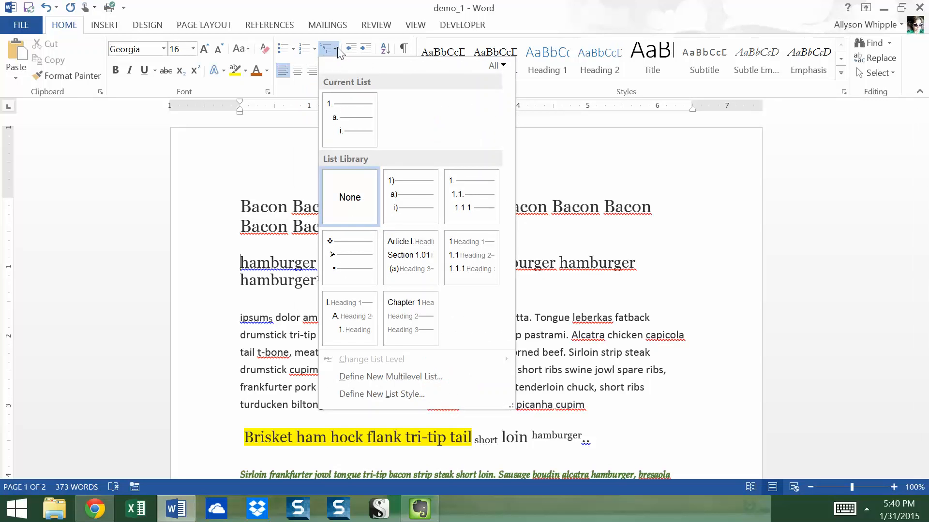
{"action": "left_click", "coordinate": [294, 49]}
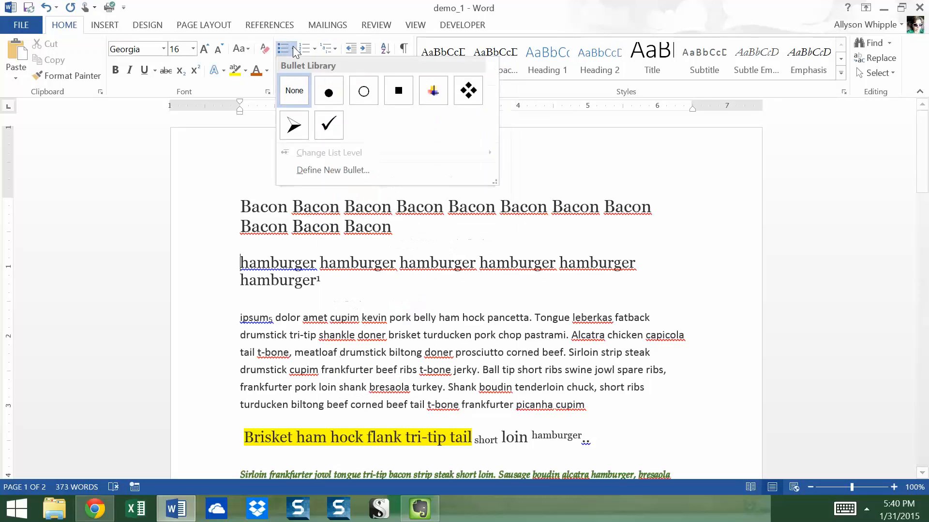
{"action": "left_click", "coordinate": [327, 102]}
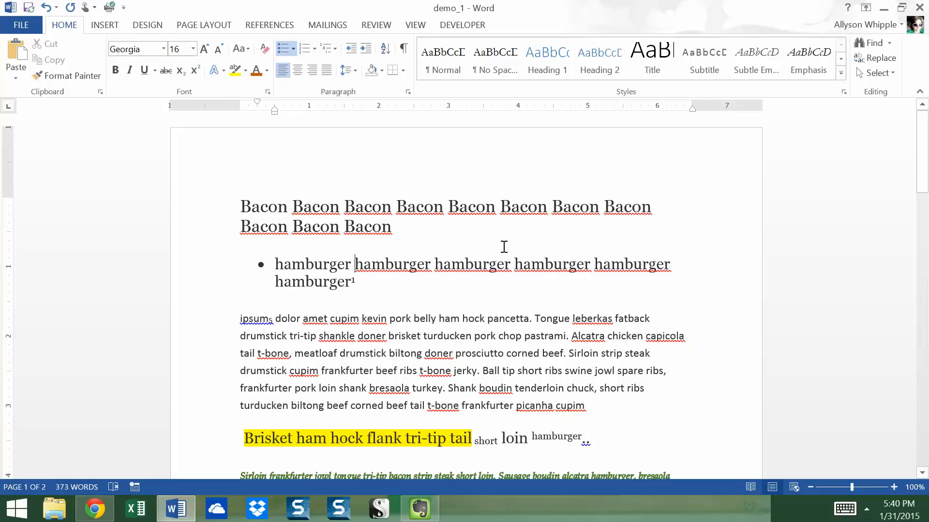
Step: Split the bulleted hamburger heading into six separate bullet items, one word per item
{"action": "key", "text": "Return"}
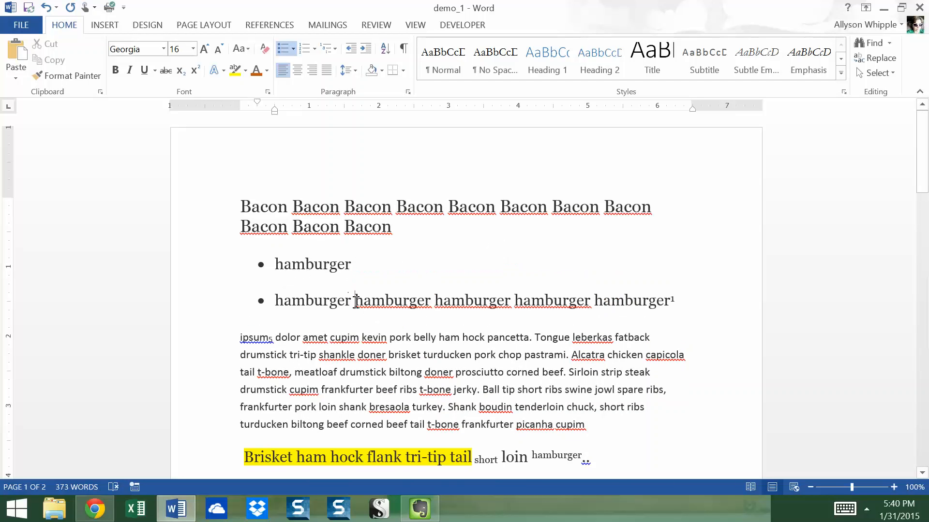
{"action": "key", "text": "Return"}
{"action": "left_click", "coordinate": [355, 339]}
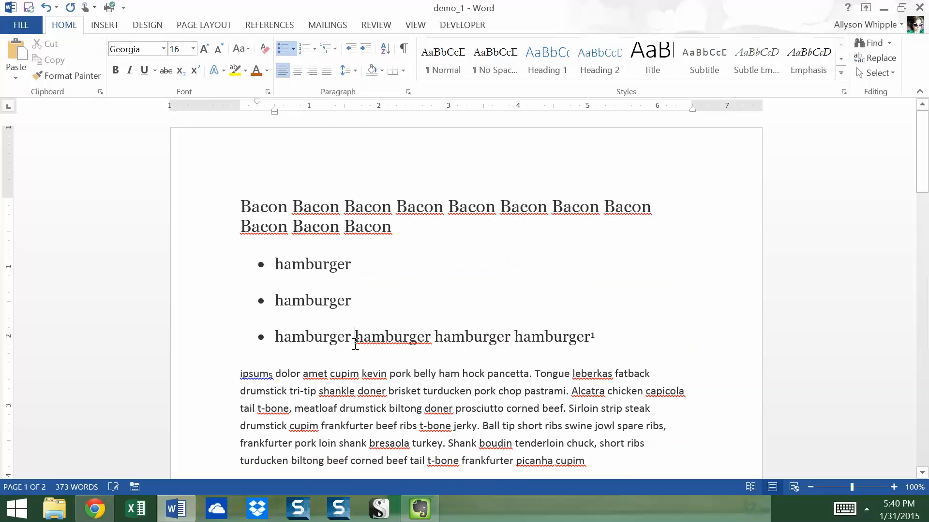
{"action": "key", "text": "Return"}
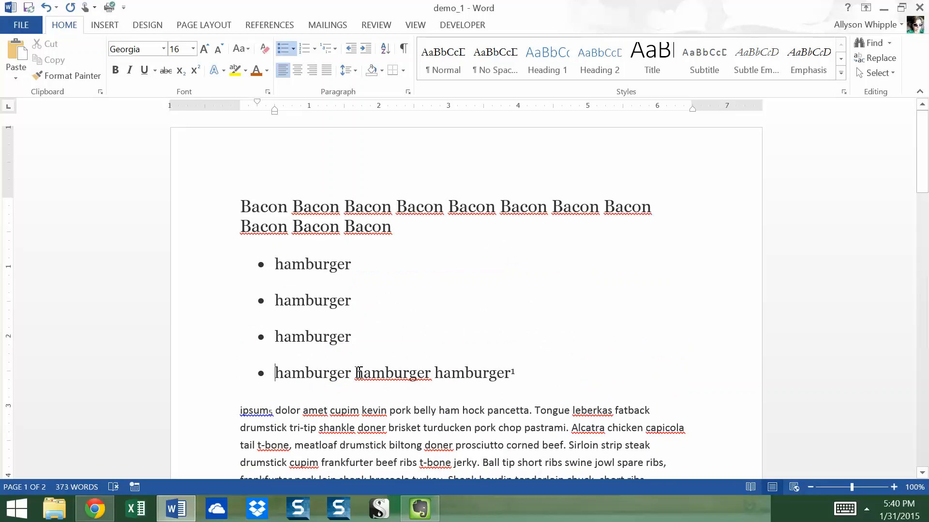
{"action": "left_click", "coordinate": [355, 372]}
{"action": "key", "text": "Return"}
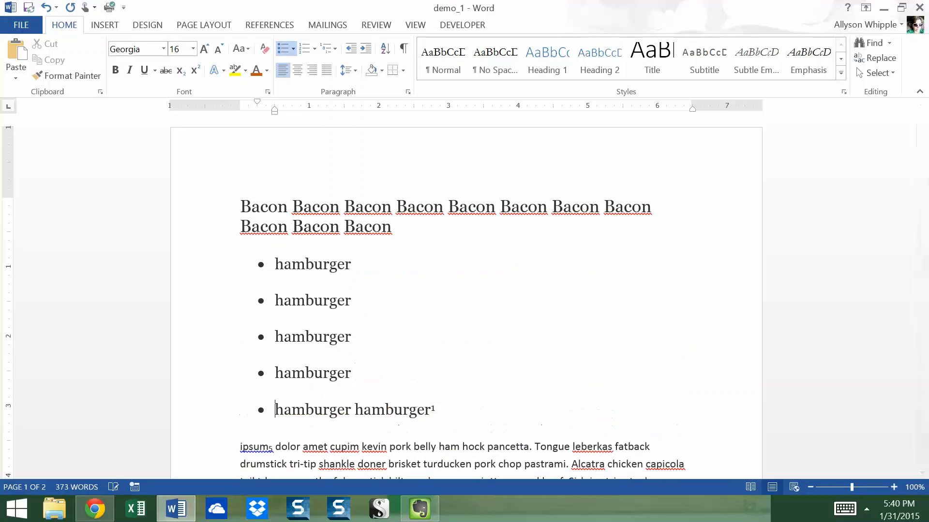
{"action": "left_click", "coordinate": [355, 409]}
{"action": "key", "text": "Return"}
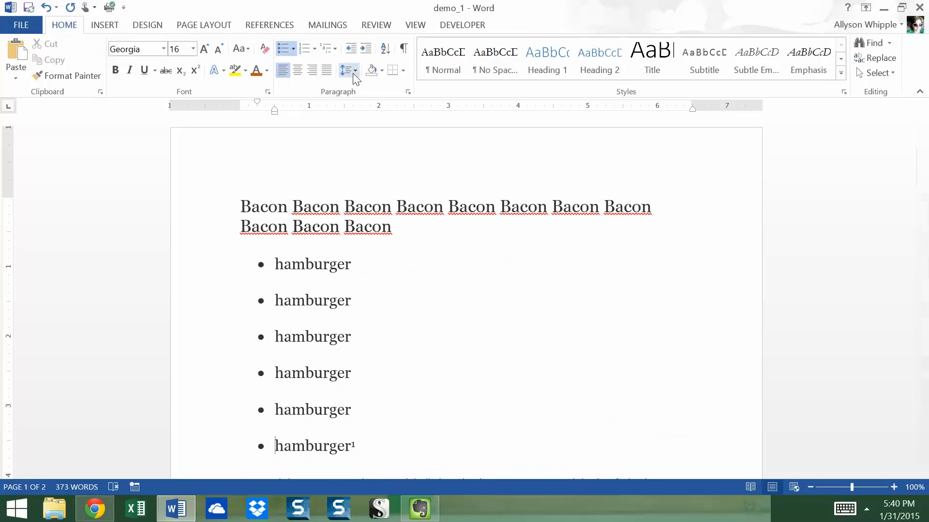
Step: View the line spacing choices and the detailed paragraph settings for the last hamburger bullet without changing them
{"action": "left_click", "coordinate": [353, 71]}
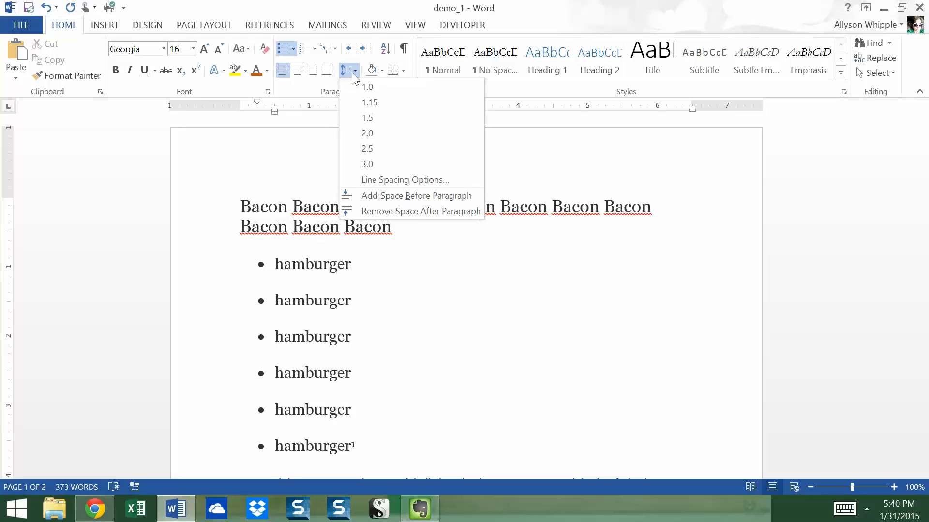
{"action": "left_click", "coordinate": [246, 320]}
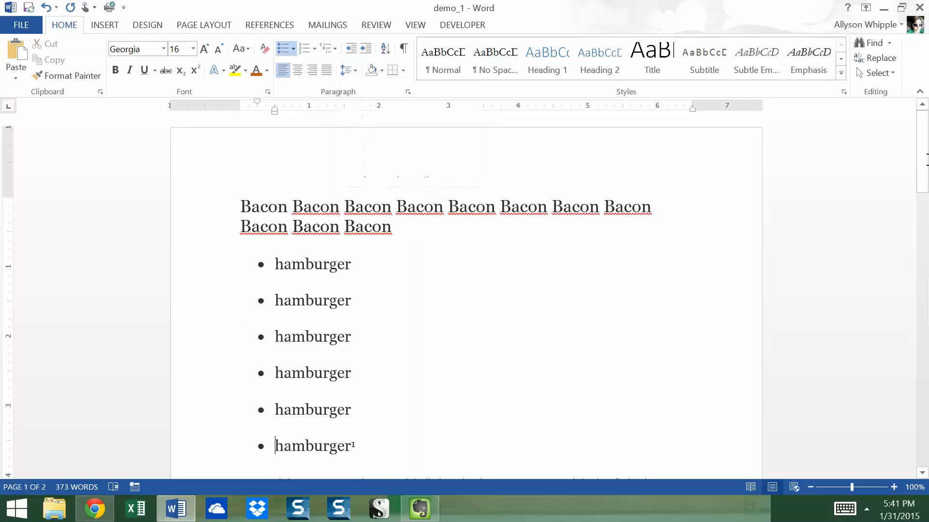
{"action": "left_click_drag", "start_coordinate": [926, 165], "coordinate": [927, 228]}
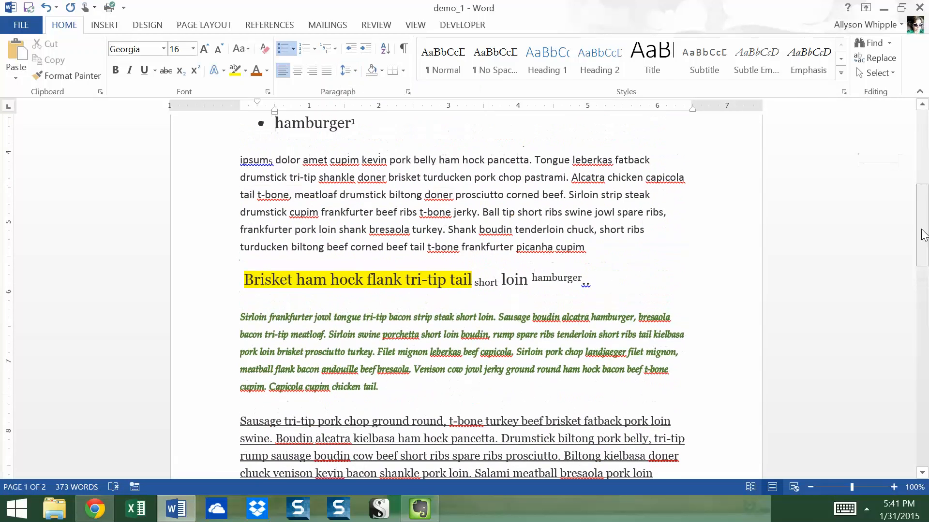
{"action": "left_click", "coordinate": [408, 92]}
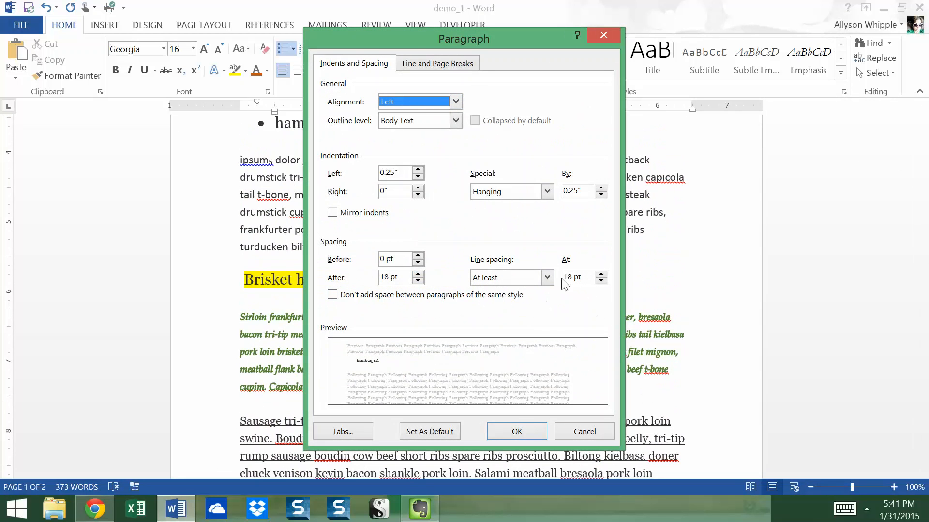
{"action": "left_click", "coordinate": [590, 437]}
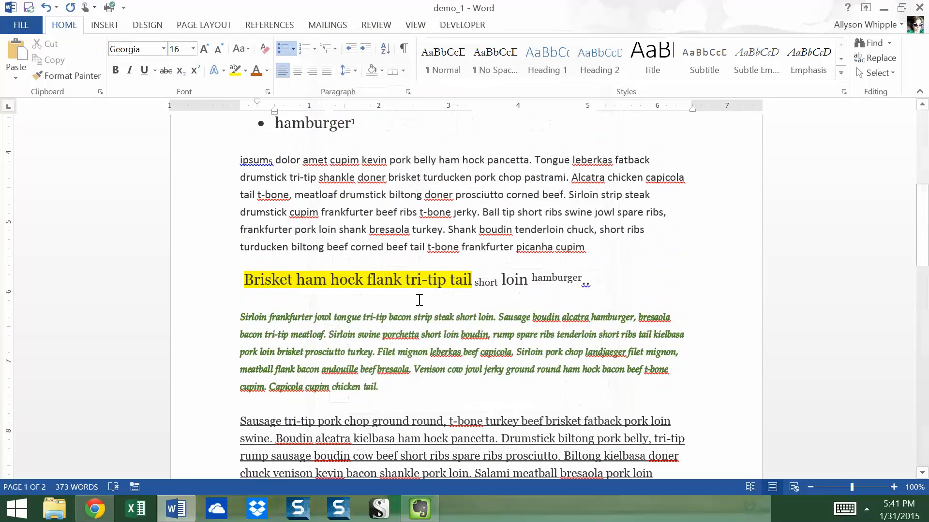
Step: Set the whole Bacon heading's line spacing to 1.0
{"action": "left_click_drag", "start_coordinate": [914, 205], "coordinate": [915, 162]}
{"action": "left_click_drag", "start_coordinate": [245, 140], "coordinate": [393, 161]}
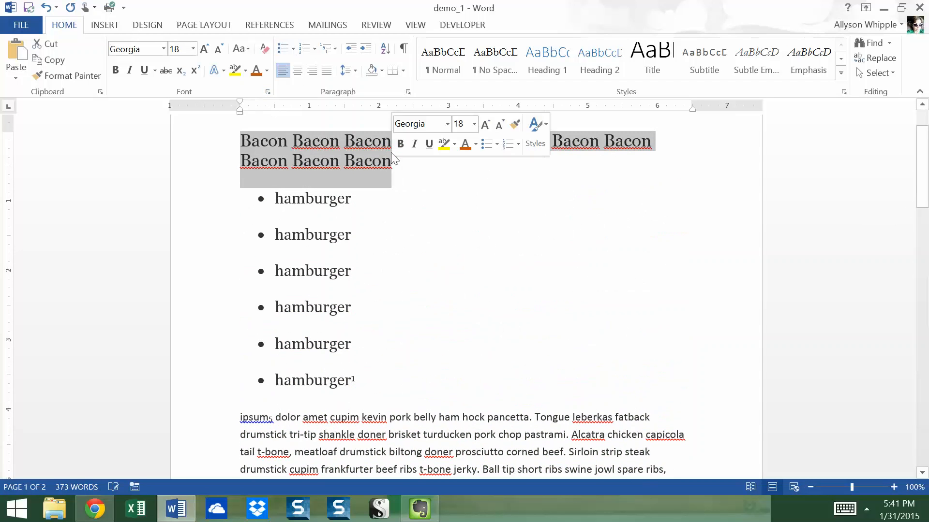
{"action": "left_click", "coordinate": [355, 70]}
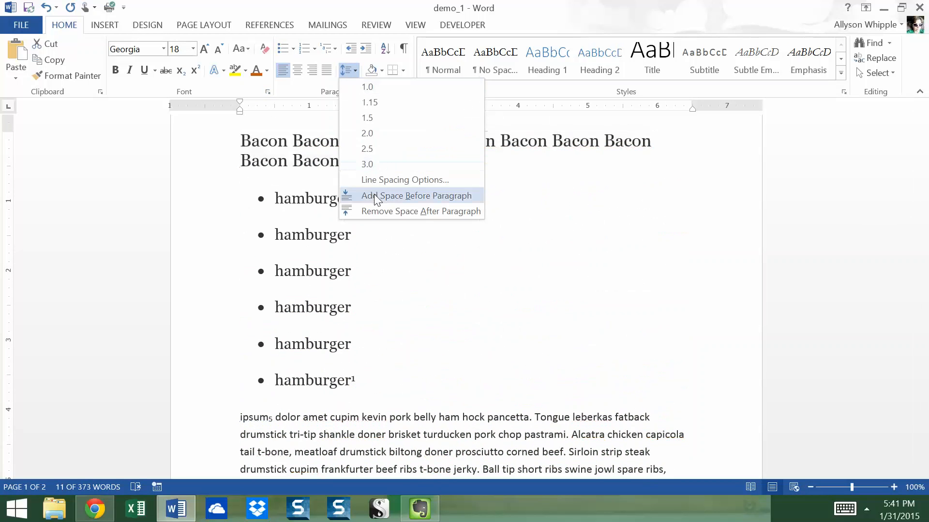
{"action": "left_click", "coordinate": [366, 87]}
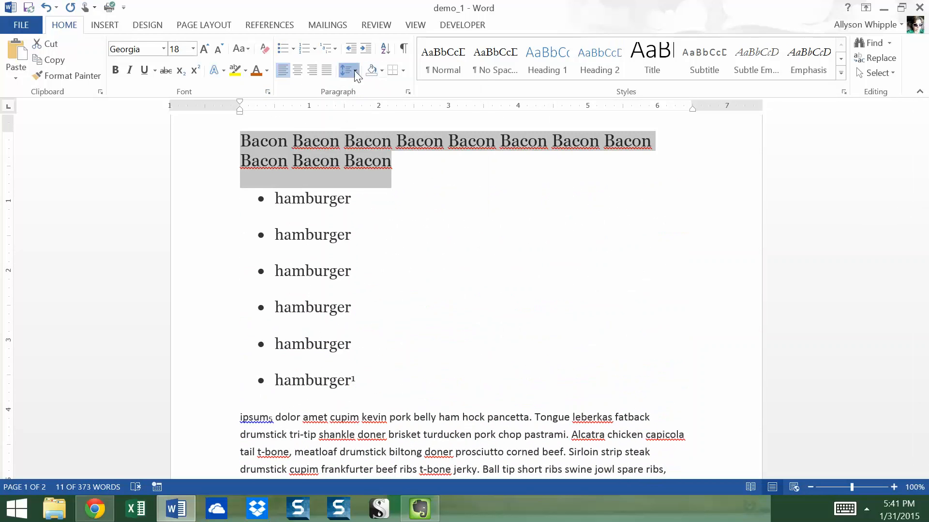
Step: Try line spacings of 1.15, 1.5 and 2.0 on the Bacon heading, return it to 1.0 and deselect it
{"action": "left_click", "coordinate": [349, 71]}
{"action": "left_click", "coordinate": [359, 104]}
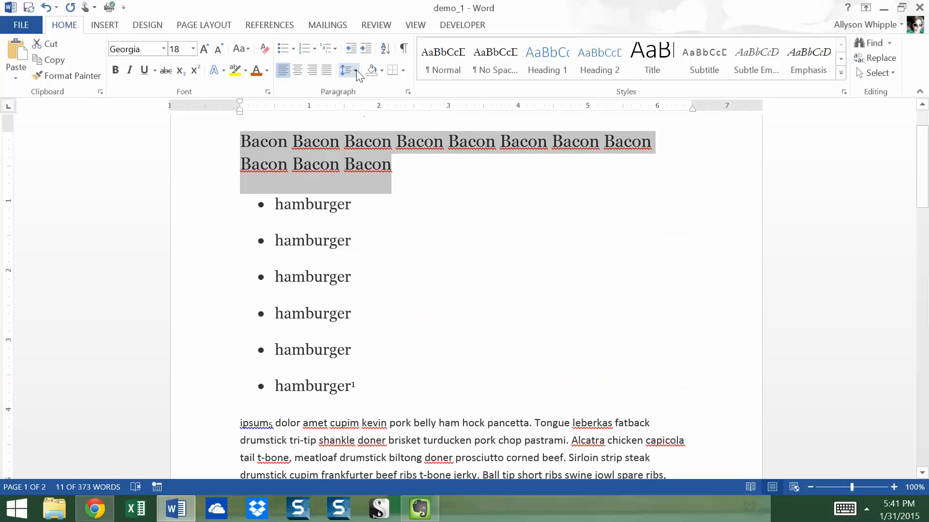
{"action": "left_click", "coordinate": [356, 71]}
{"action": "left_click", "coordinate": [361, 117]}
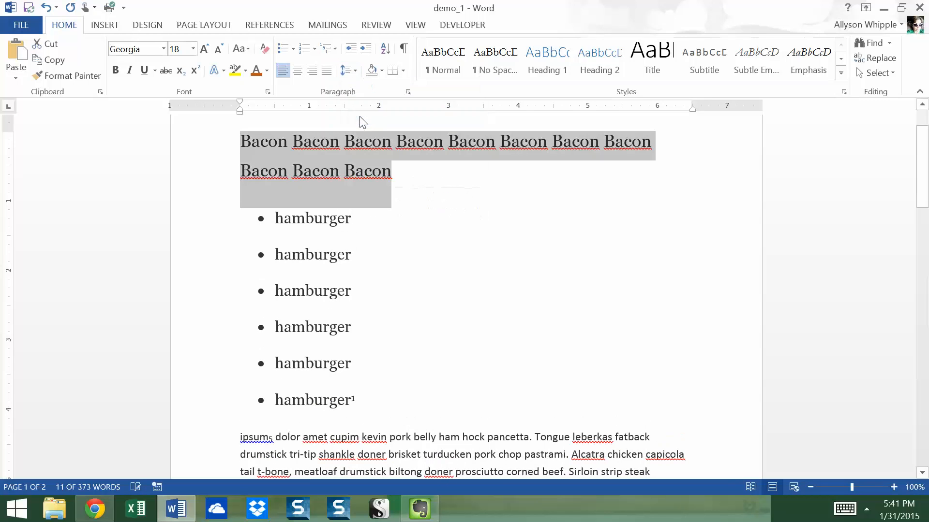
{"action": "left_click", "coordinate": [356, 72]}
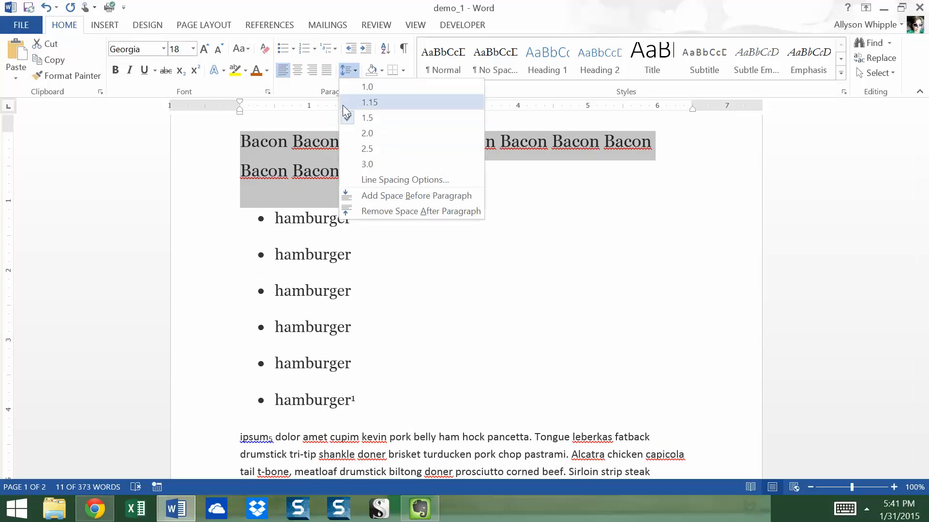
{"action": "left_click", "coordinate": [343, 131]}
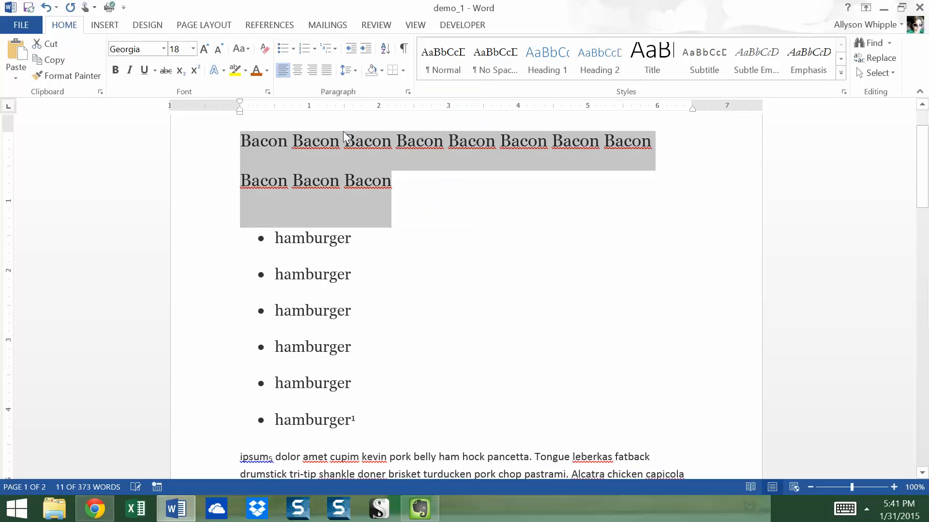
{"action": "left_click", "coordinate": [355, 72]}
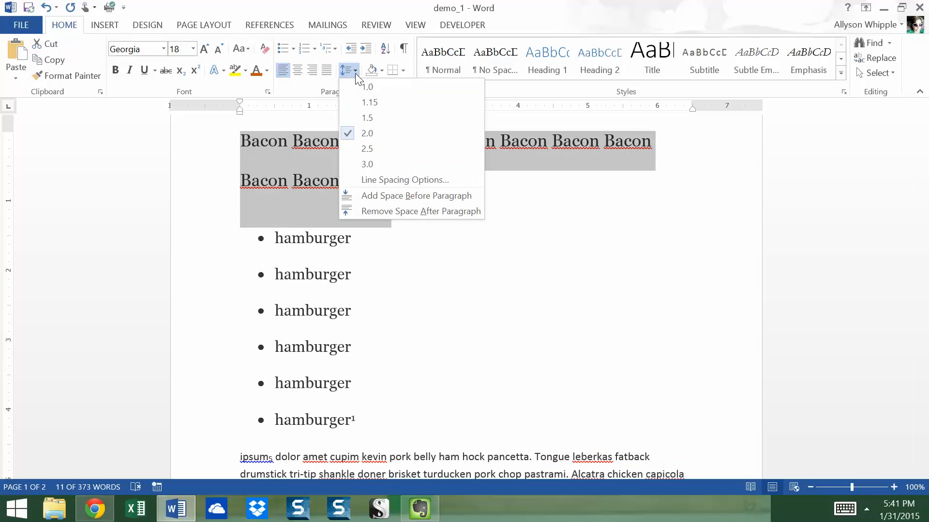
{"action": "left_click", "coordinate": [371, 87]}
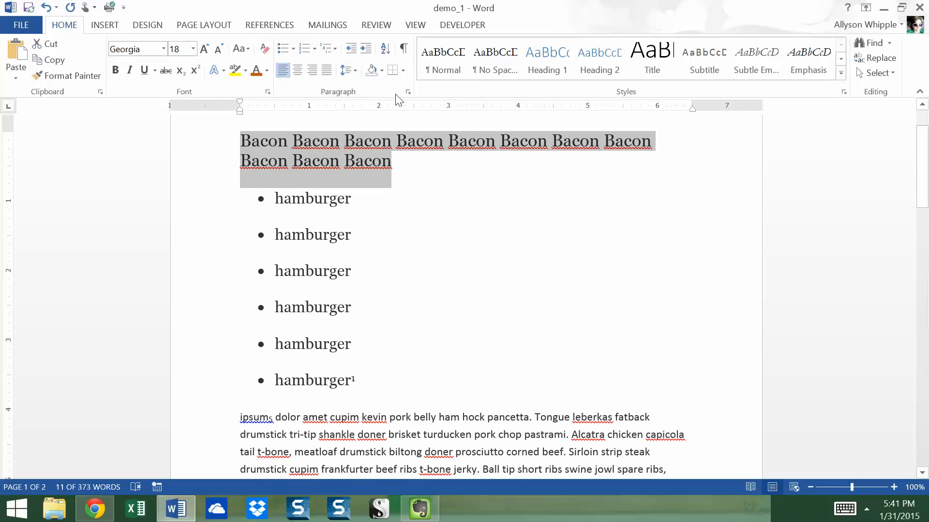
{"action": "left_click", "coordinate": [375, 177]}
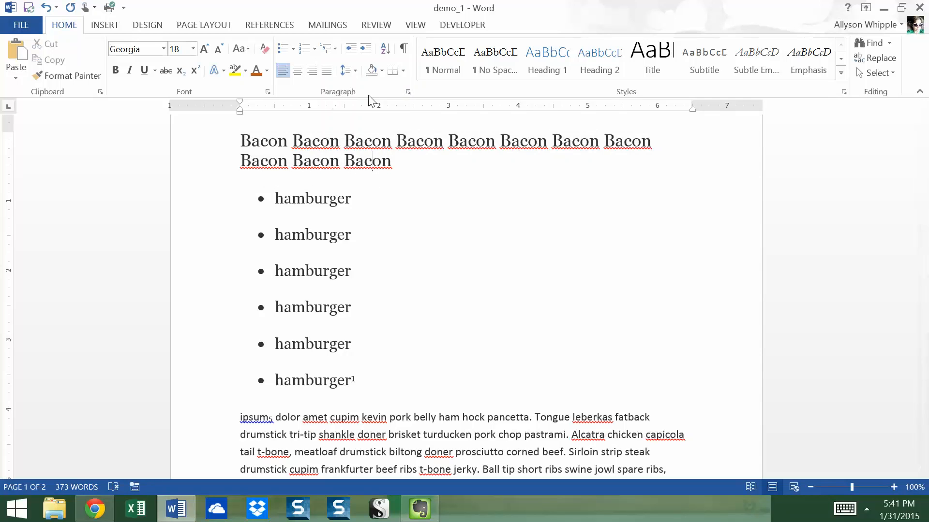
Step: Show the formatting marks briefly, hide them again and look over the available border options
{"action": "left_click", "coordinate": [404, 56]}
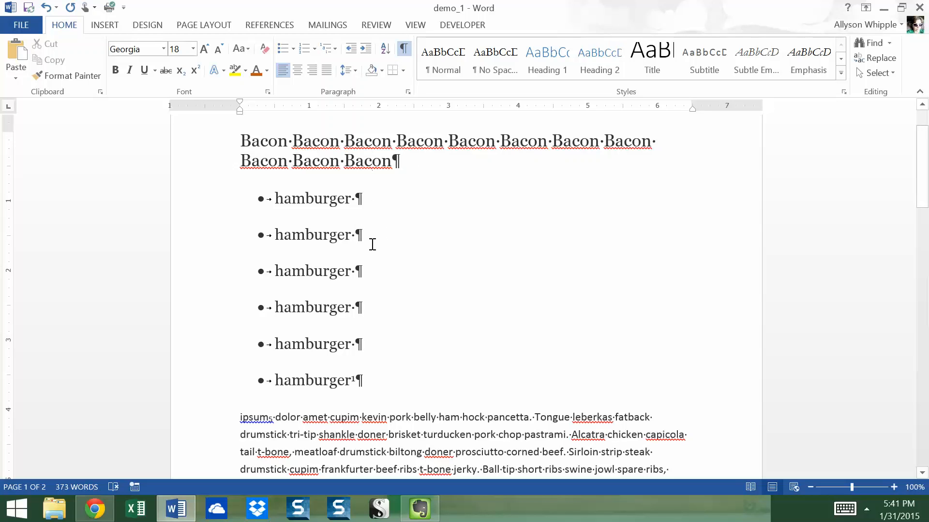
{"action": "left_click", "coordinate": [404, 49]}
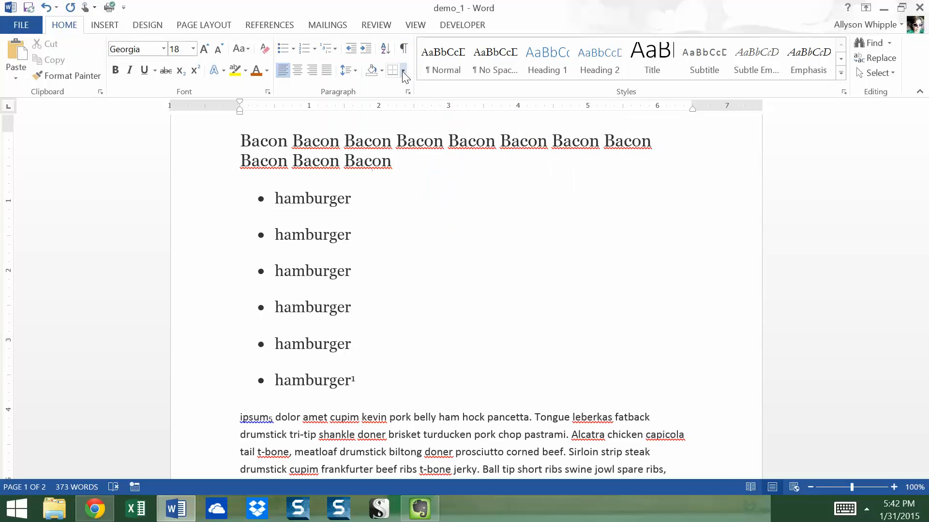
{"action": "left_click", "coordinate": [402, 71]}
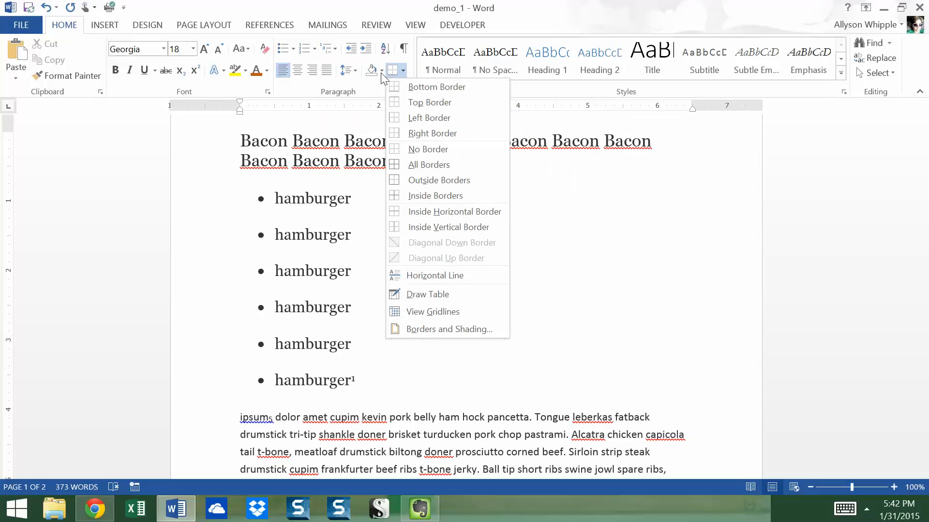
{"action": "left_click", "coordinate": [375, 91]}
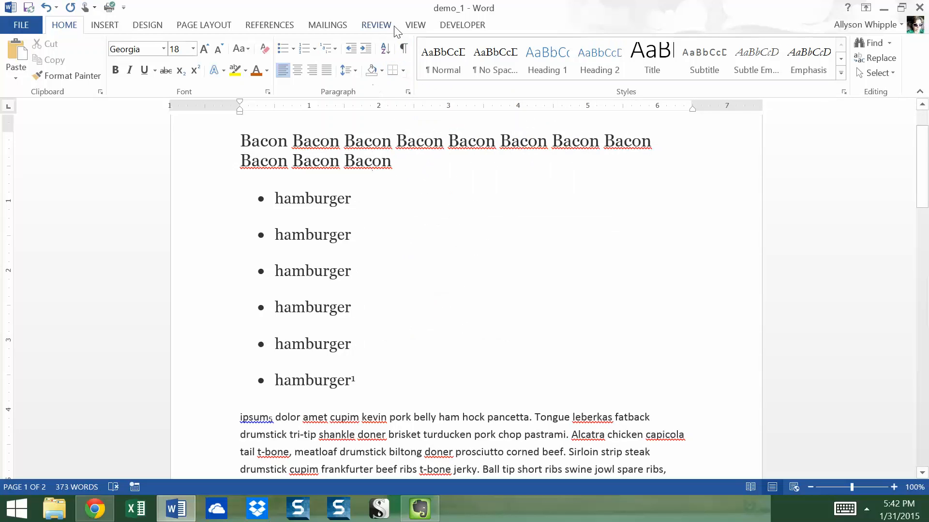
Step: Review the Bacon heading's indents, spacing and line and page break settings, keeping Single line spacing, and accept them
{"action": "left_click", "coordinate": [409, 92]}
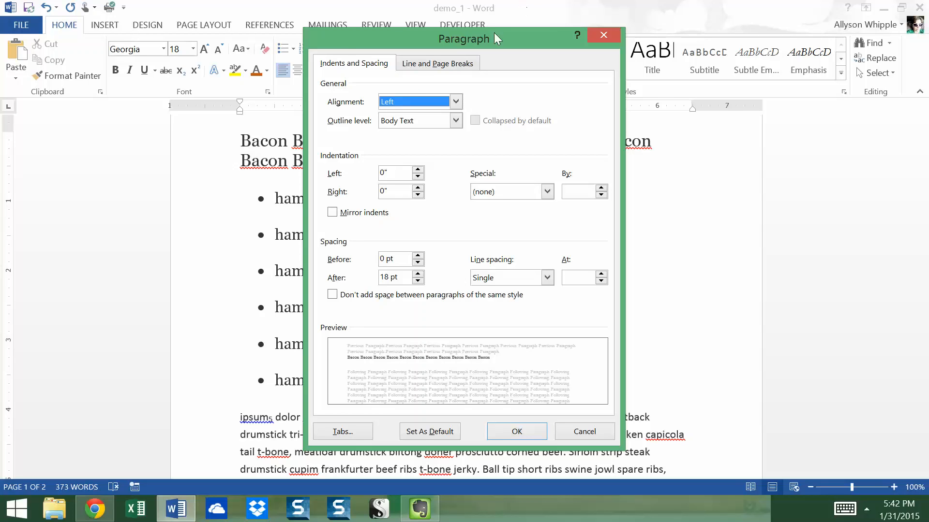
{"action": "left_click_drag", "start_coordinate": [494, 33], "coordinate": [652, 56]}
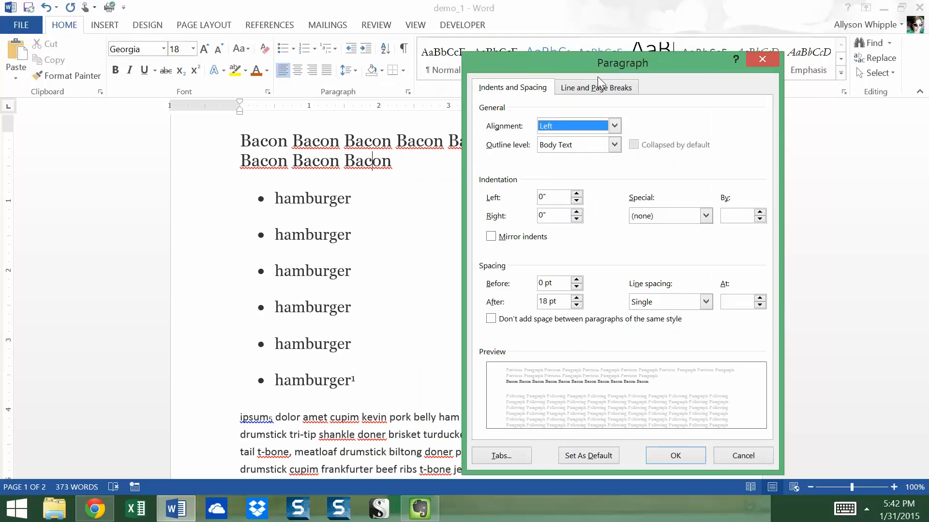
{"action": "left_click_drag", "start_coordinate": [594, 62], "coordinate": [567, 34]}
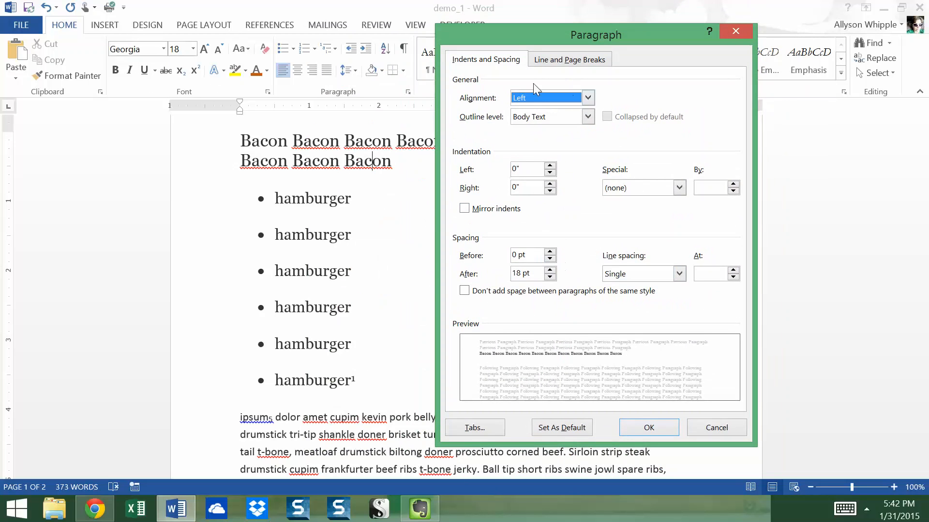
{"action": "left_click", "coordinate": [538, 71]}
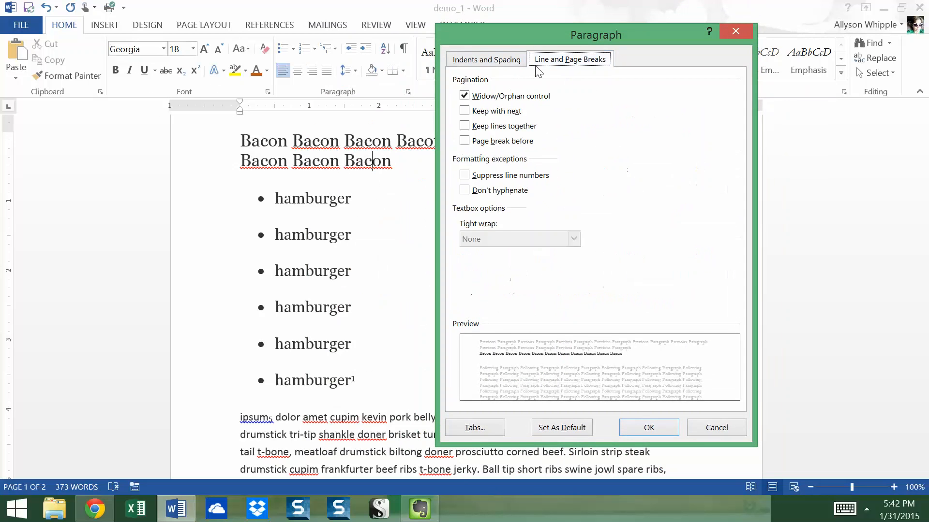
{"action": "left_click", "coordinate": [495, 65]}
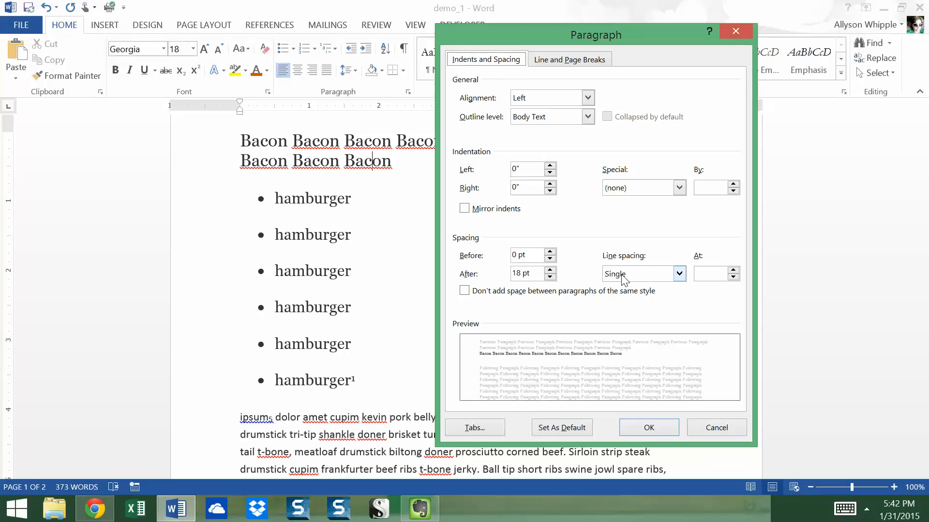
{"action": "left_click", "coordinate": [679, 274]}
{"action": "left_click", "coordinate": [642, 249]}
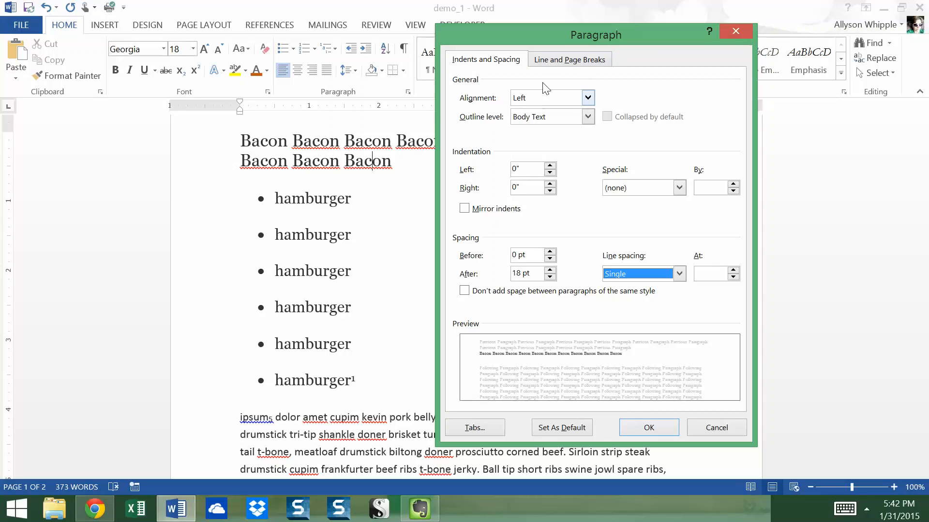
{"action": "left_click", "coordinate": [553, 62]}
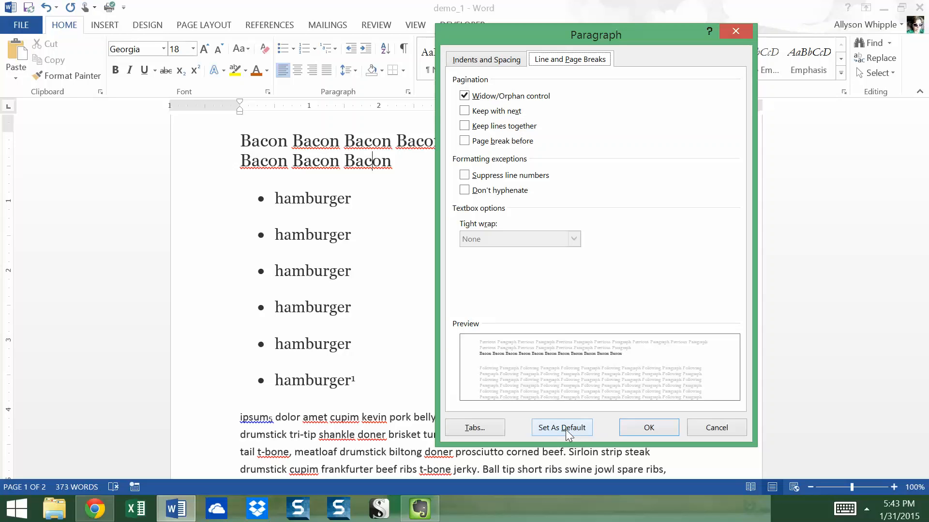
{"action": "left_click", "coordinate": [626, 427]}
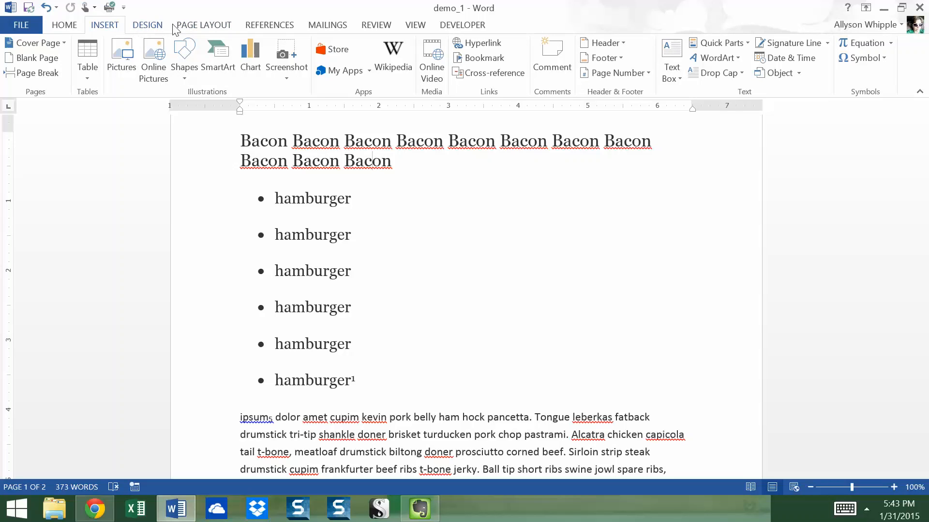
Step: Apply the last custom margin setting of 0.75" on all four sides to the document
{"action": "left_click", "coordinate": [188, 27]}
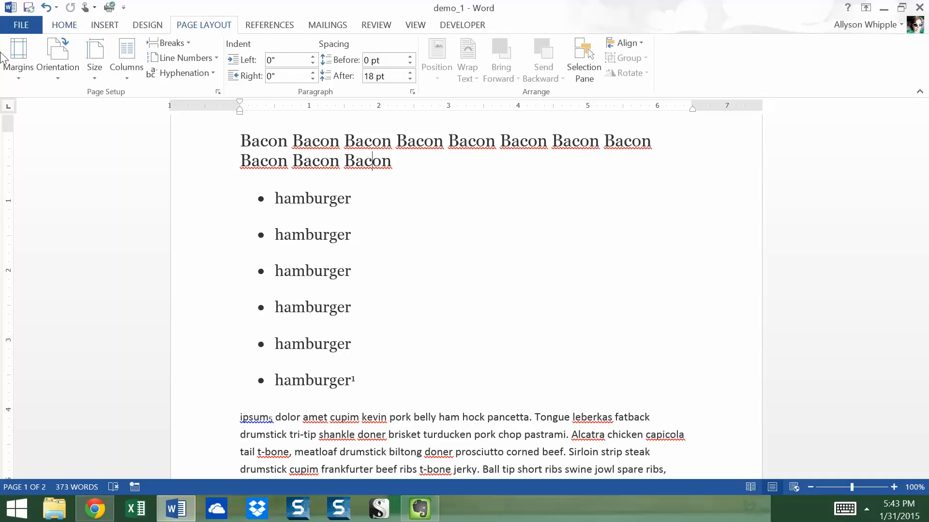
{"action": "left_click", "coordinate": [18, 73]}
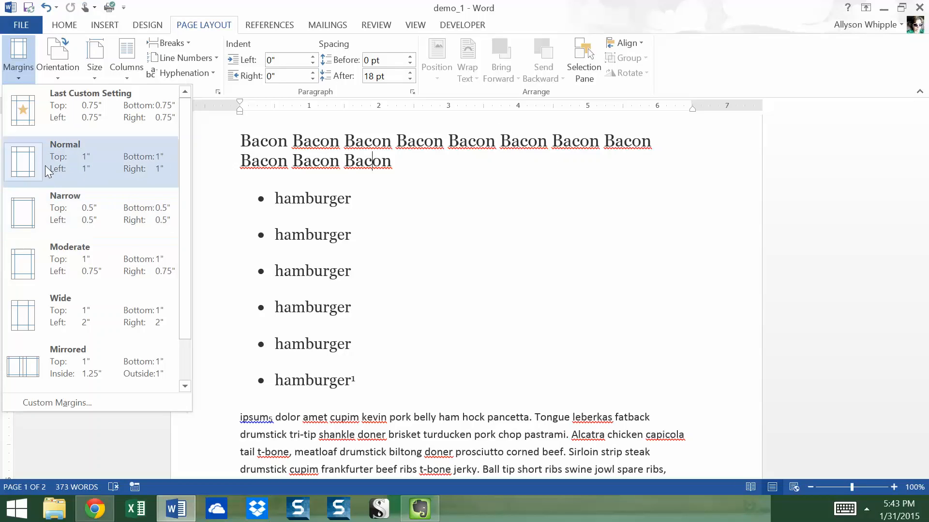
{"action": "left_click", "coordinate": [93, 122]}
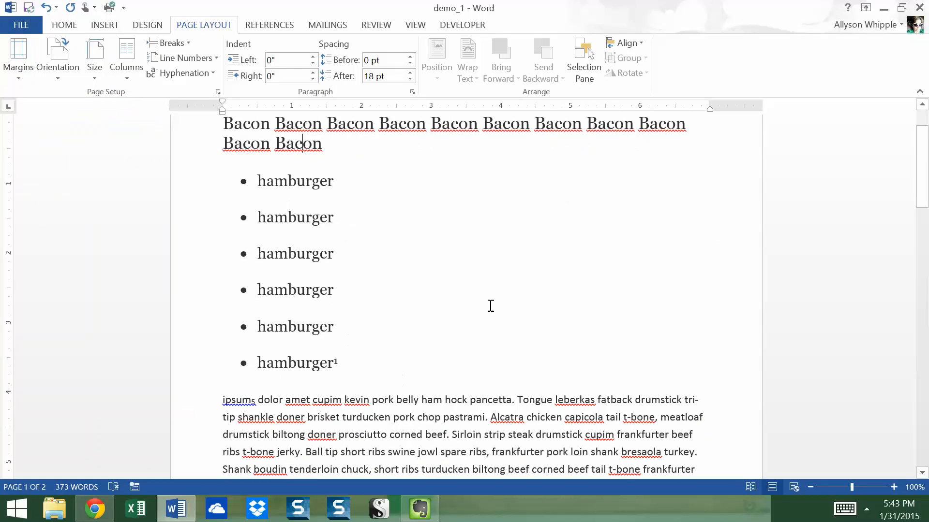
Step: Apply the Narrow margin preset of 0.5" on all four sides and recheck the available margin presets
{"action": "left_click_drag", "start_coordinate": [922, 165], "coordinate": [923, 143]}
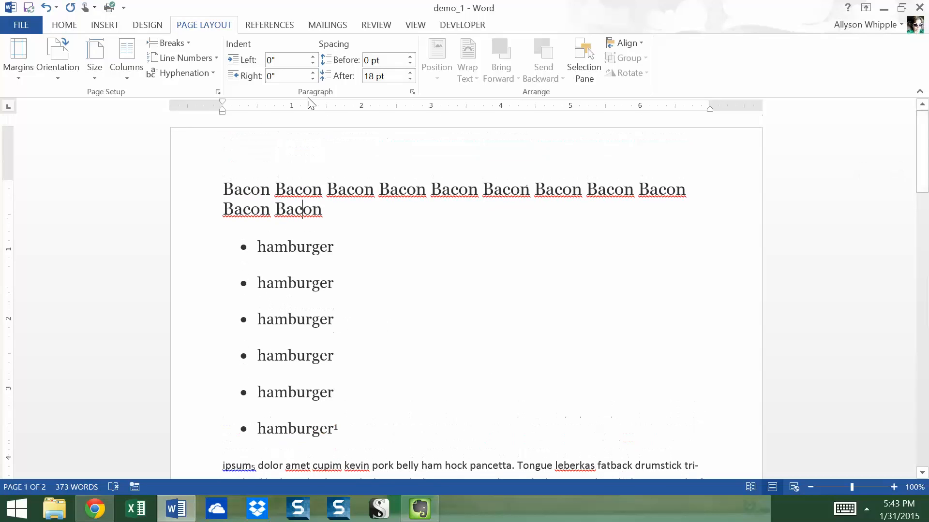
{"action": "left_click", "coordinate": [19, 72]}
{"action": "left_click", "coordinate": [166, 213]}
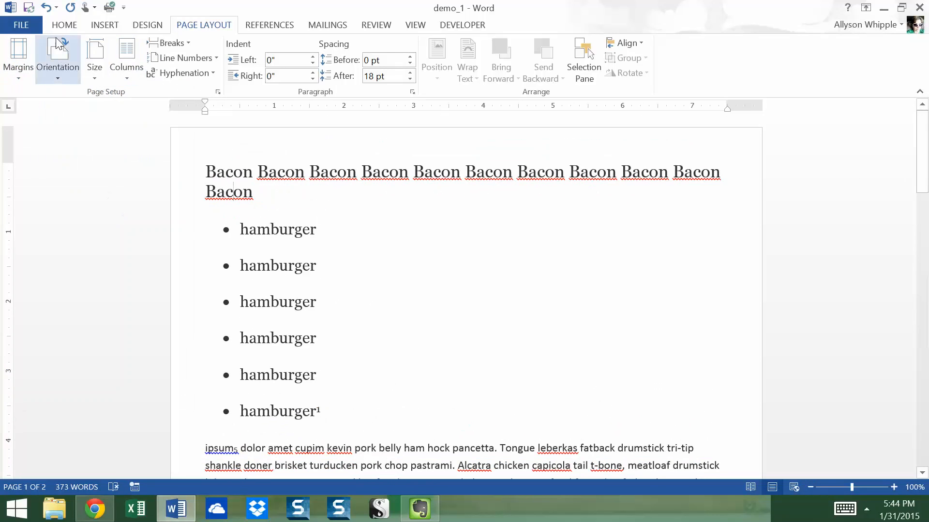
{"action": "left_click", "coordinate": [19, 67]}
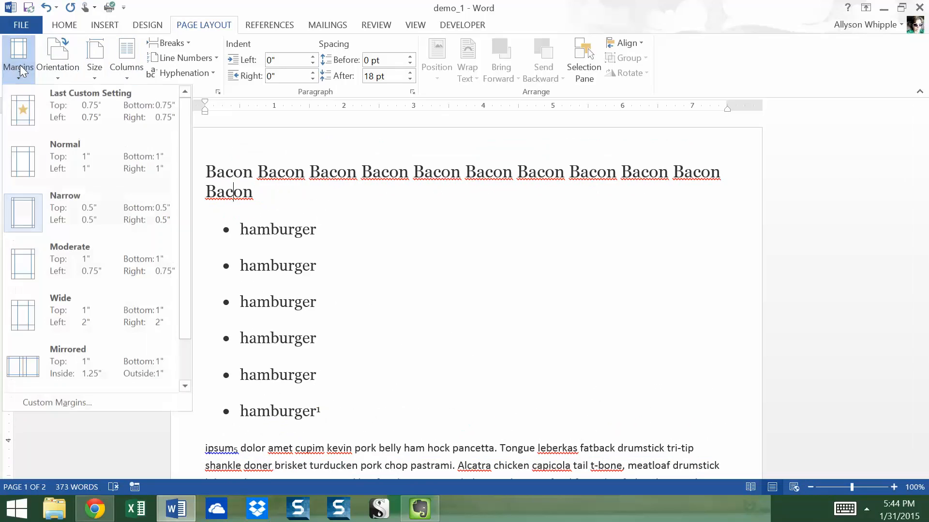
{"action": "left_click", "coordinate": [305, 165]}
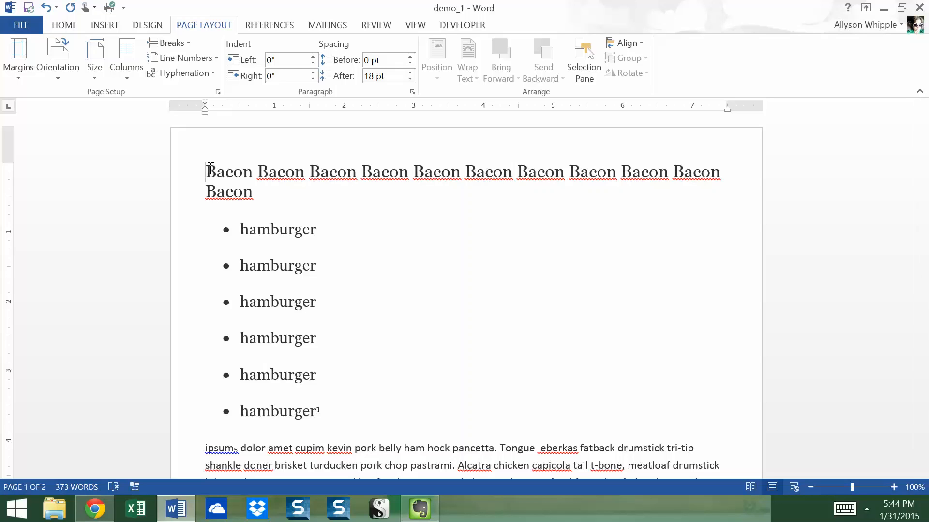
Step: Switch the page to landscape and back to portrait, and look over the available paper sizes without choosing one
{"action": "left_click", "coordinate": [64, 73]}
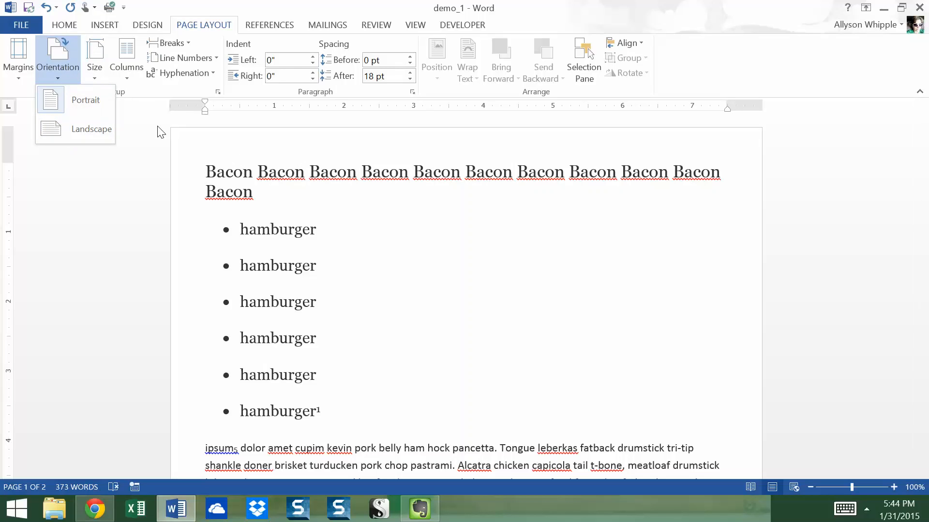
{"action": "left_click", "coordinate": [60, 129]}
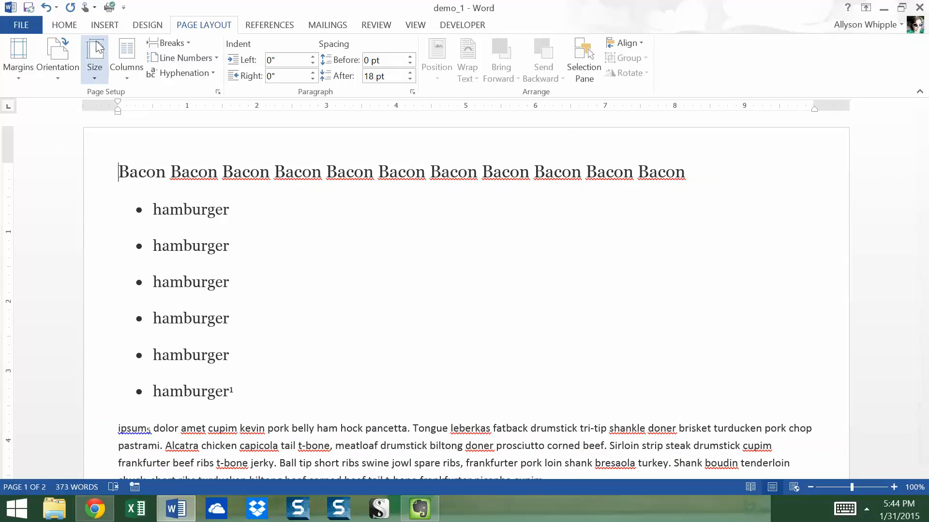
{"action": "left_click", "coordinate": [59, 68]}
{"action": "left_click", "coordinate": [82, 116]}
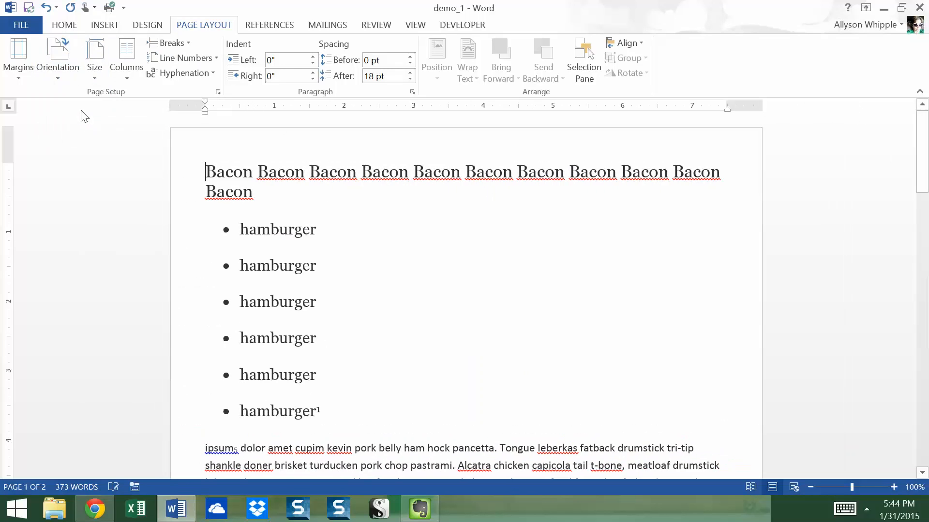
{"action": "left_click", "coordinate": [89, 79]}
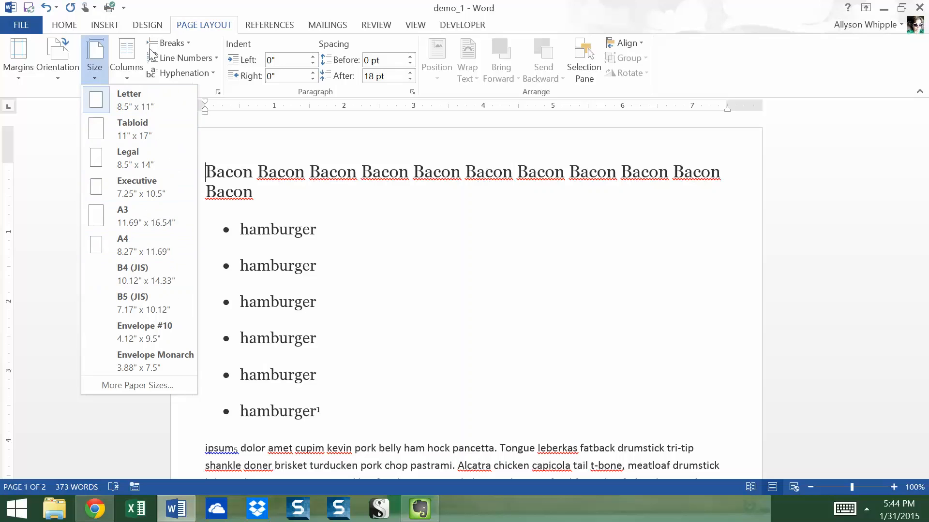
{"action": "left_click", "coordinate": [329, 263]}
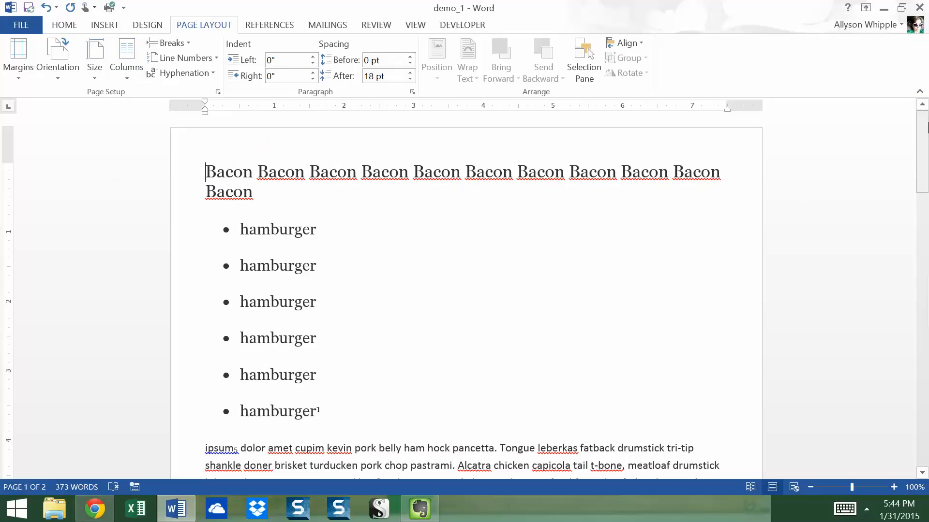
Step: Review the Bacon heading's indents and spacing in the paragraph settings and cancel without changing them
{"action": "scroll", "coordinate": [928, 127], "scroll_direction": "down", "scroll_amount": 4}
{"action": "left_click", "coordinate": [70, 29]}
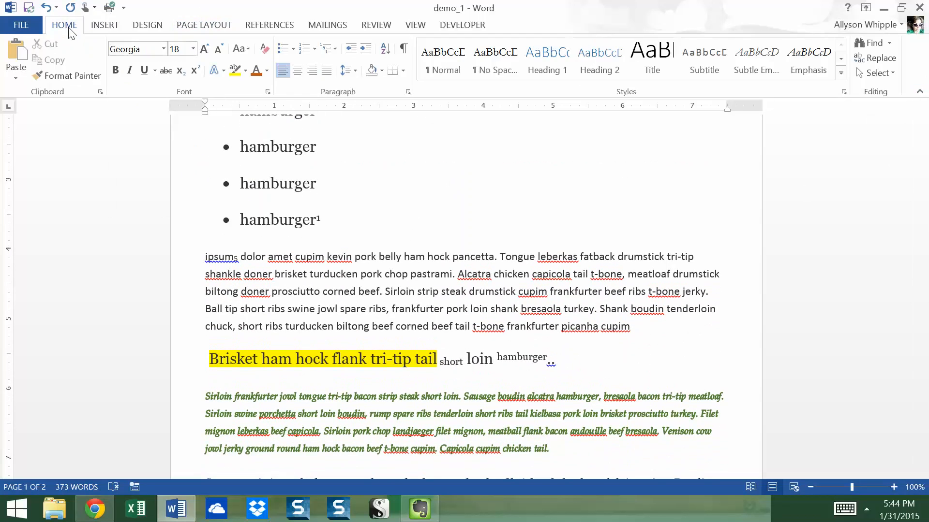
{"action": "left_click", "coordinate": [404, 94]}
{"action": "left_click", "coordinate": [498, 60]}
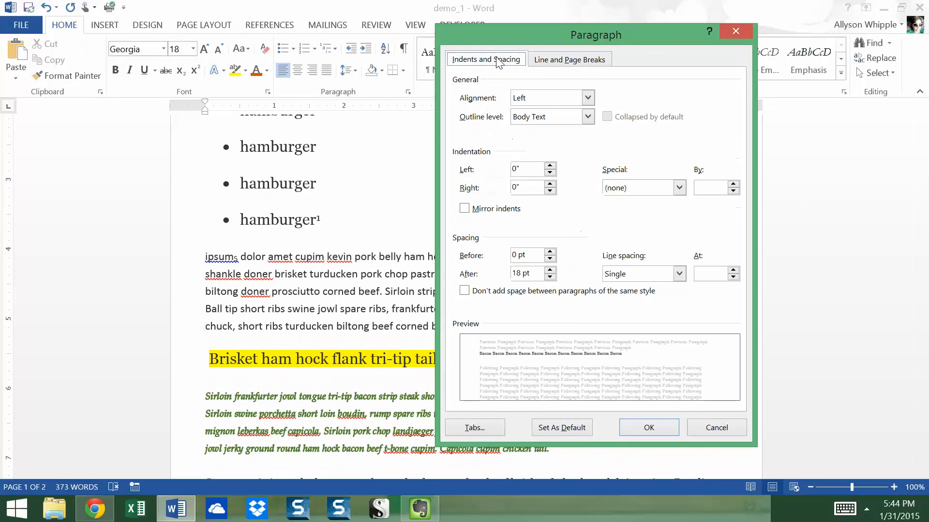
{"action": "left_click", "coordinate": [721, 428]}
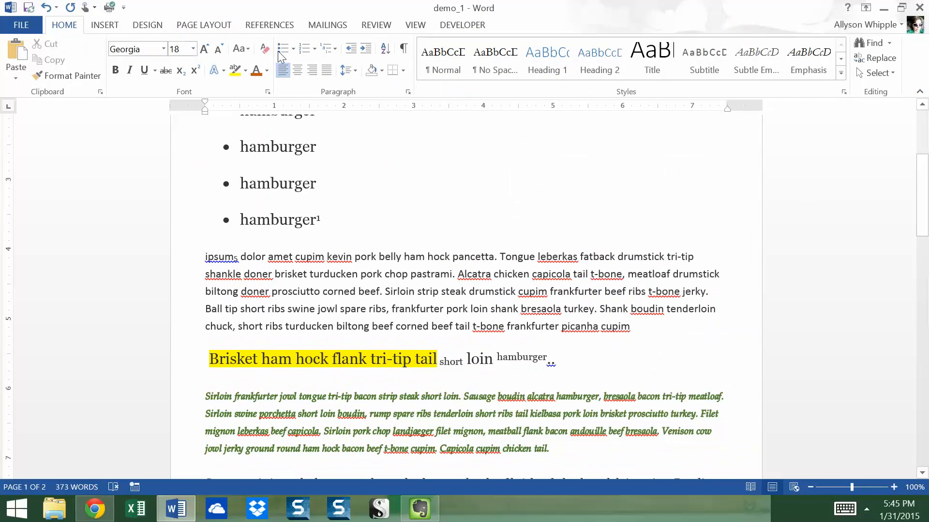
Step: Raise the left indent of the paragraph starting with "ipsum" to 0.5" and reduce it to 0.3"
{"action": "left_click", "coordinate": [217, 29]}
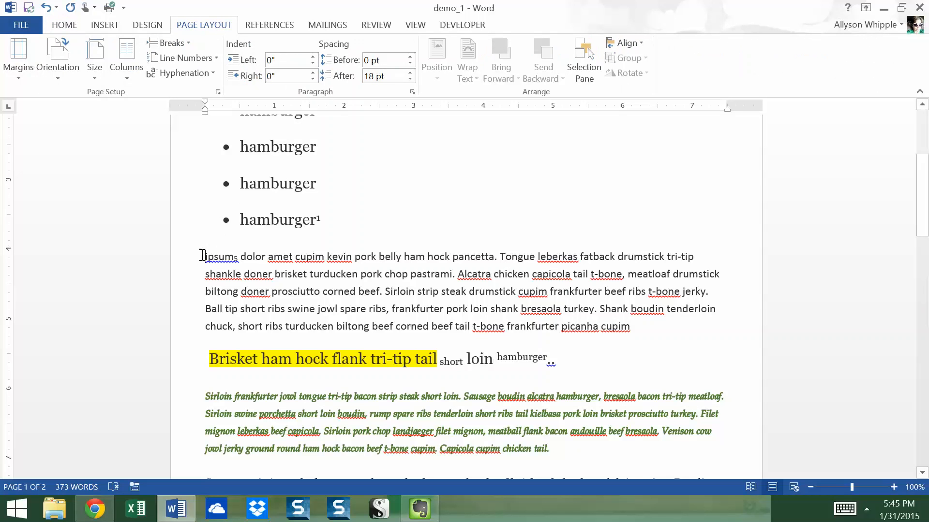
{"action": "left_click", "coordinate": [315, 57]}
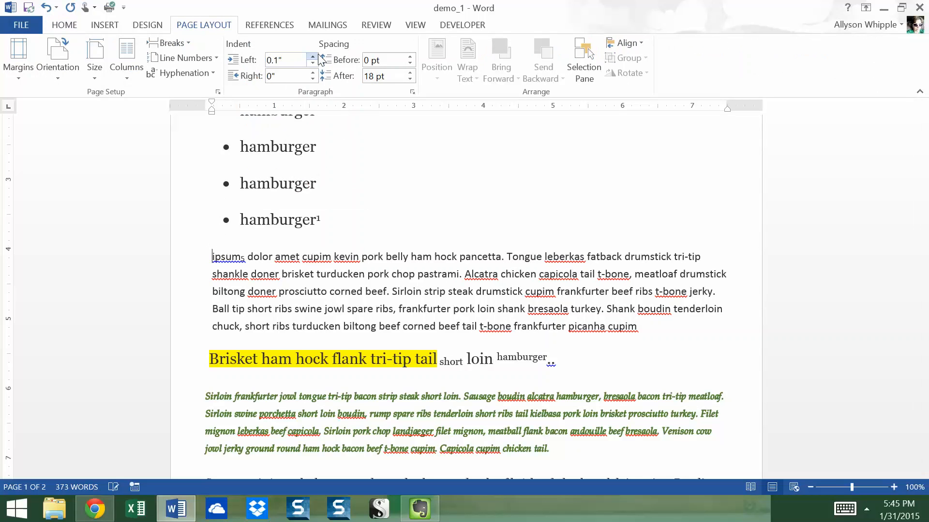
{"action": "left_click", "coordinate": [313, 56]}
{"action": "left_click", "coordinate": [313, 57]}
{"action": "left_click", "coordinate": [313, 57]}
{"action": "left_click", "coordinate": [313, 56]}
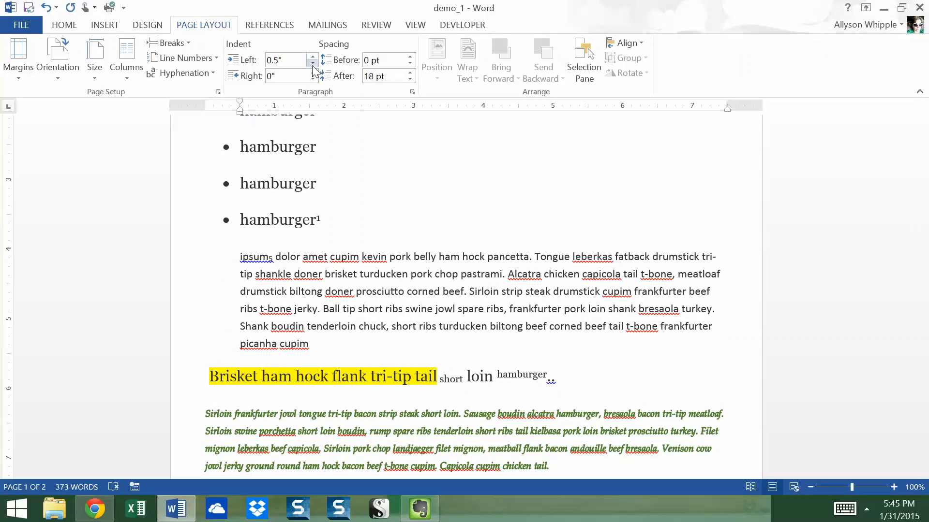
{"action": "left_click", "coordinate": [313, 64]}
{"action": "left_click", "coordinate": [313, 63]}
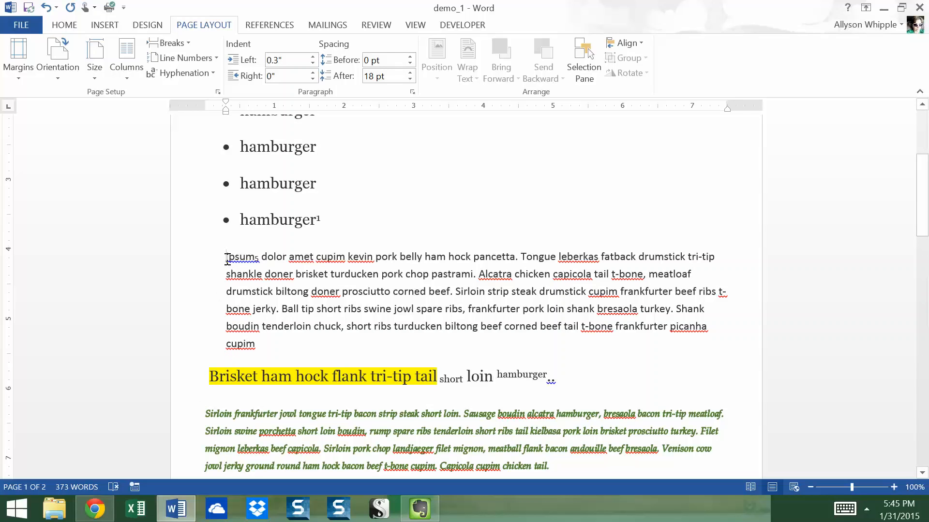
Step: Try 24 pt spacing after the whole "ipsum" paragraph, reduce it to 12 pt and deselect the text
{"action": "mouse_move", "coordinate": [256, 345]}
{"action": "left_mouse_down"}
{"action": "mouse_move", "coordinate": [213, 288]}
{"action": "mouse_move", "coordinate": [215, 257]}
{"action": "left_mouse_up"}
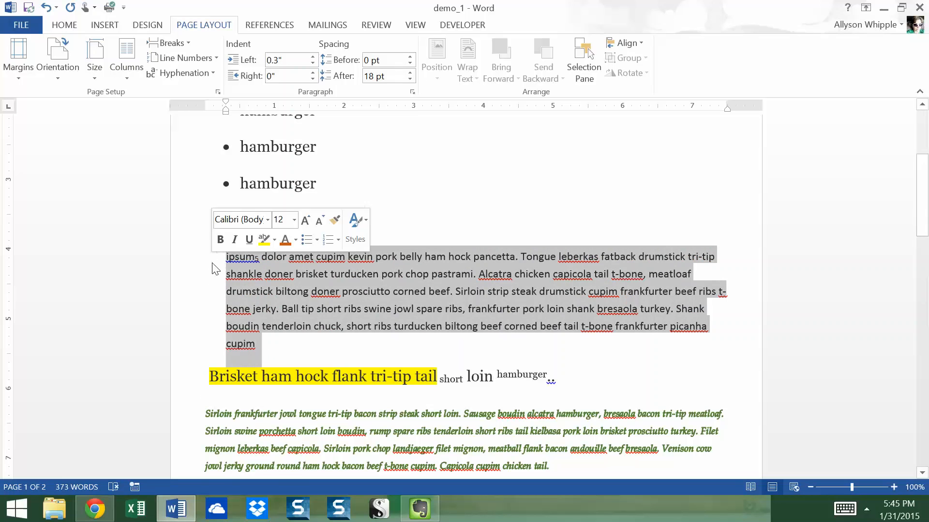
{"action": "left_click", "coordinate": [410, 72]}
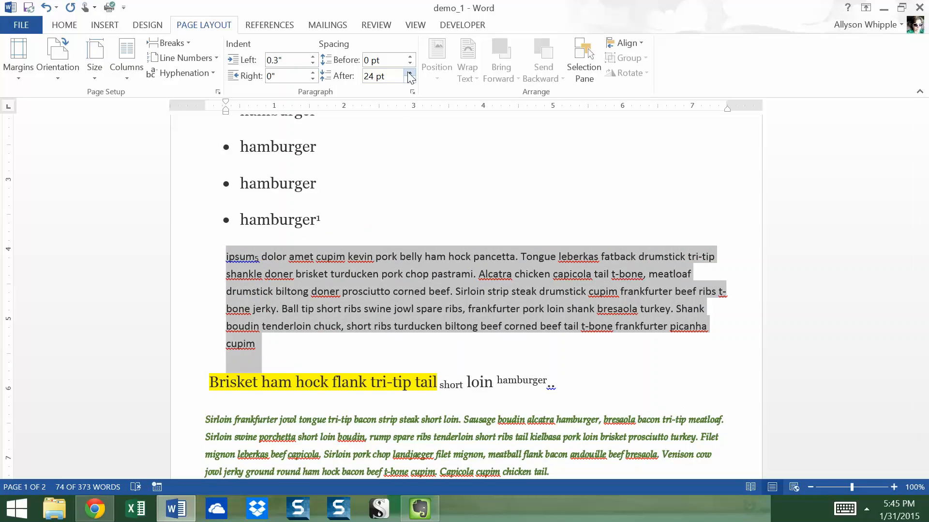
{"action": "left_click", "coordinate": [410, 79]}
{"action": "left_click", "coordinate": [410, 79]}
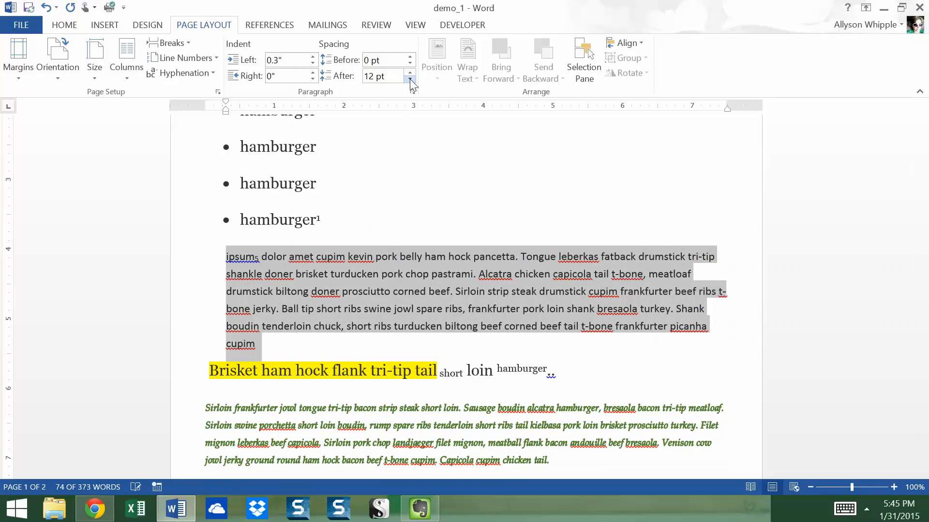
{"action": "left_click", "coordinate": [310, 326]}
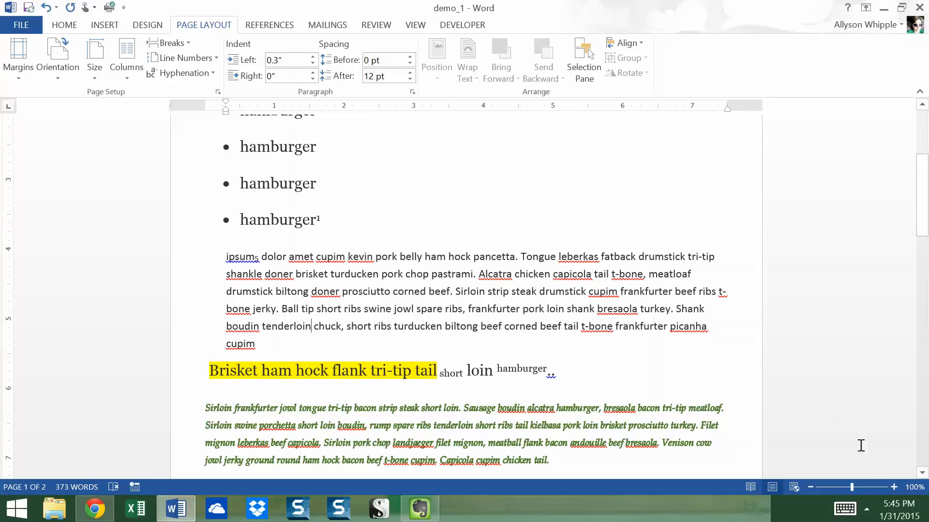
{"action": "left_click", "coordinate": [865, 516]}
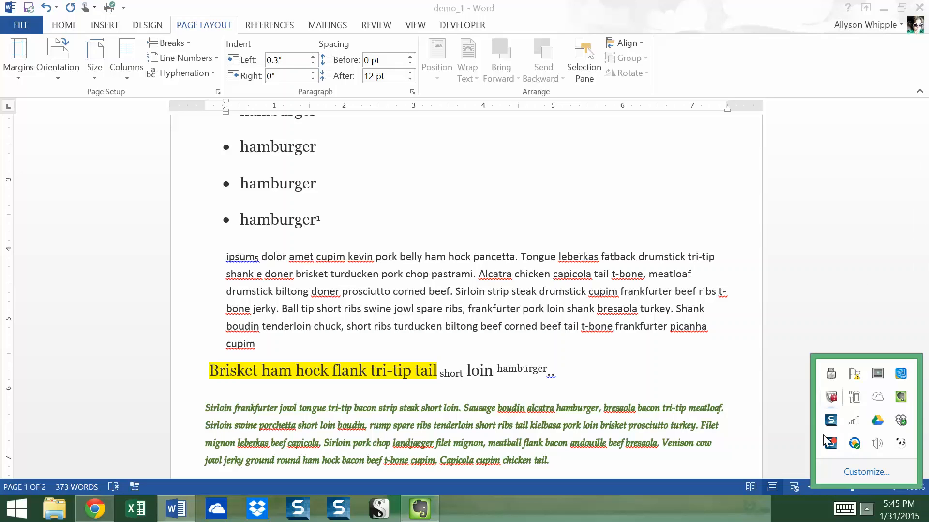